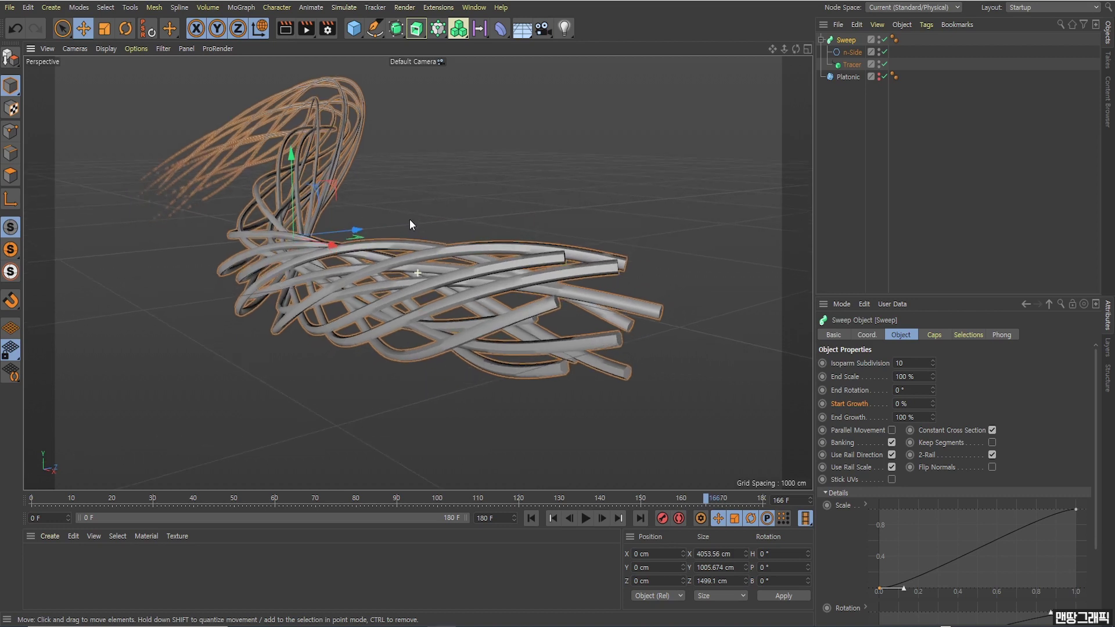
# Create a new empty project from the File menu, replacing the swept-tubes scene
pyautogui.click(9, 8)
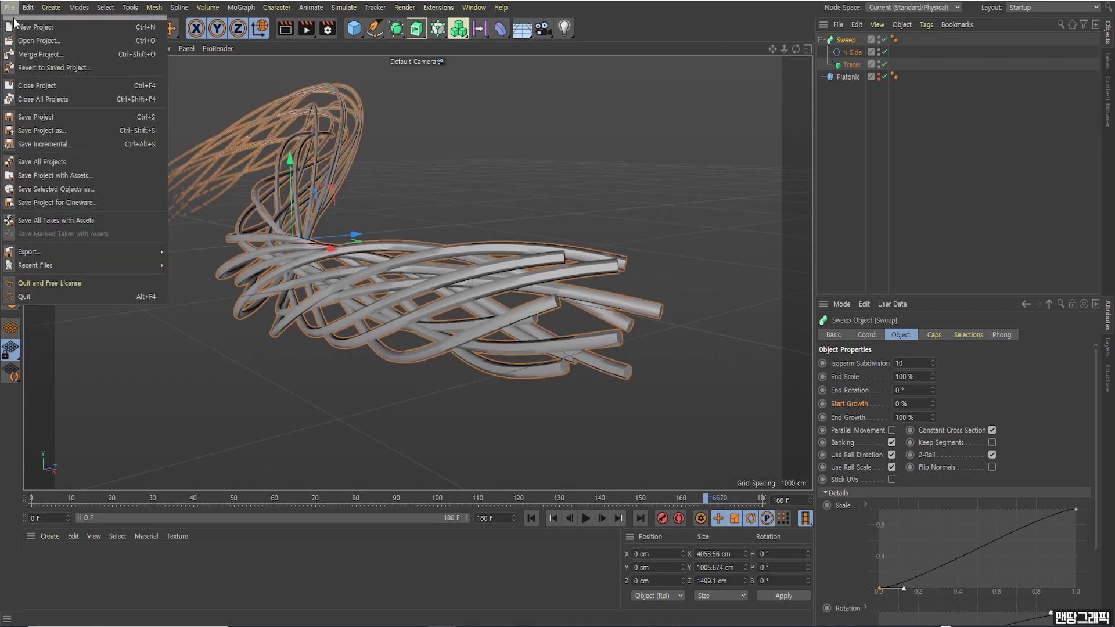
pyautogui.click(35, 21)
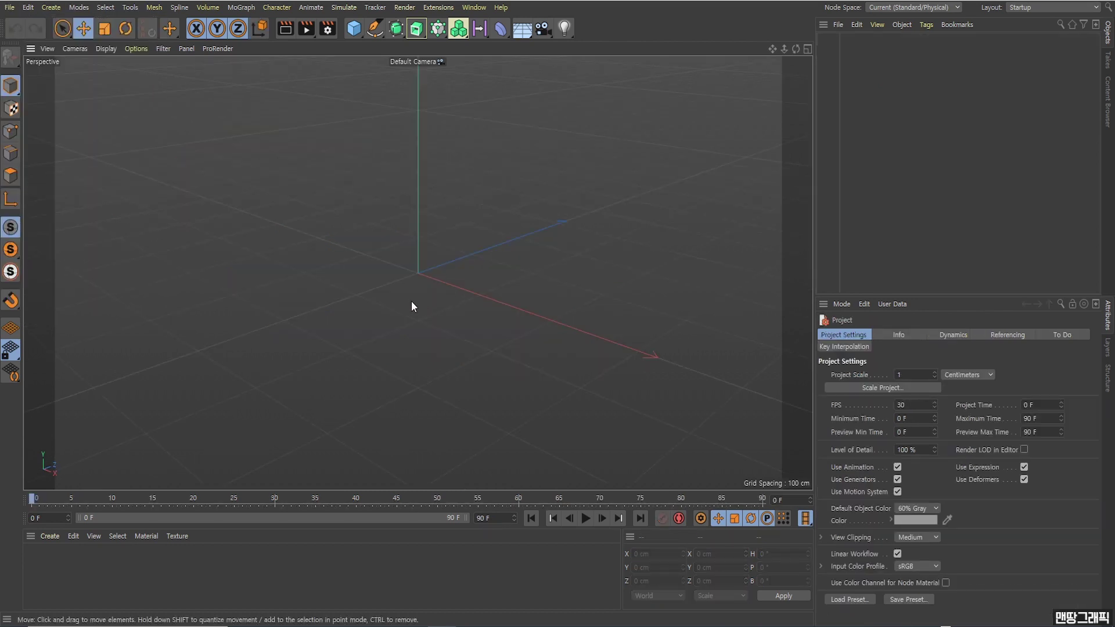
# Add a Null object at the origin and bring up its tag options to attach a Vibrate tag
pyautogui.moveTo(411, 303)
pyautogui.keyDown('alt'); pyautogui.mouseDown()
pyautogui.moveTo(443, 300)
pyautogui.moveTo(432, 301)
pyautogui.mouseUp(); pyautogui.keyUp('alt')
pyautogui.click(358, 32)
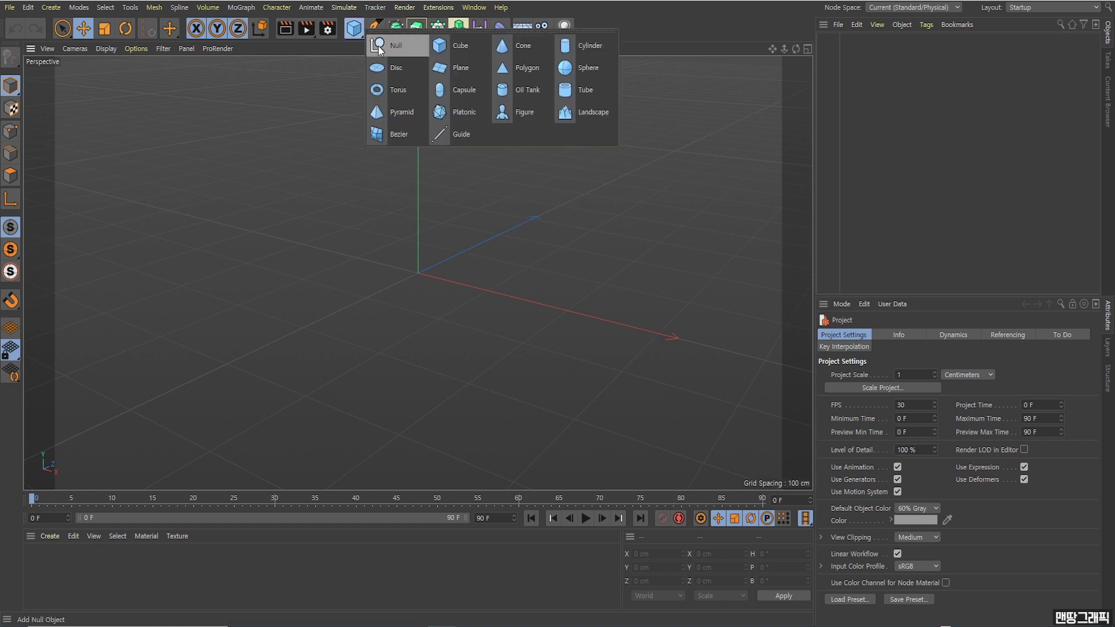
pyautogui.moveTo(457, 272)
pyautogui.keyDown('alt'); pyautogui.mouseDown()
pyautogui.moveTo(454, 319)
pyautogui.moveTo(437, 286)
pyautogui.mouseUp(); pyautogui.keyUp('alt')
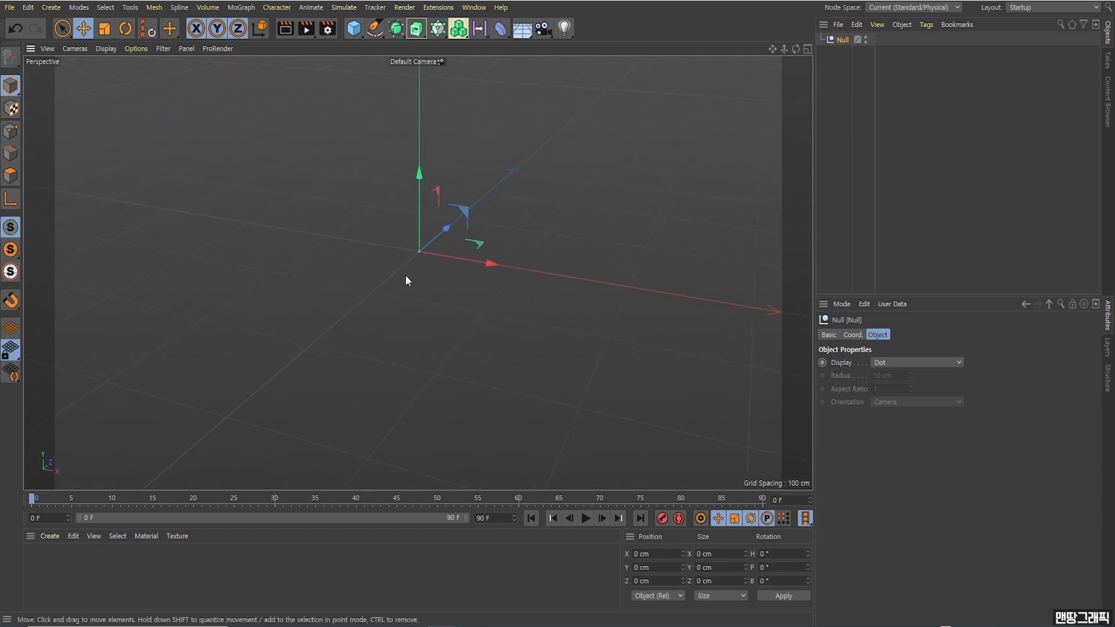
pyautogui.rightClick(841, 40)
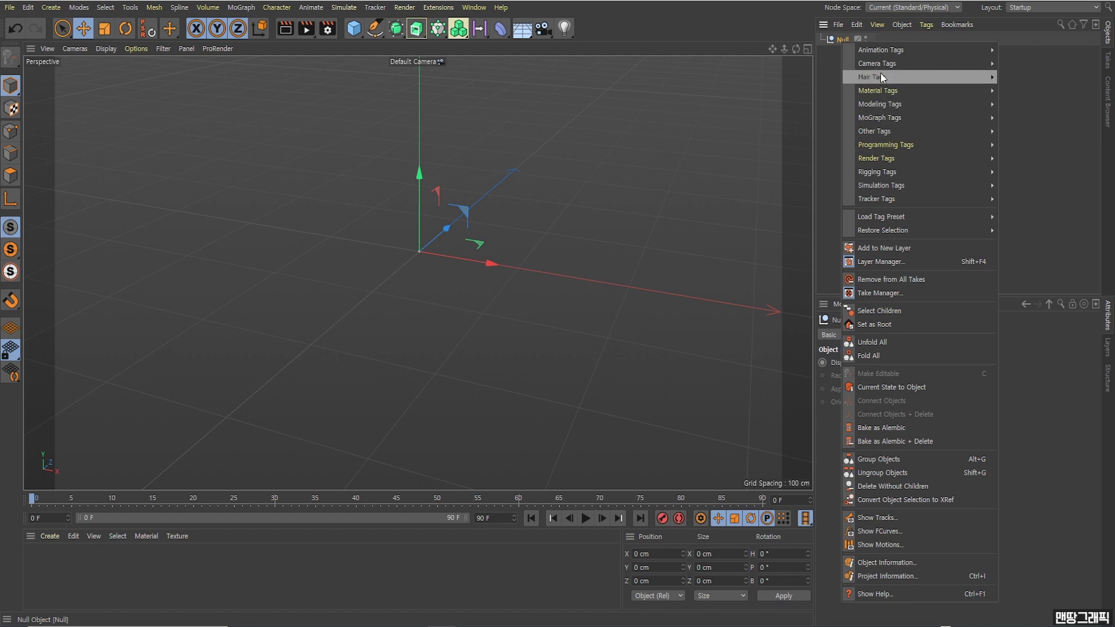
pyautogui.moveTo(880, 50)
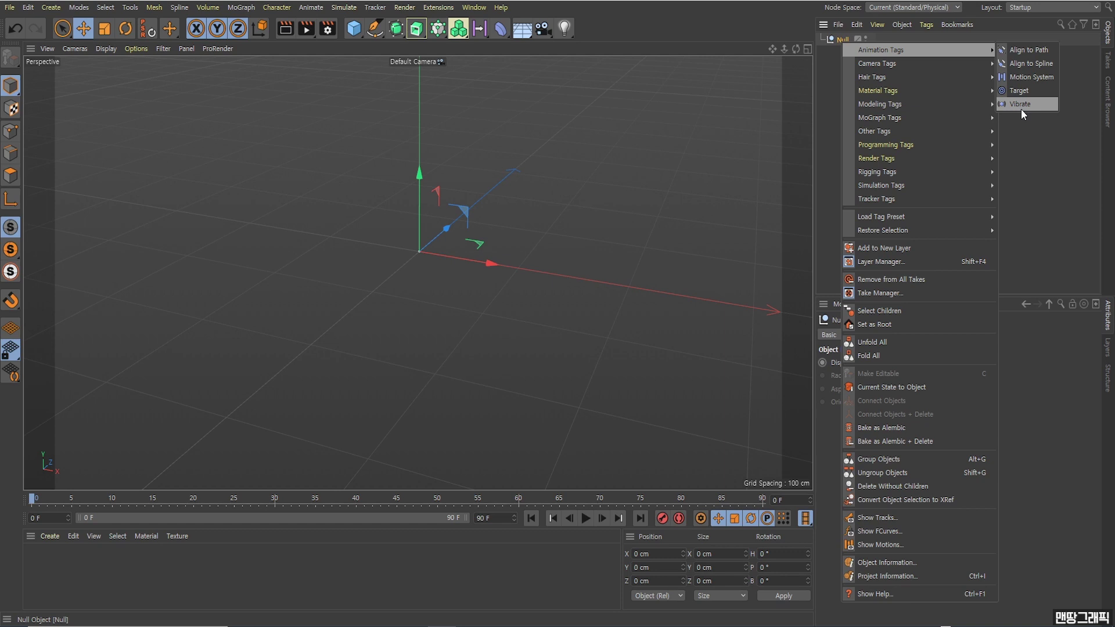
# Add a Vibrate tag to the Null and preview its default motion
pyautogui.click(1022, 109)
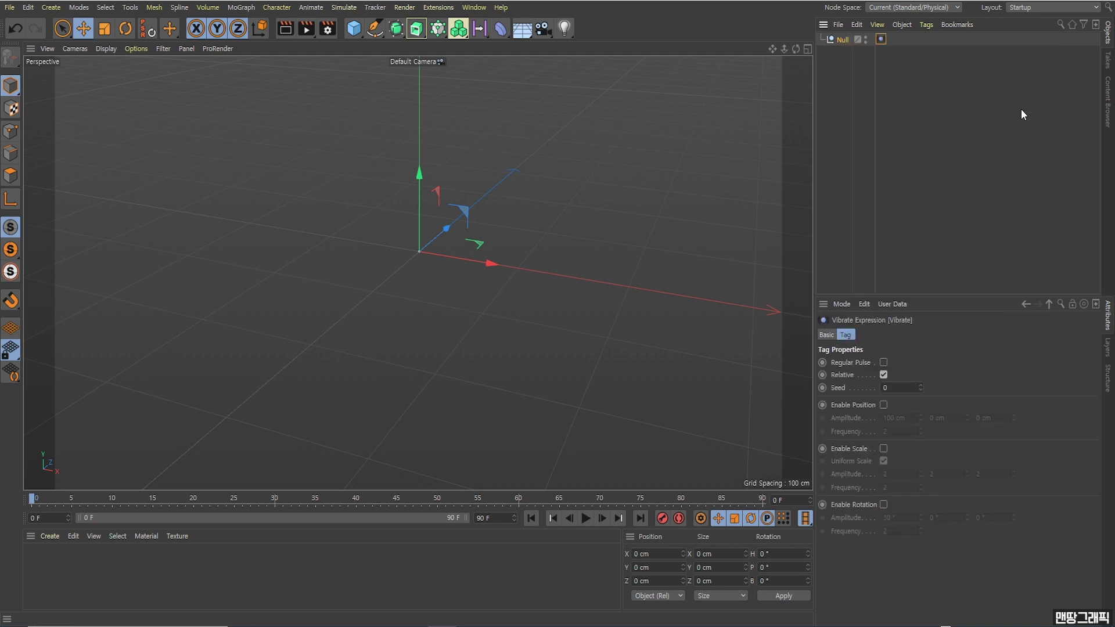
pyautogui.moveTo(608, 208)
pyautogui.keyDown('alt'); pyautogui.mouseDown()
pyautogui.moveTo(392, 291)
pyautogui.moveTo(538, 212)
pyautogui.mouseUp(); pyautogui.keyUp('alt')
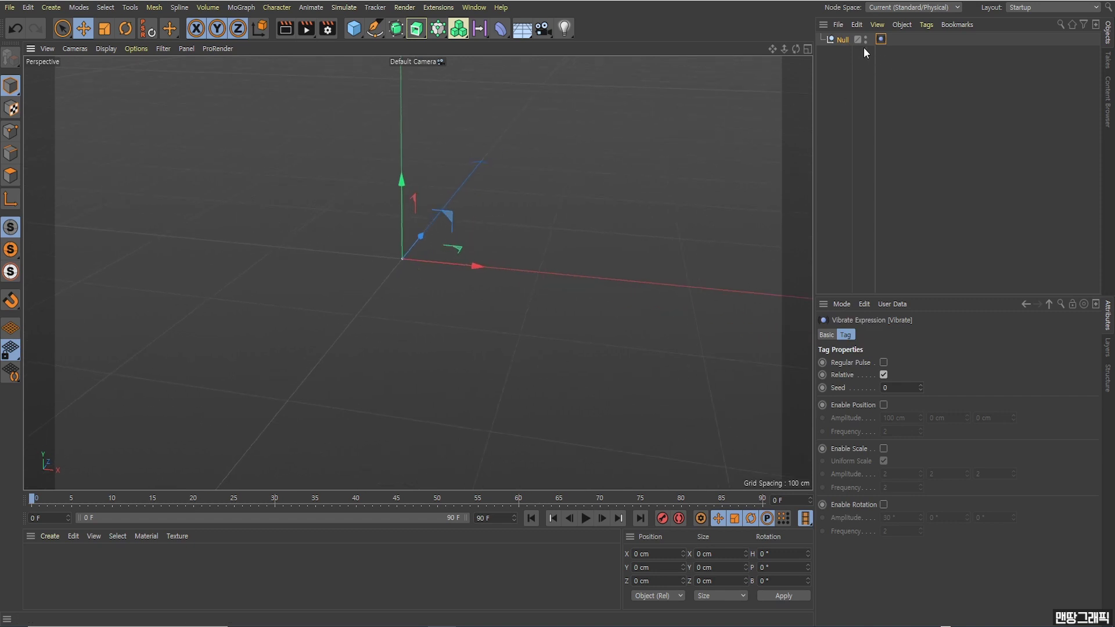
pyautogui.click(584, 521)
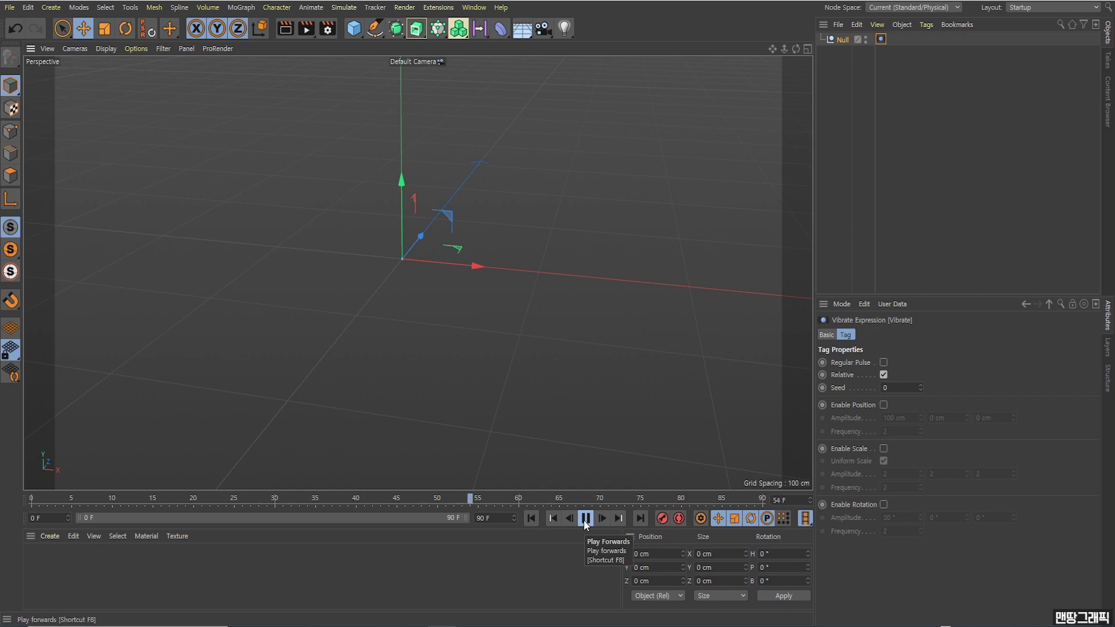
pyautogui.click(585, 519)
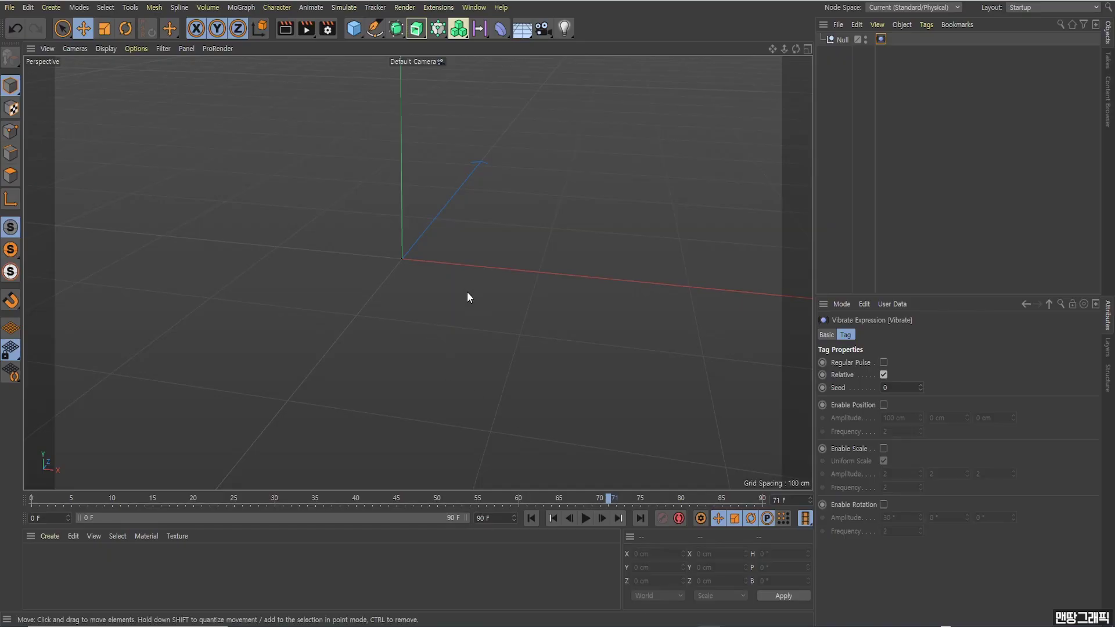
pyautogui.keyDown('alt'); pyautogui.moveTo(467, 291); pyautogui.dragTo(444, 281); pyautogui.keyUp('alt')
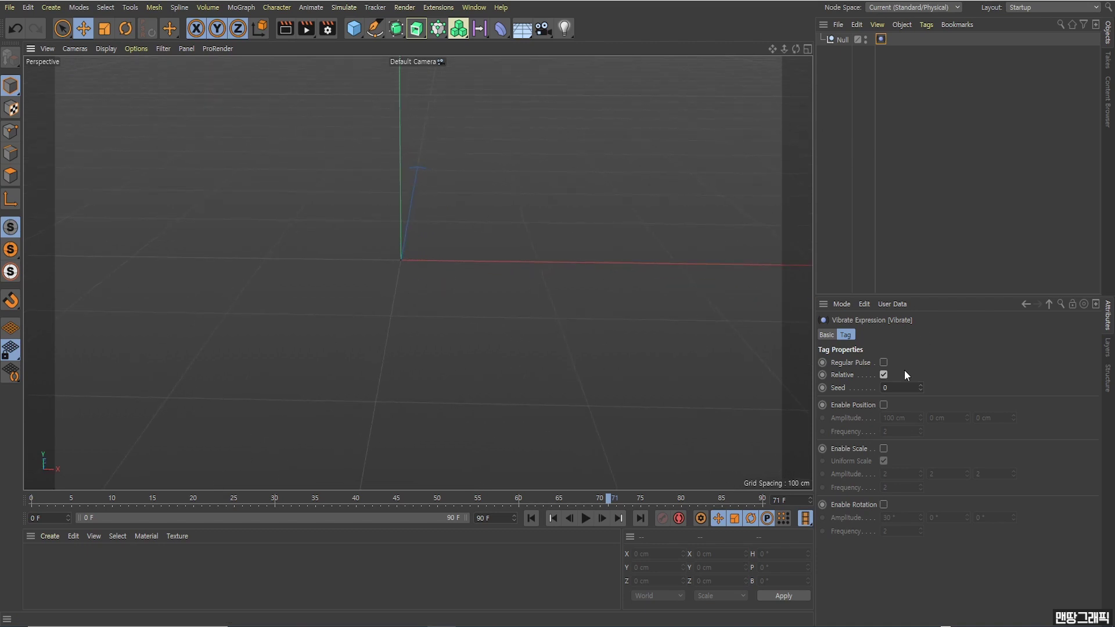
# Enable position vibration on the tag and preview it from frame 0
pyautogui.click(884, 405)
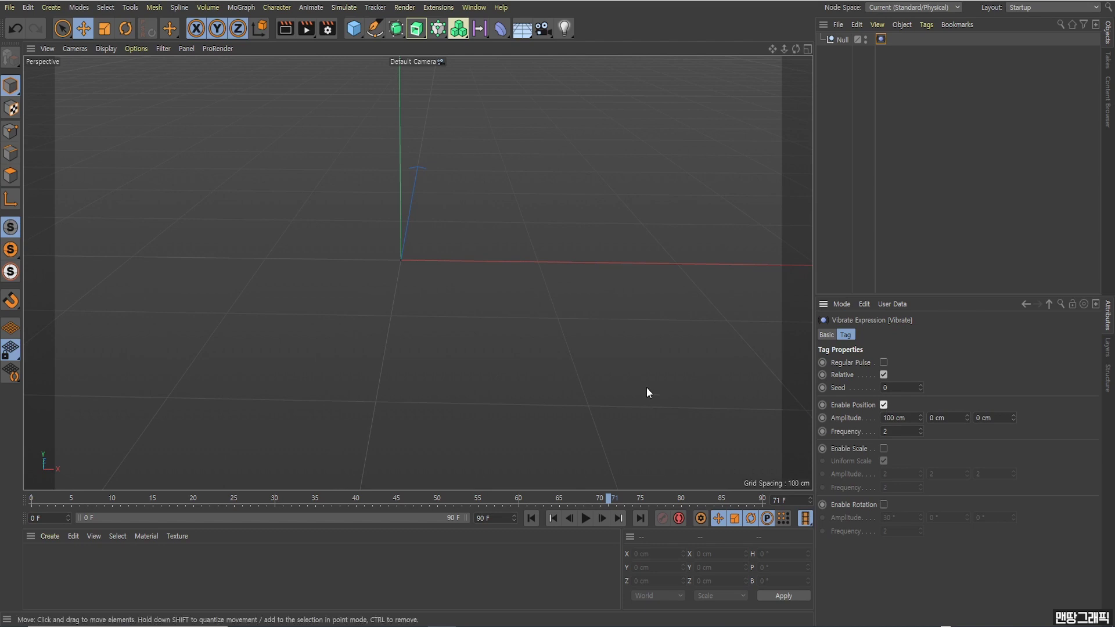
pyautogui.moveTo(646, 388)
pyautogui.keyDown('alt'); pyautogui.mouseDown()
pyautogui.moveTo(562, 351)
pyautogui.moveTo(597, 413)
pyautogui.mouseUp(); pyautogui.keyUp('alt')
pyautogui.click(548, 516)
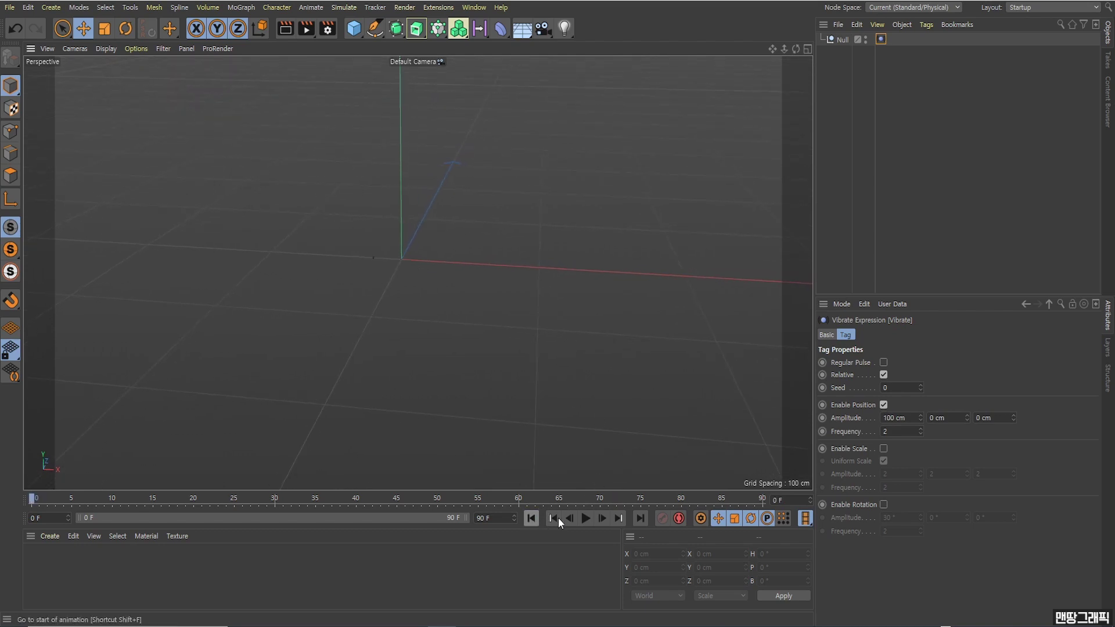
pyautogui.click(585, 519)
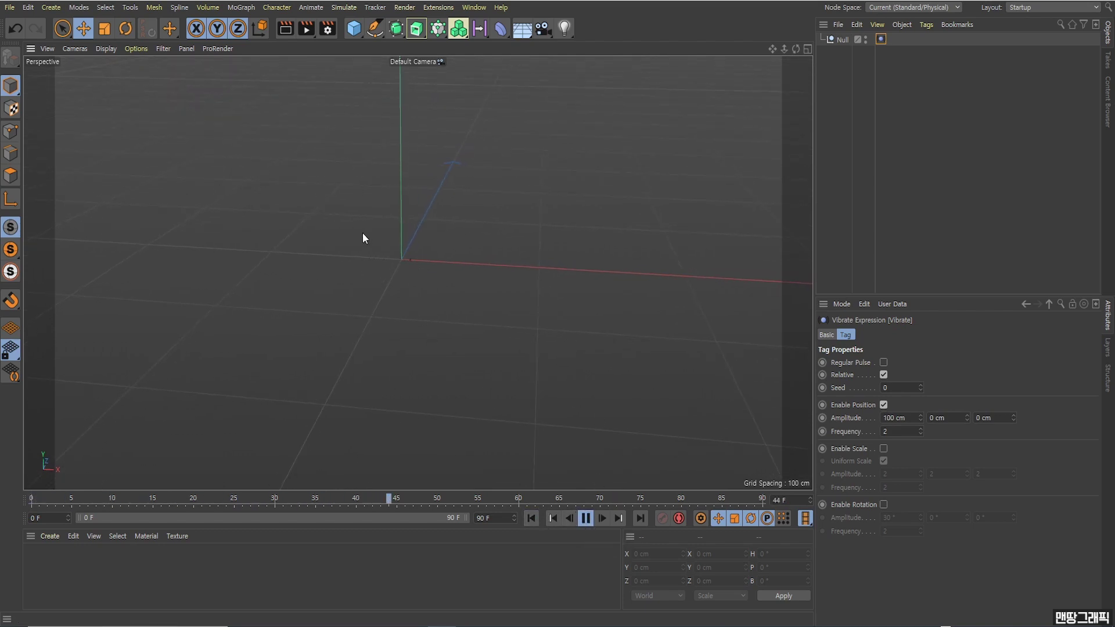
pyautogui.click(585, 518)
# Set the vibration amplitude to 500 cm on X, Y and Z
pyautogui.click(905, 418)
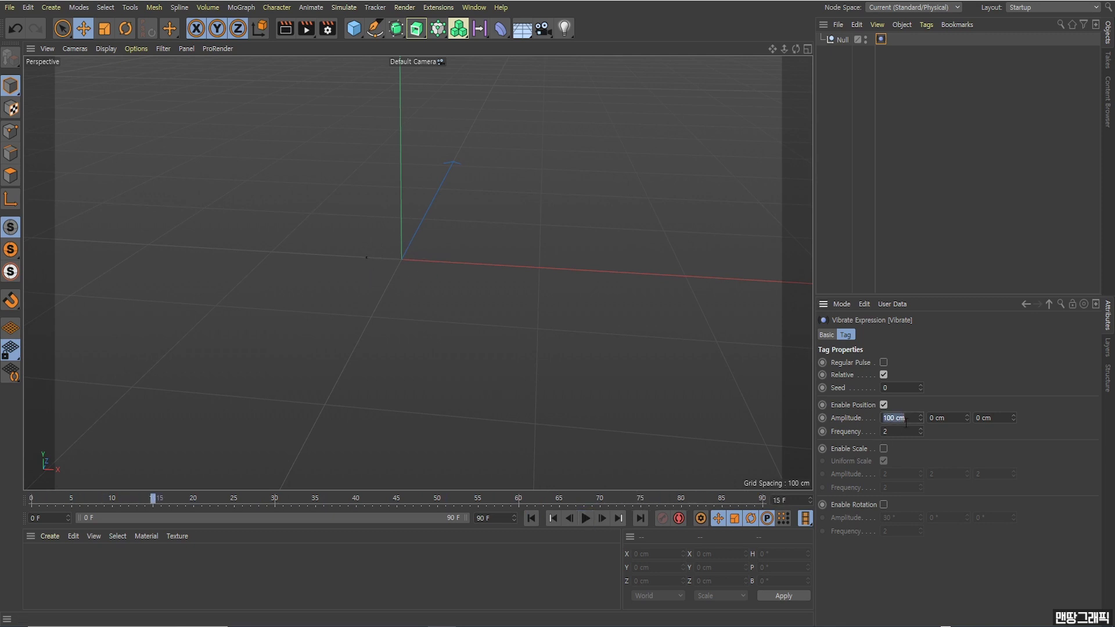
pyautogui.write('500')
pyautogui.click(944, 418)
pyautogui.write('50')
pyautogui.click(995, 417)
pyautogui.write('50')
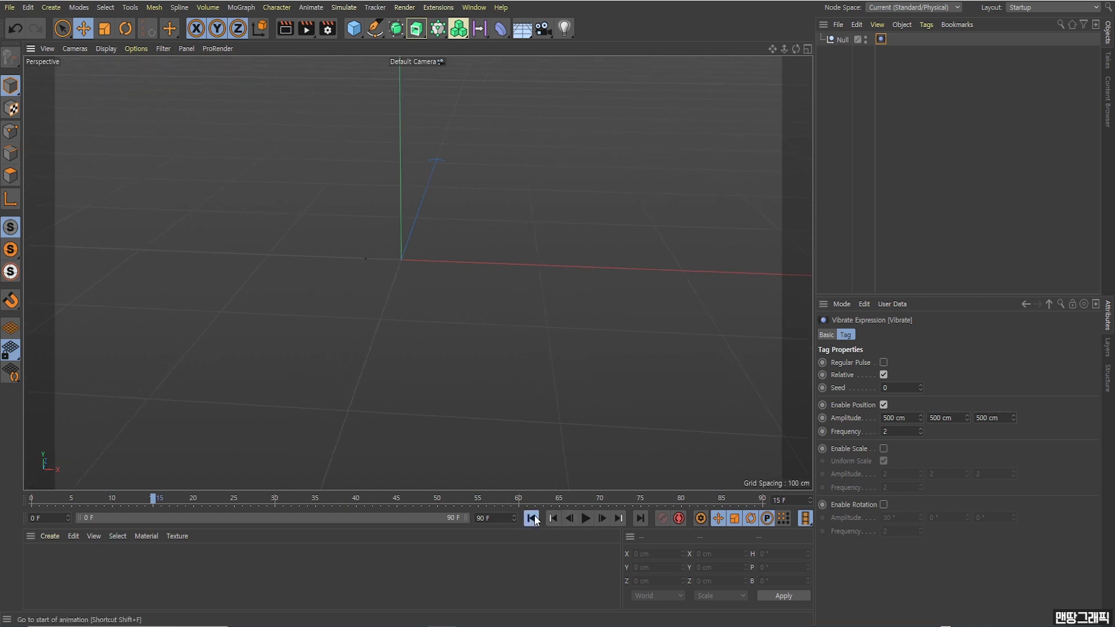
# Play back the 500 cm vibration from frame 0 and rewind to the start
pyautogui.click(531, 518)
pyautogui.click(586, 518)
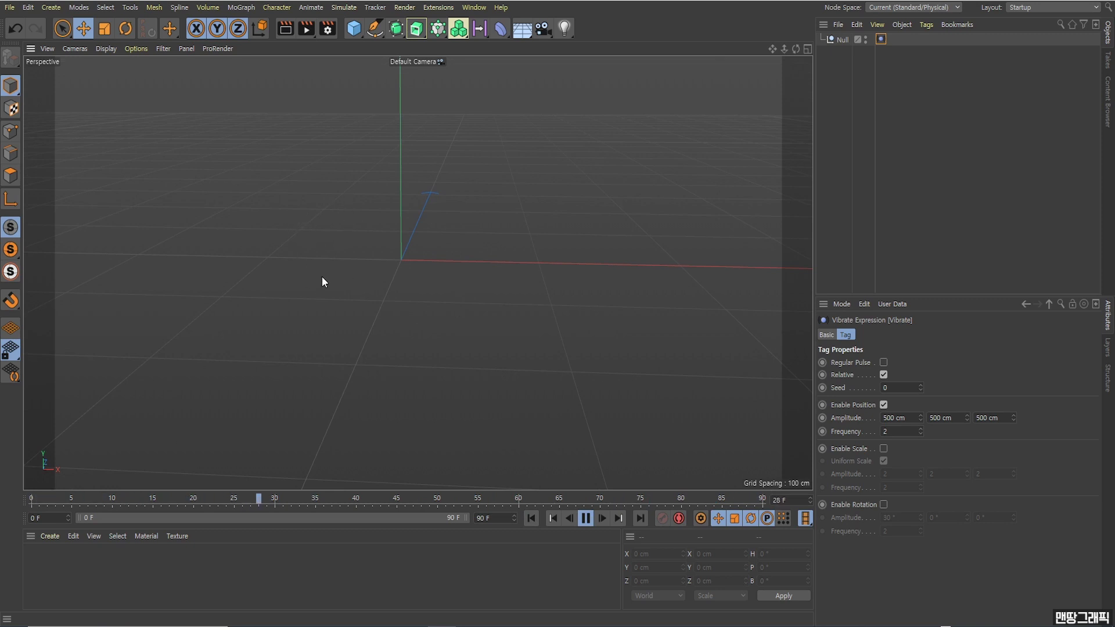
pyautogui.click(586, 518)
pyautogui.click(590, 522)
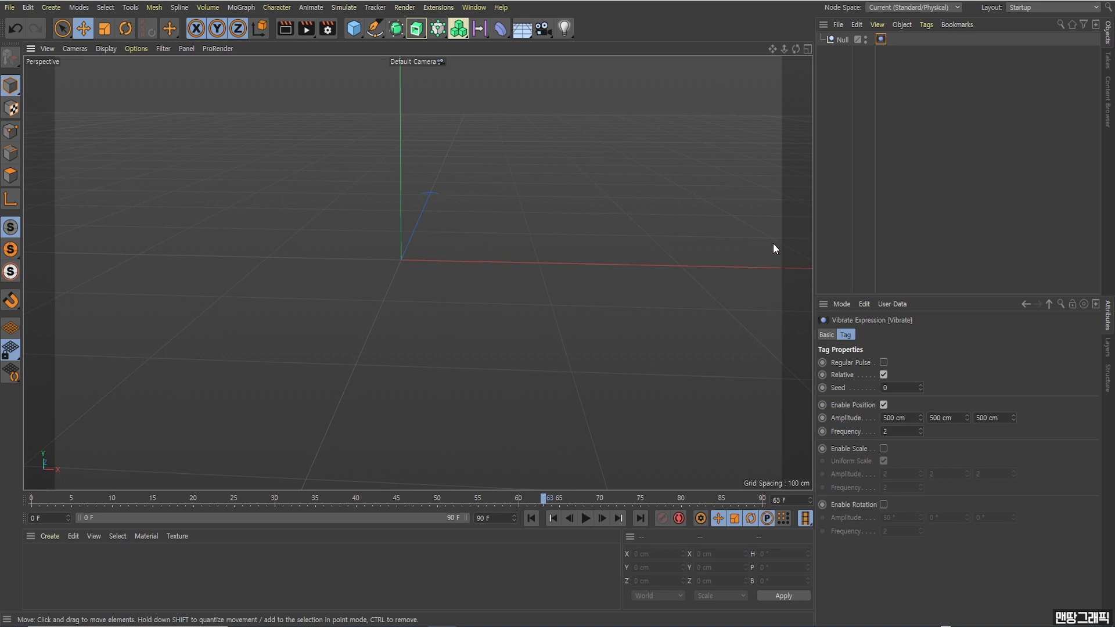
pyautogui.click(530, 519)
# Add a Platonic object and parent it under the Null
pyautogui.click(356, 31)
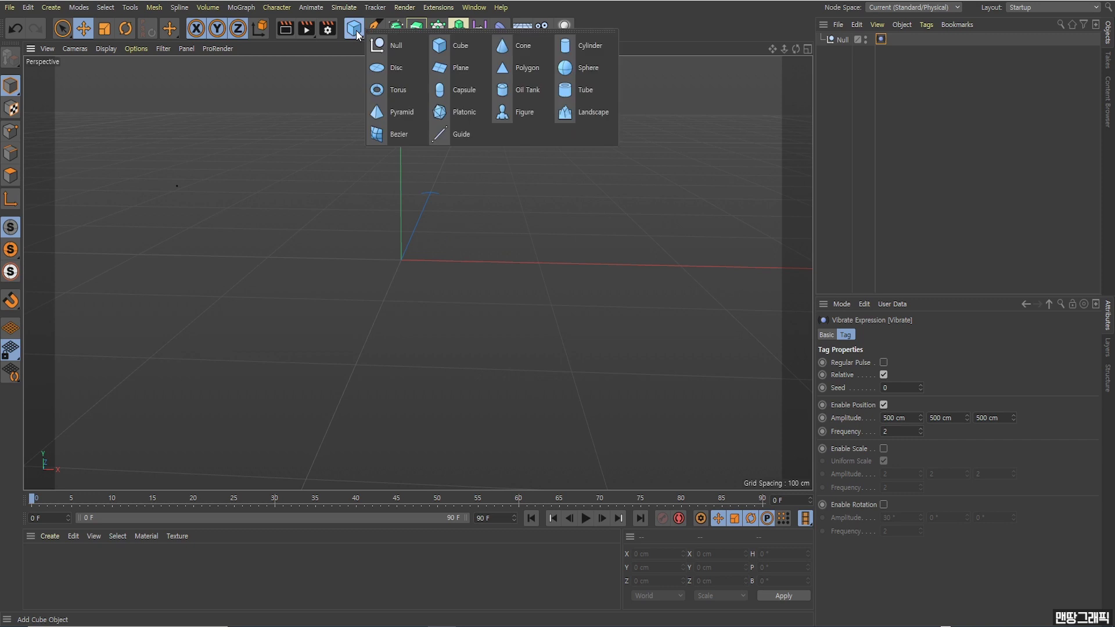
pyautogui.click(460, 116)
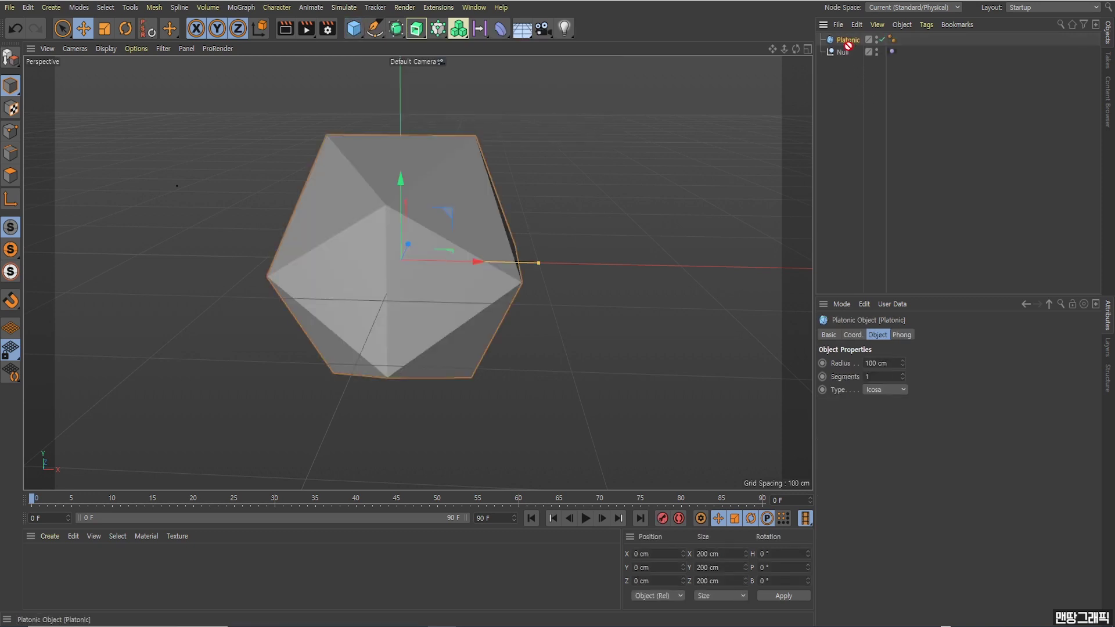
pyautogui.moveTo(848, 44); pyautogui.dragTo(842, 52)
pyautogui.click(831, 139)
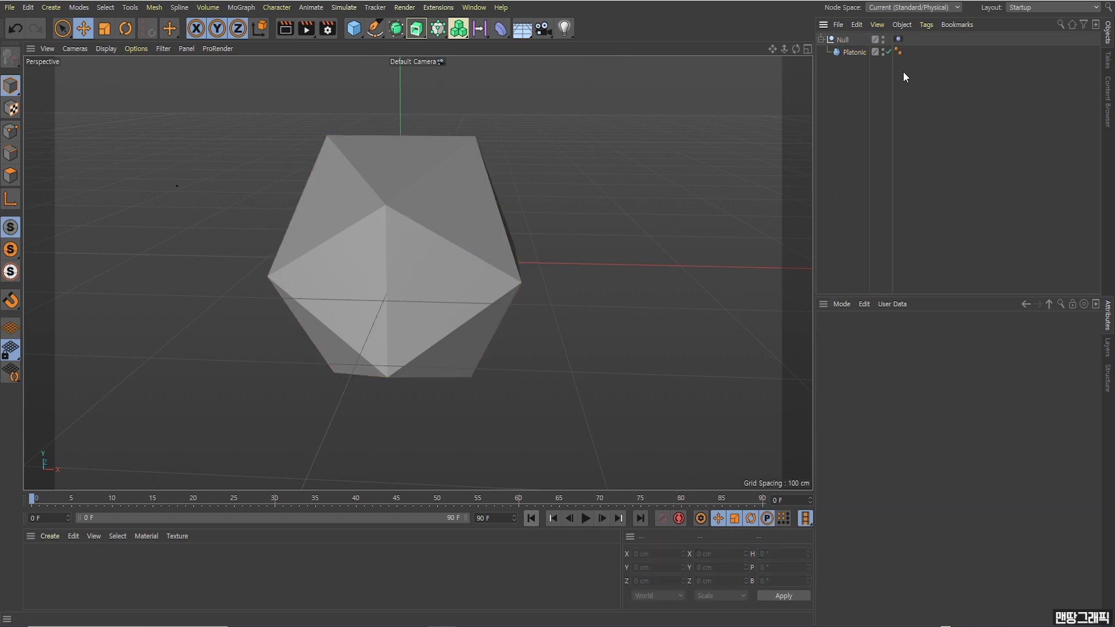
pyautogui.click(853, 53)
# Set the Platonic's radius to 10 cm and preview it shaking with the Null
pyautogui.moveTo(903, 363); pyautogui.dragTo(903, 383)
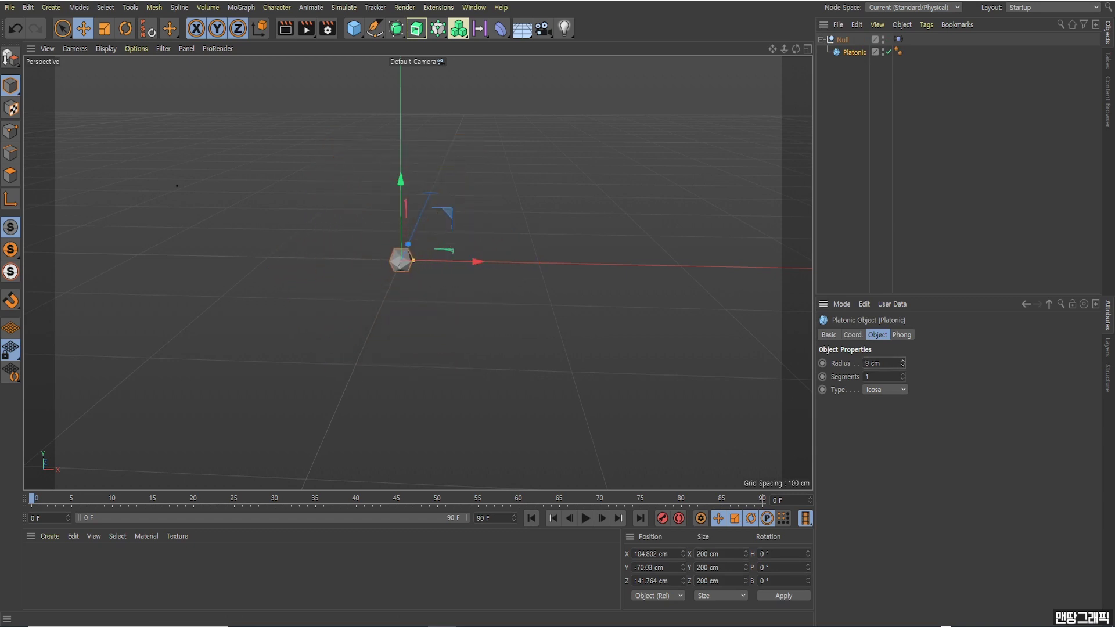
pyautogui.doubleClick(878, 364)
pyautogui.write('10')
pyautogui.press('Return')
pyautogui.click(586, 519)
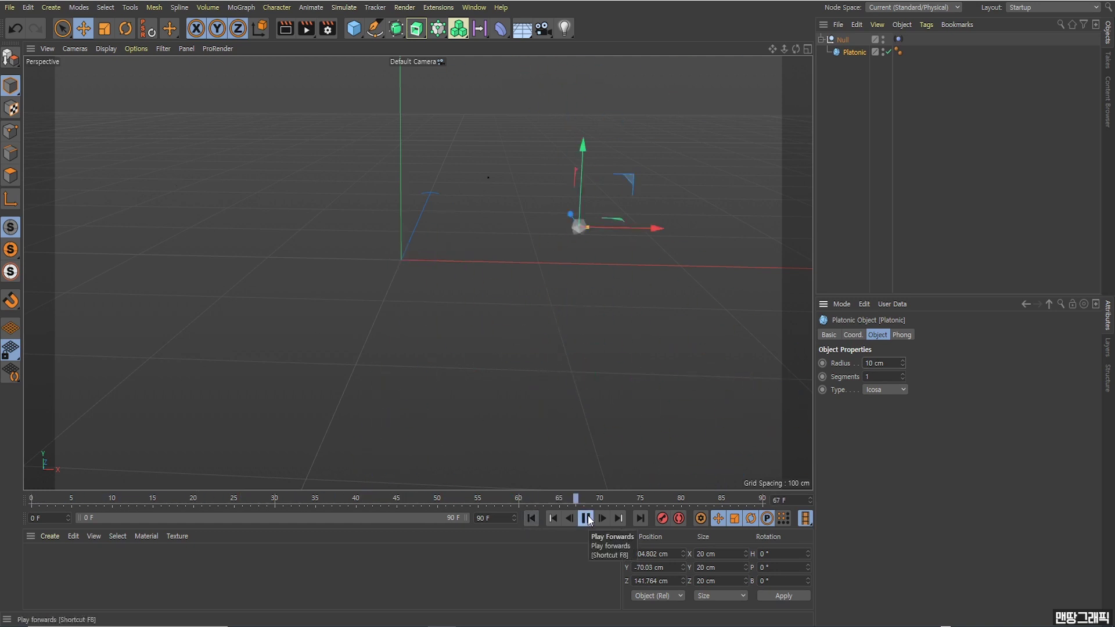
pyautogui.click(586, 519)
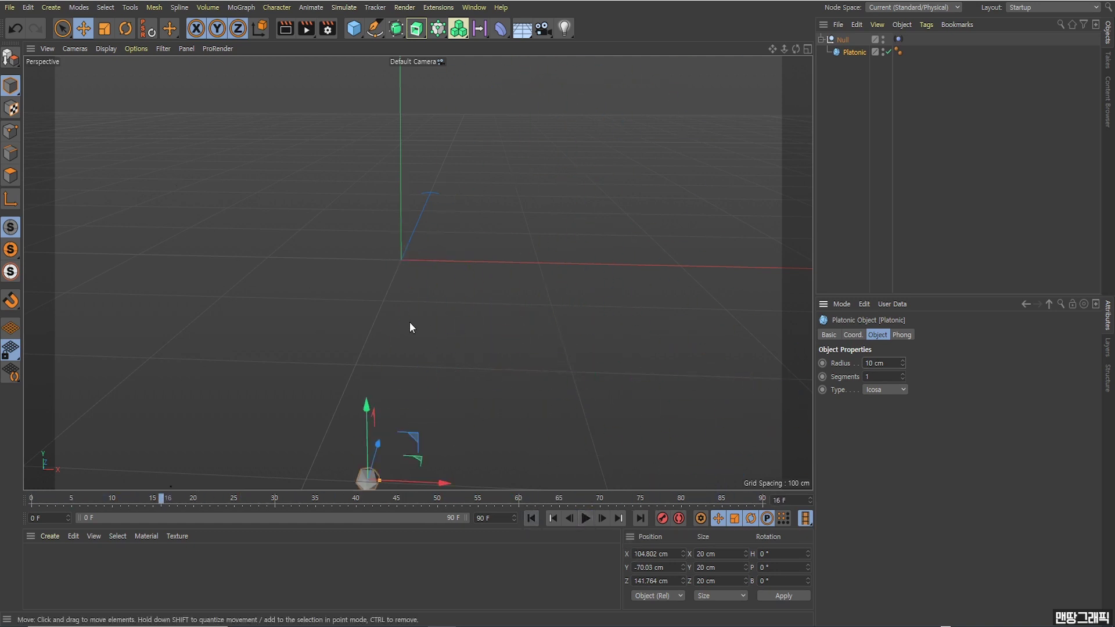
pyautogui.click(531, 518)
pyautogui.click(899, 39)
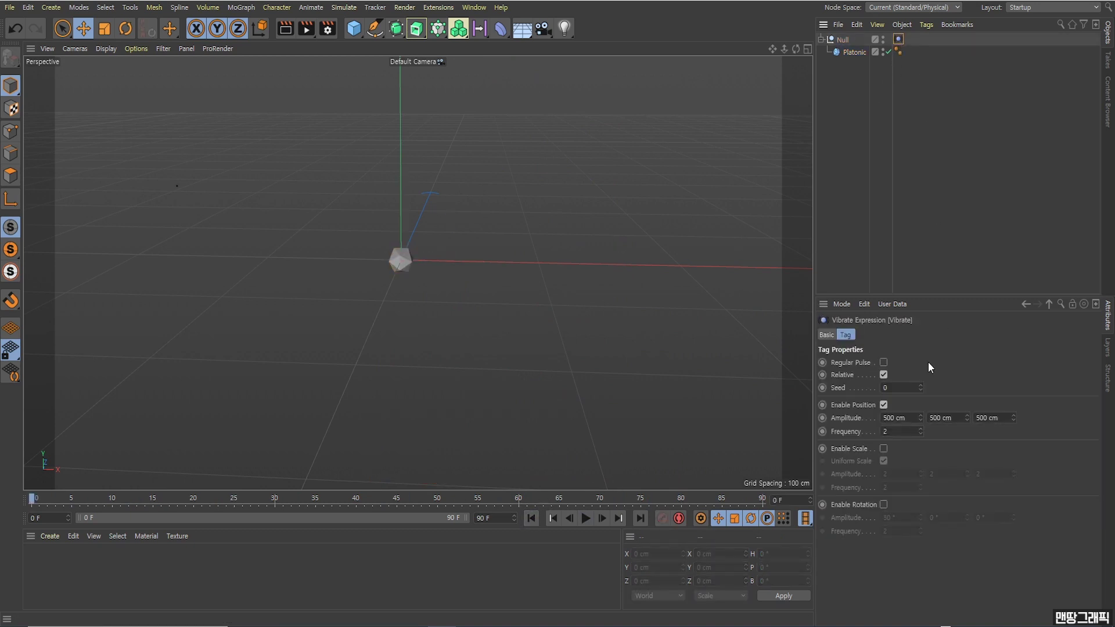
# Lower the Vibrate tag's frequency to 0.3 and preview the slower motion
pyautogui.click(922, 434)
pyautogui.doubleClick(907, 434)
pyautogui.write('1')
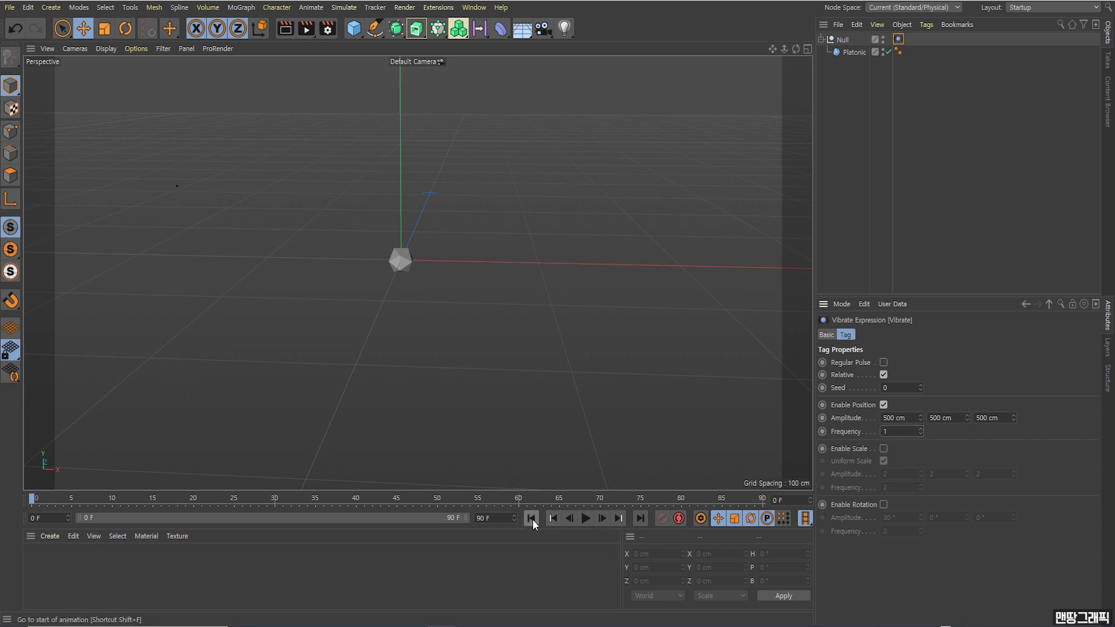
pyautogui.click(585, 519)
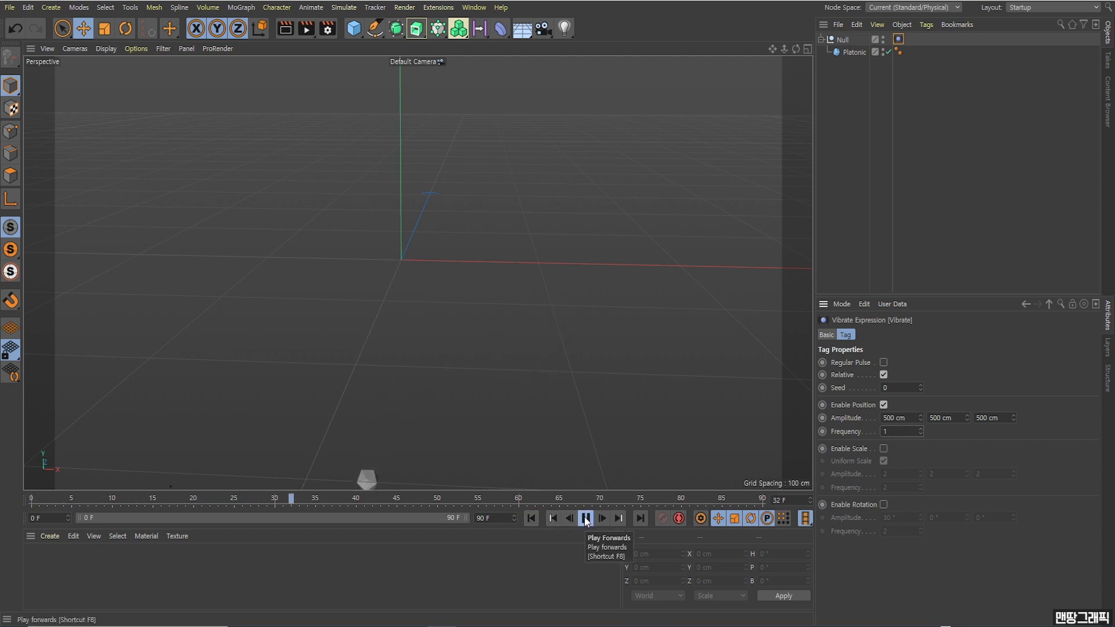
pyautogui.click(586, 519)
pyautogui.write('0.3')
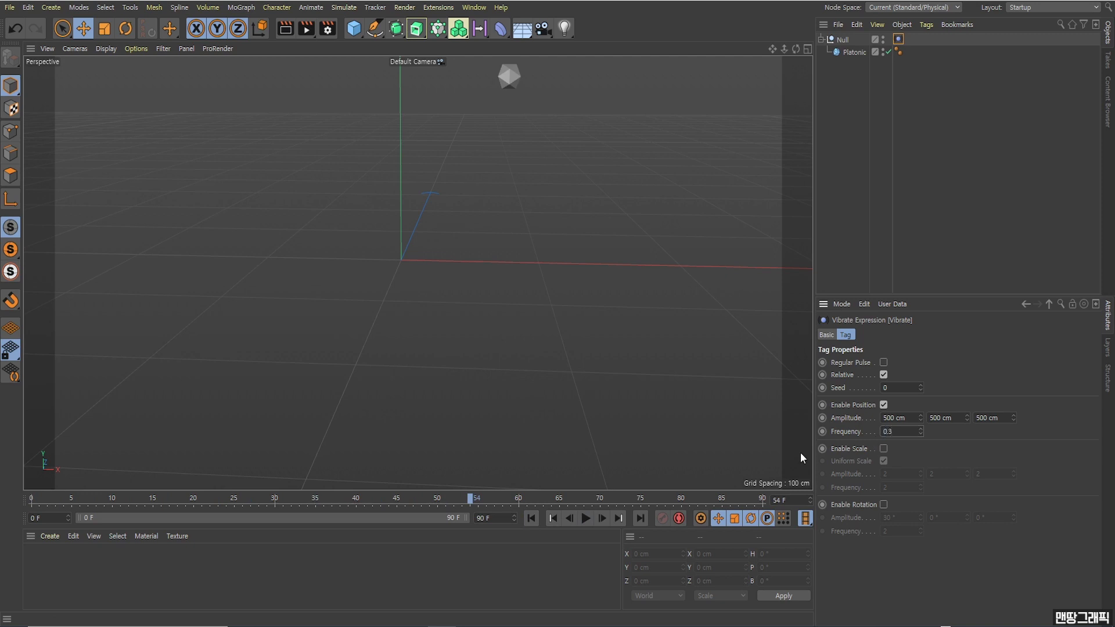
# Replay the animation from frame 0 to watch the slower drift, then rewind
pyautogui.click(532, 518)
pyautogui.click(585, 519)
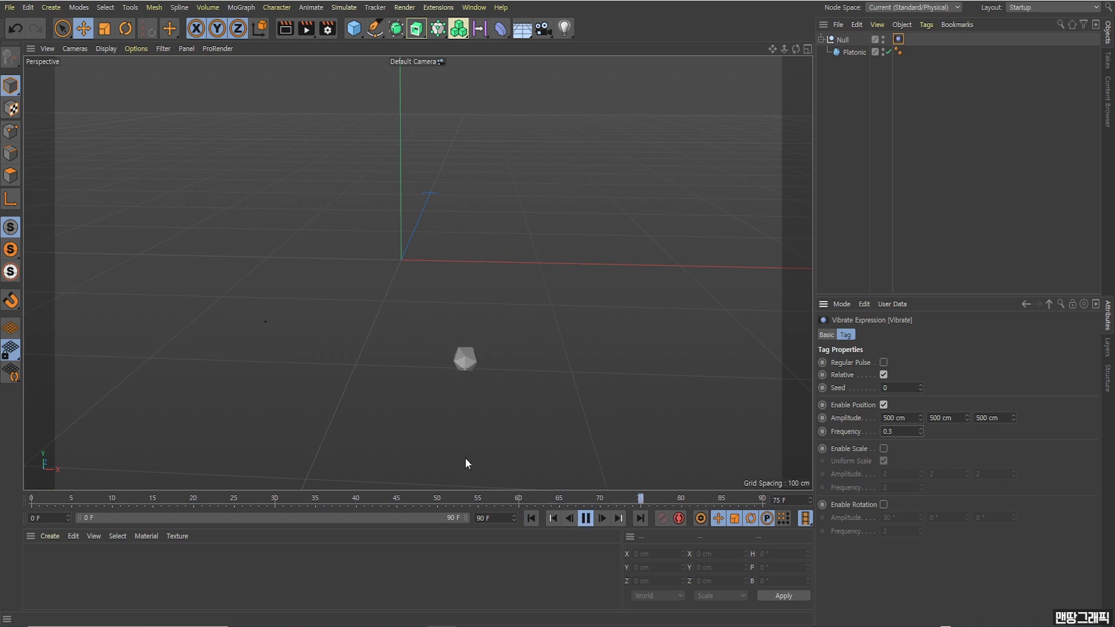
pyautogui.click(585, 519)
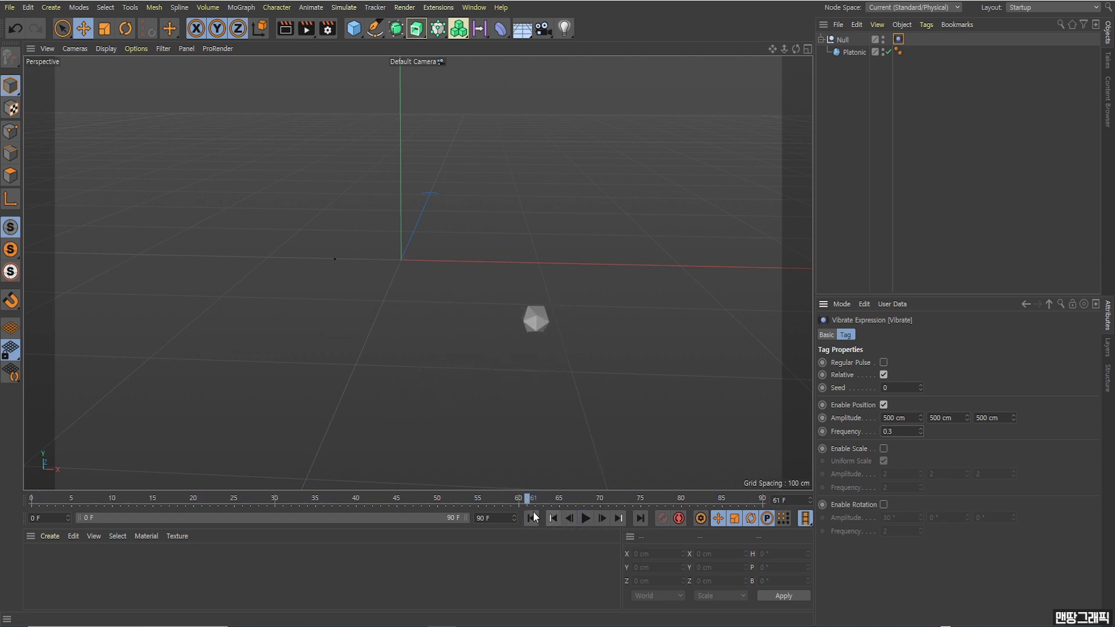
pyautogui.click(532, 518)
pyautogui.click(843, 40)
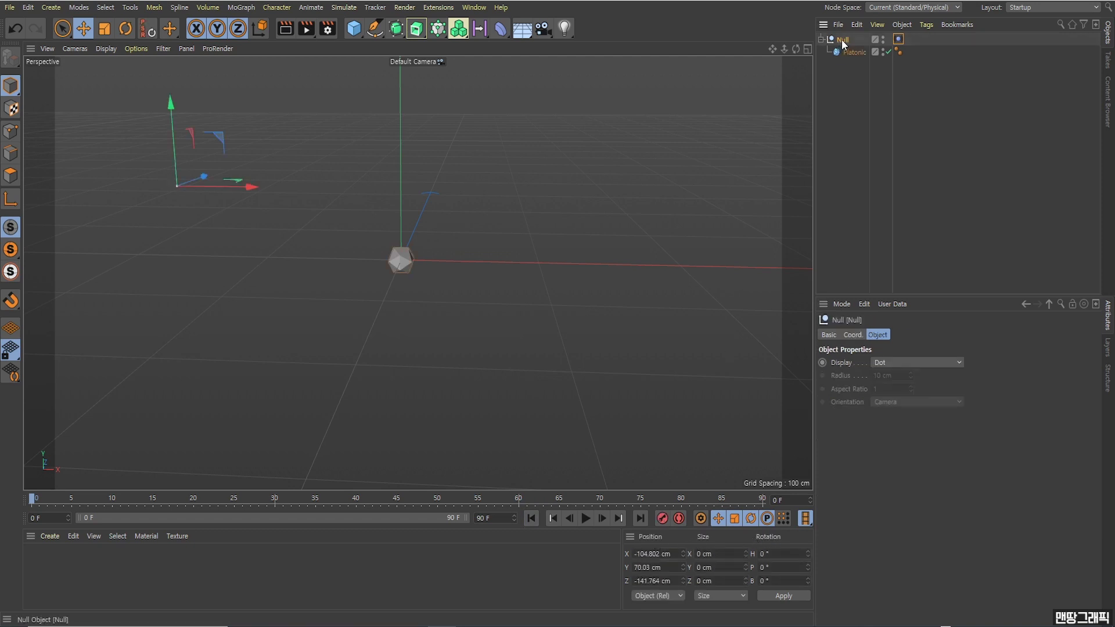
# Set the Null's position to 0 cm on X, Y and Z
pyautogui.doubleClick(669, 553)
pyautogui.write('0')
pyautogui.press('Return')
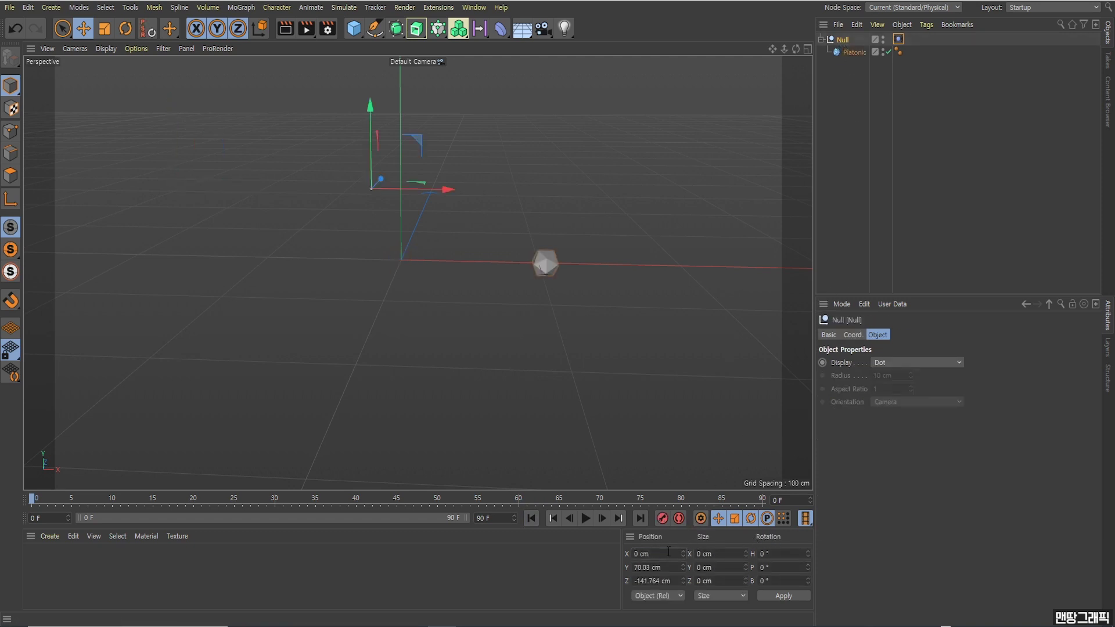
pyautogui.doubleClick(654, 567)
pyautogui.write('0')
pyautogui.press('Return')
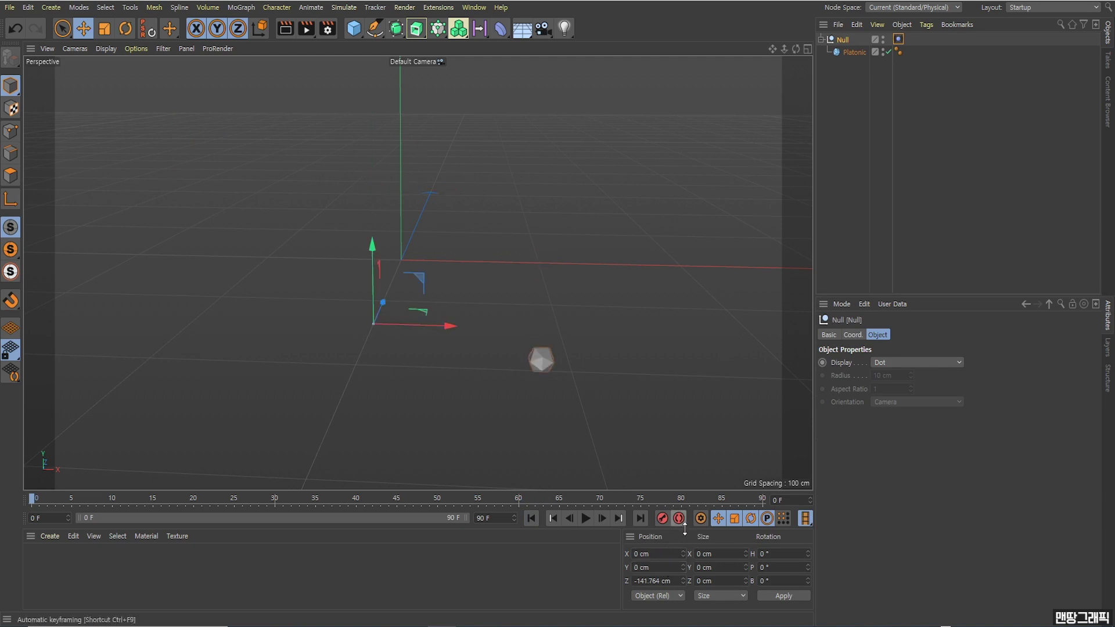
pyautogui.doubleClick(658, 581)
pyautogui.write('0')
pyautogui.press('Return')
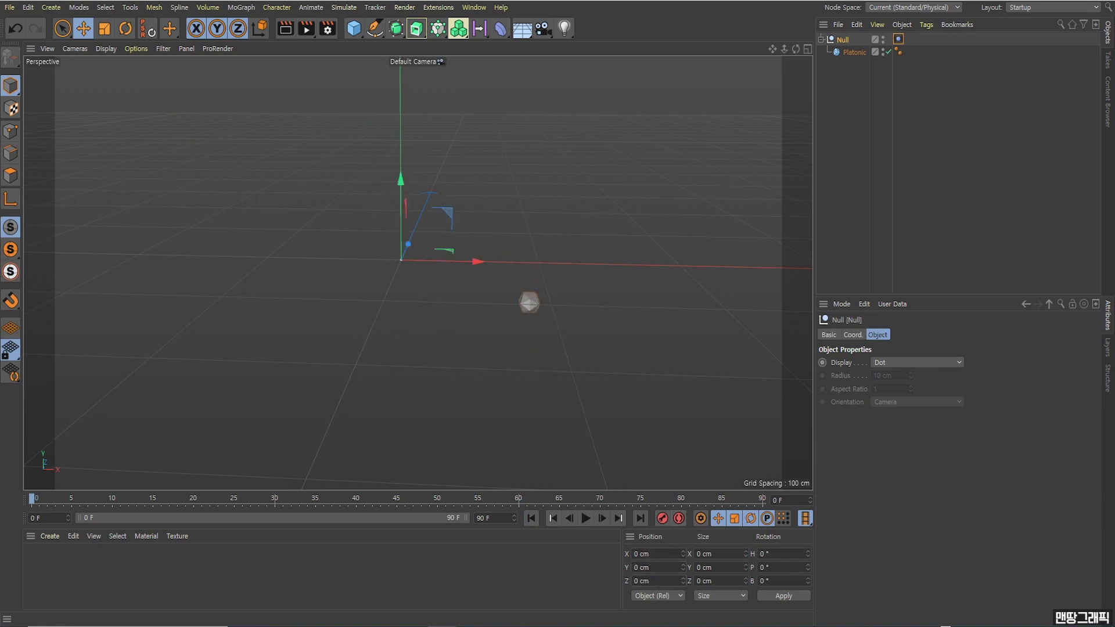
pyautogui.click(901, 108)
# Set the Platonic's local position to 0 cm on X, Y and Z
pyautogui.click(856, 52)
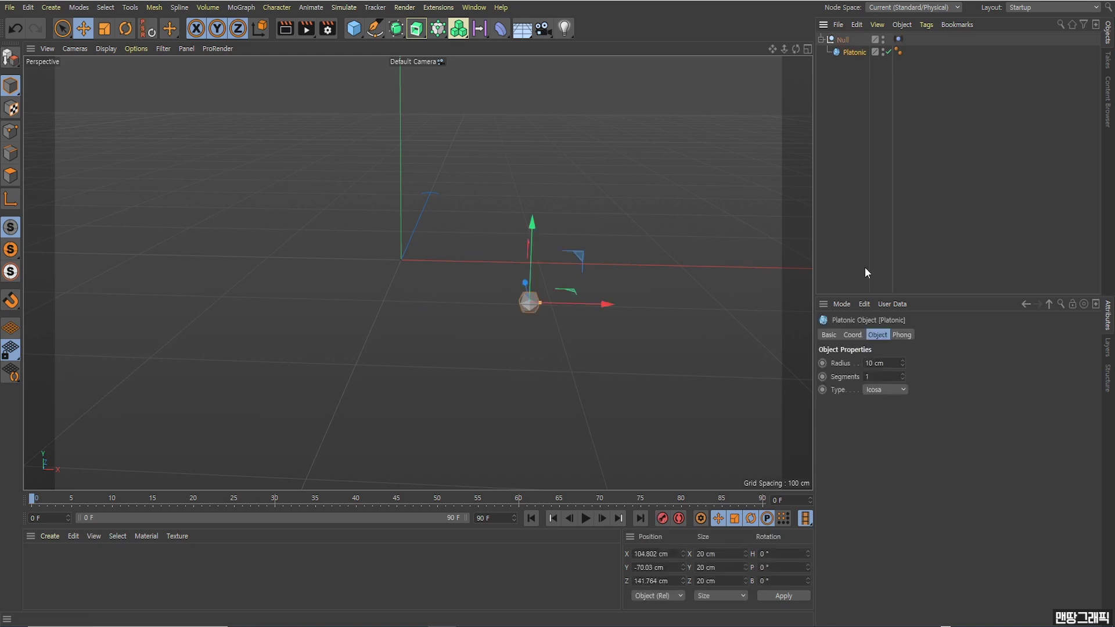
pyautogui.click(851, 335)
pyautogui.doubleClick(871, 363)
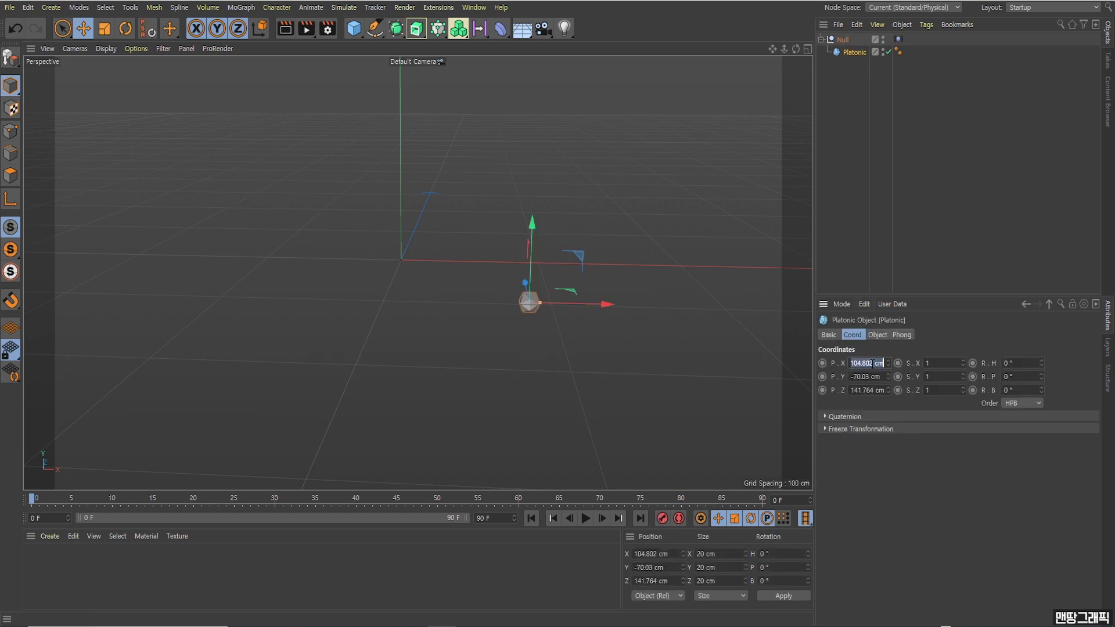
pyautogui.write('0')
pyautogui.press('Return')
pyautogui.doubleClick(869, 376)
pyautogui.write('0')
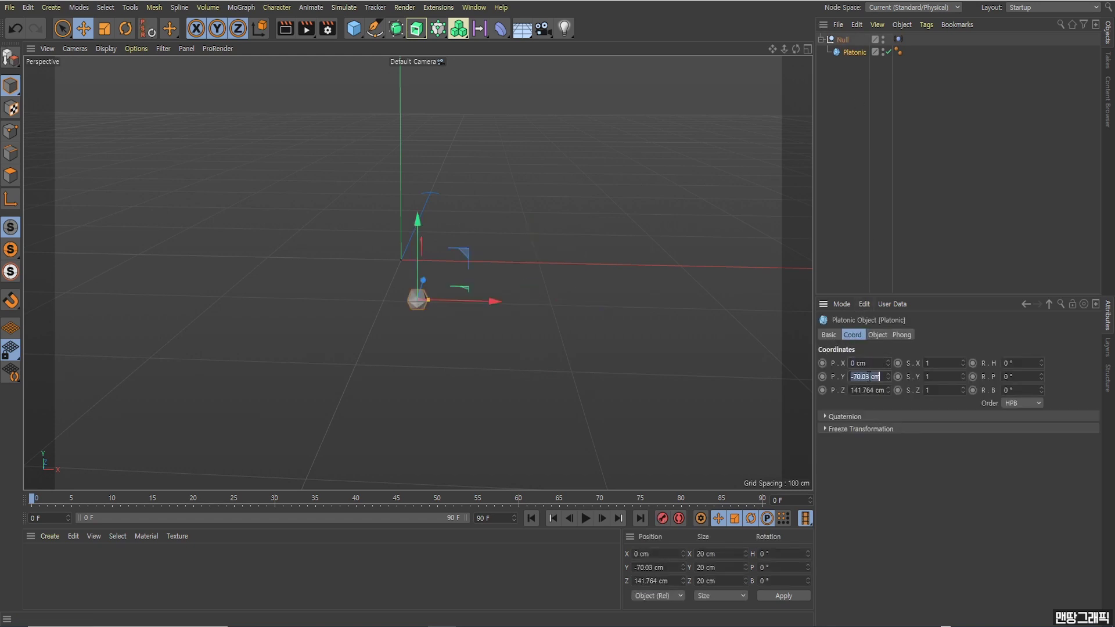
pyautogui.press('Return')
pyautogui.doubleClick(866, 390)
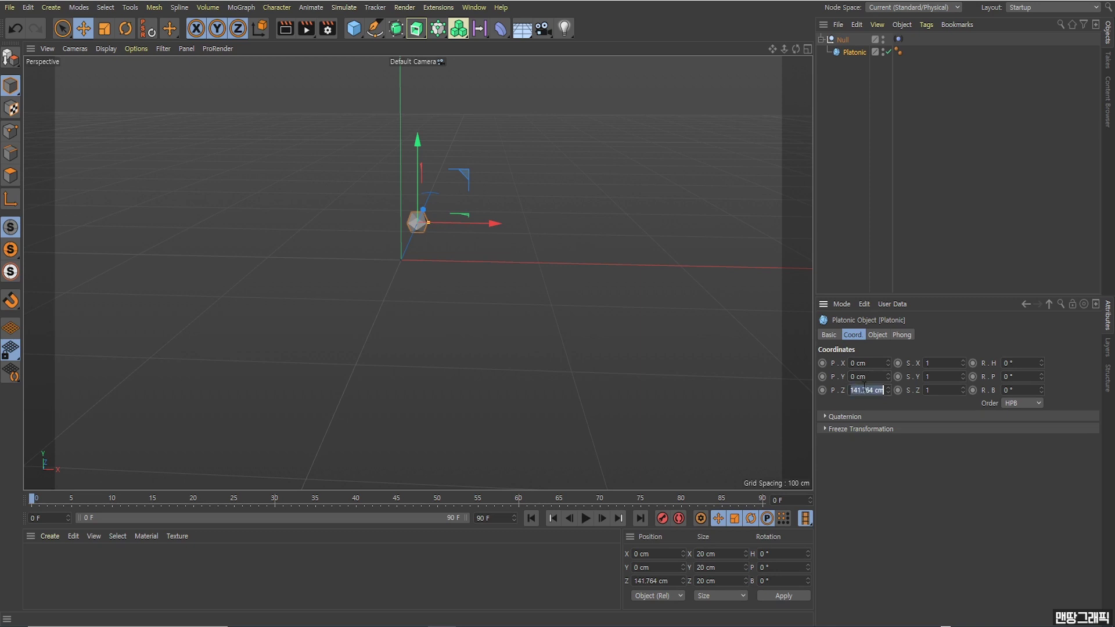
pyautogui.write('0')
pyautogui.press('Return')
# Check the Null and Platonic positions, then play the animation
pyautogui.click(845, 38)
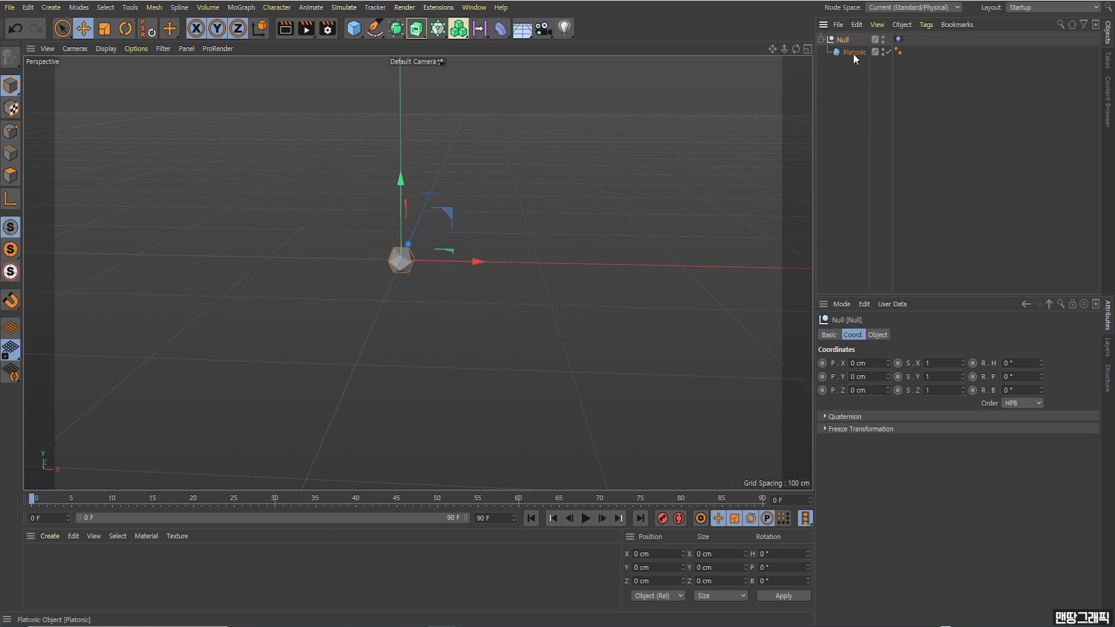
pyautogui.click(853, 52)
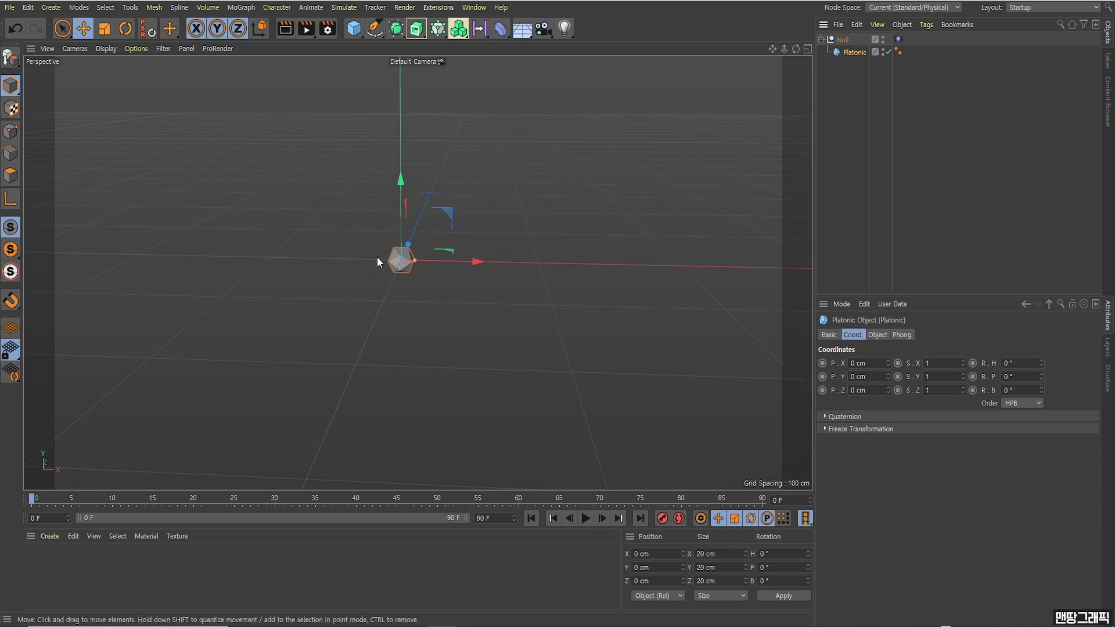
pyautogui.click(592, 520)
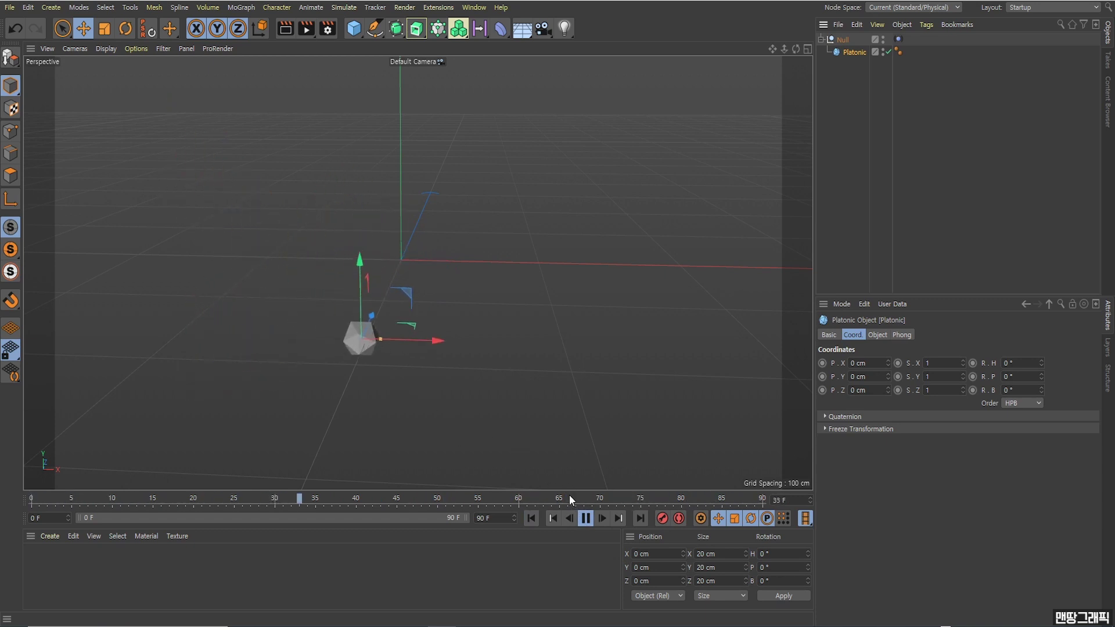
# Extend the timeline and preview range to 300 frames and play from the start
pyautogui.click(584, 517)
pyautogui.doubleClick(498, 523)
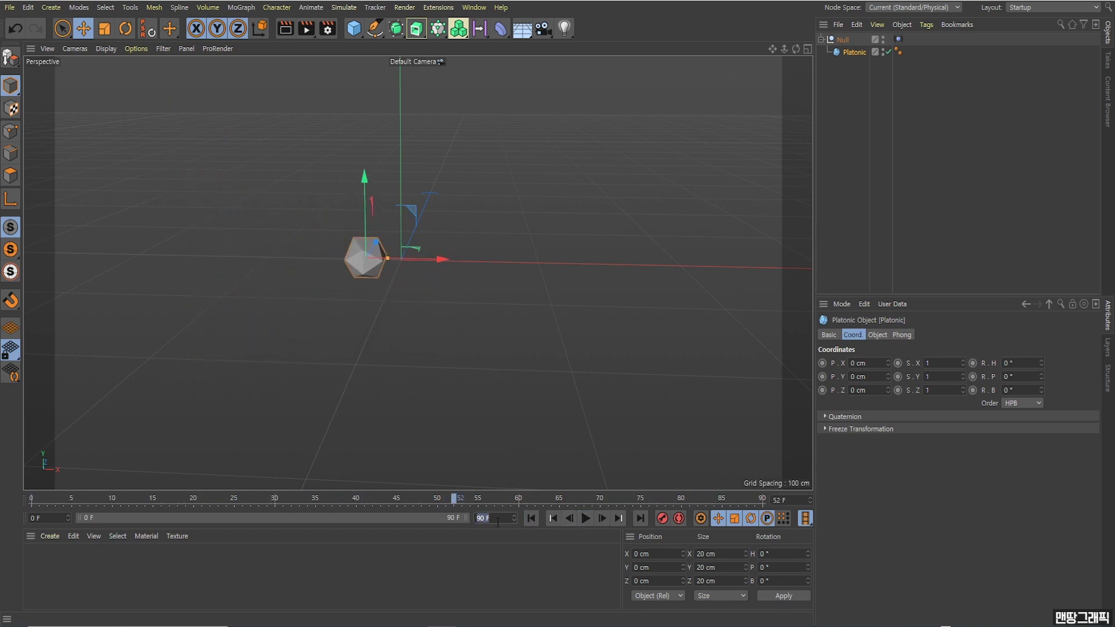
pyautogui.write('5')
pyautogui.press('Return')
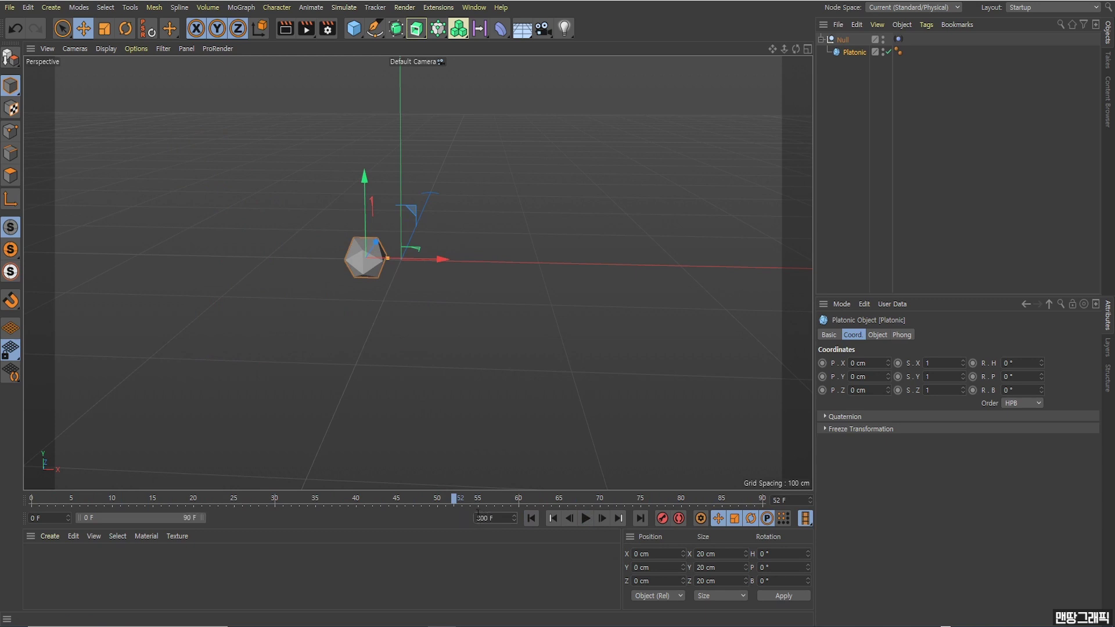
pyautogui.moveTo(202, 518); pyautogui.dragTo(484, 518)
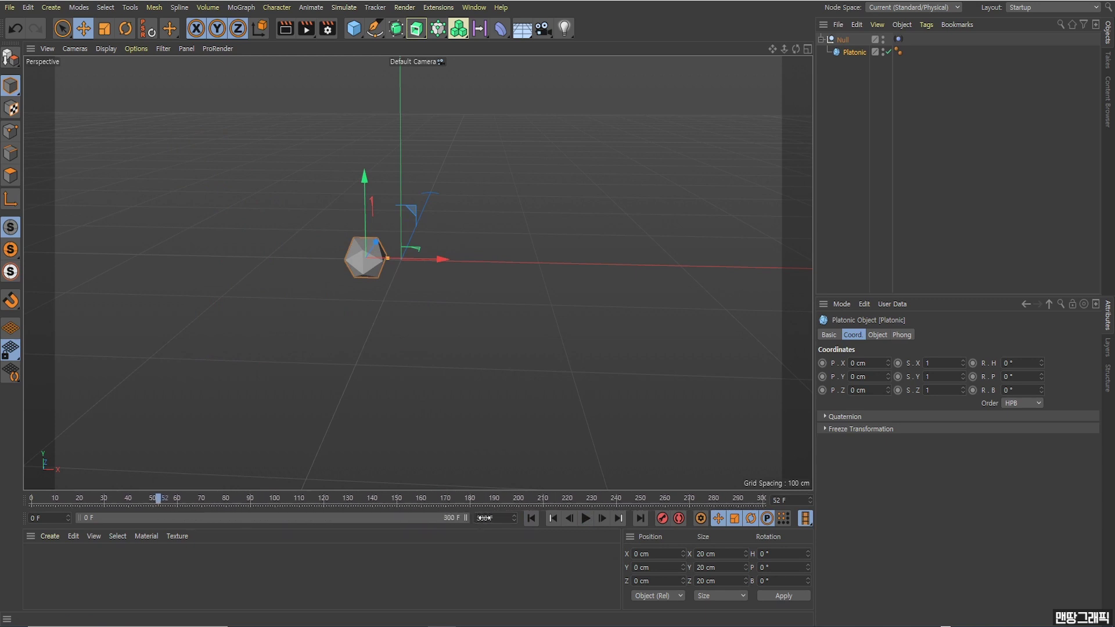
pyautogui.click(531, 518)
pyautogui.click(586, 518)
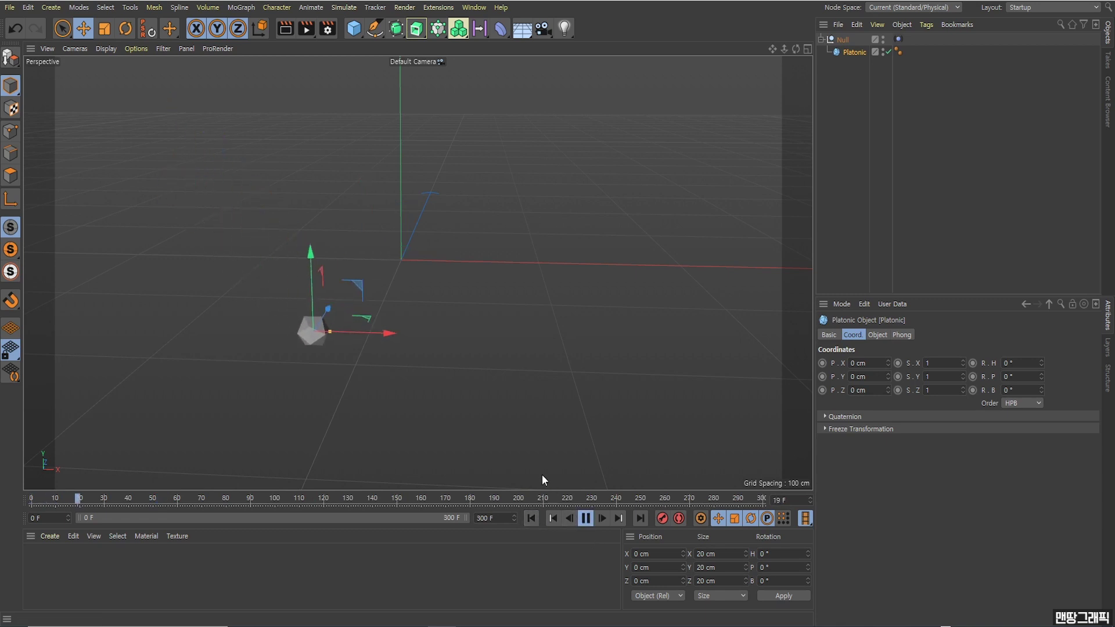
pyautogui.moveTo(343, 265)
pyautogui.keyDown('alt'); pyautogui.mouseDown()
pyautogui.moveTo(410, 255)
pyautogui.moveTo(735, 92)
pyautogui.mouseUp(); pyautogui.keyUp('alt')
# Reduce the Vibrate tag amplitude to 200 cm per axis and replay to watch the tighter drift
pyautogui.moveTo(773, 49)
pyautogui.mouseDown()
pyautogui.moveTo(521, 281)
pyautogui.moveTo(538, 259)
pyautogui.mouseUp()
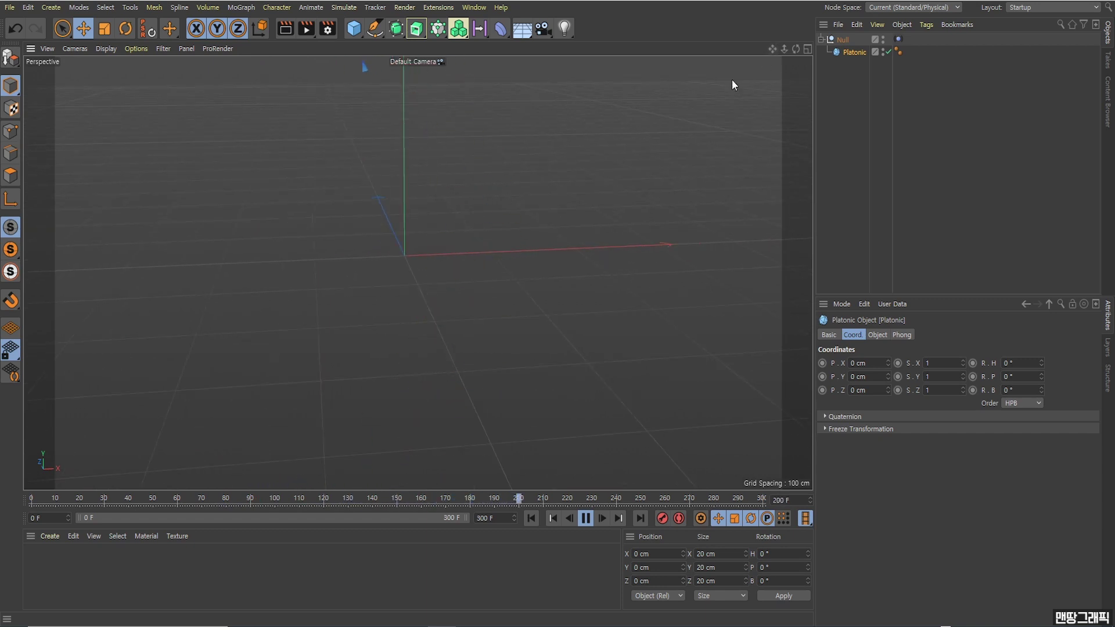
pyautogui.click(585, 517)
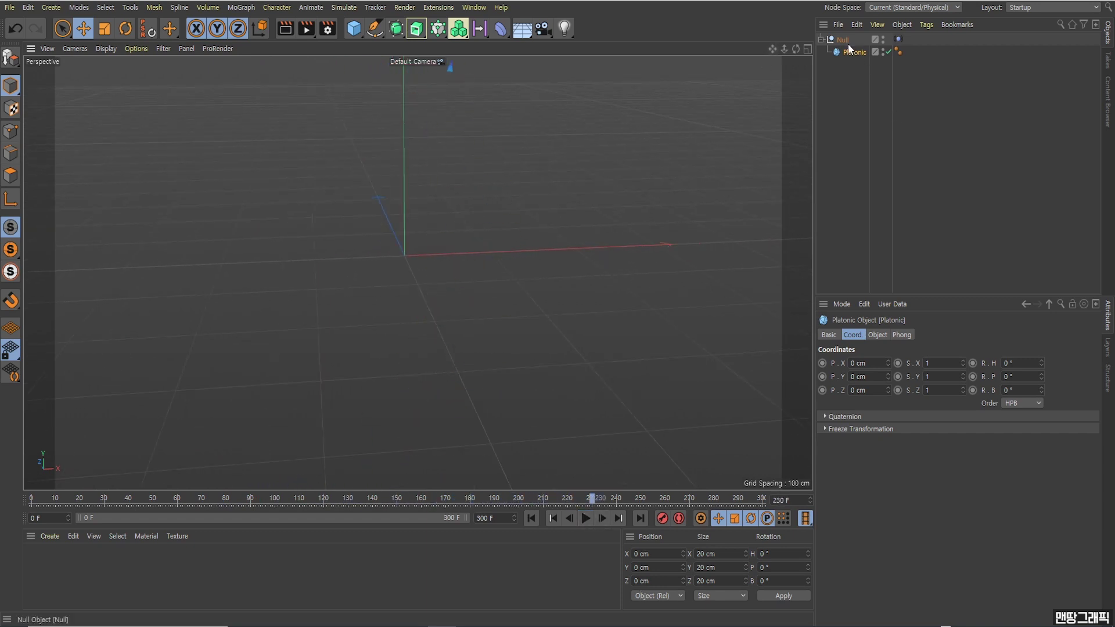
pyautogui.click(899, 39)
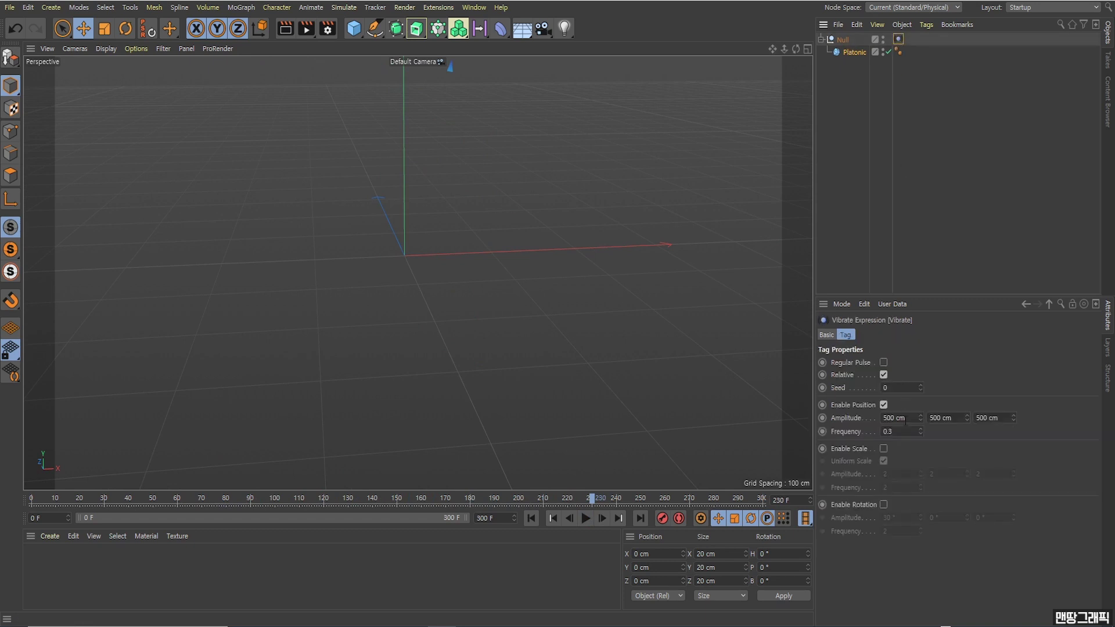
pyautogui.click(905, 421)
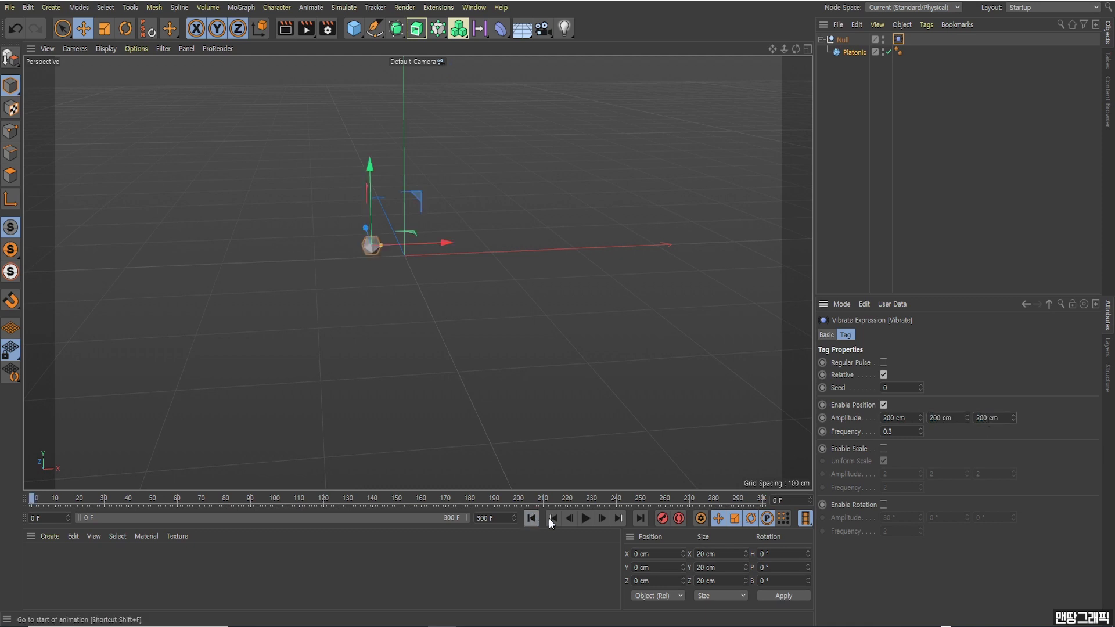
pyautogui.click(585, 519)
pyautogui.moveTo(340, 228)
pyautogui.keyDown('alt'); pyautogui.mouseDown()
pyautogui.moveTo(466, 305)
pyautogui.moveTo(388, 347)
pyautogui.moveTo(436, 370)
pyautogui.moveTo(441, 395)
pyautogui.moveTo(437, 218)
pyautogui.mouseUp(); pyautogui.keyUp('alt')
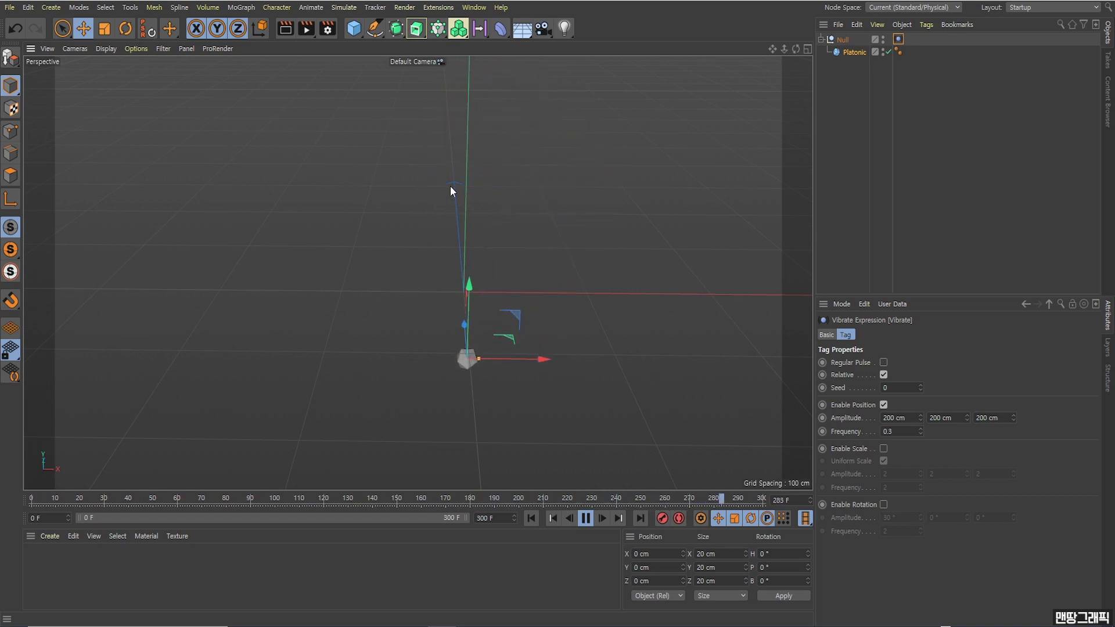
pyautogui.click(585, 518)
pyautogui.keyDown('alt'); pyautogui.moveTo(505, 366); pyautogui.dragTo(487, 315); pyautogui.keyUp('alt')
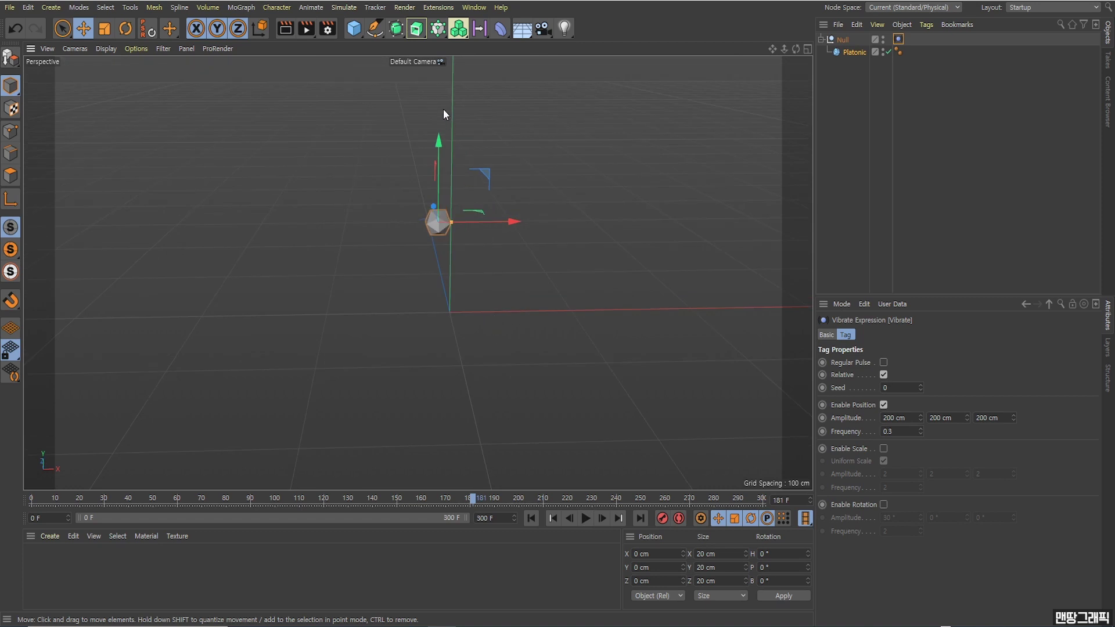
pyautogui.click(241, 7)
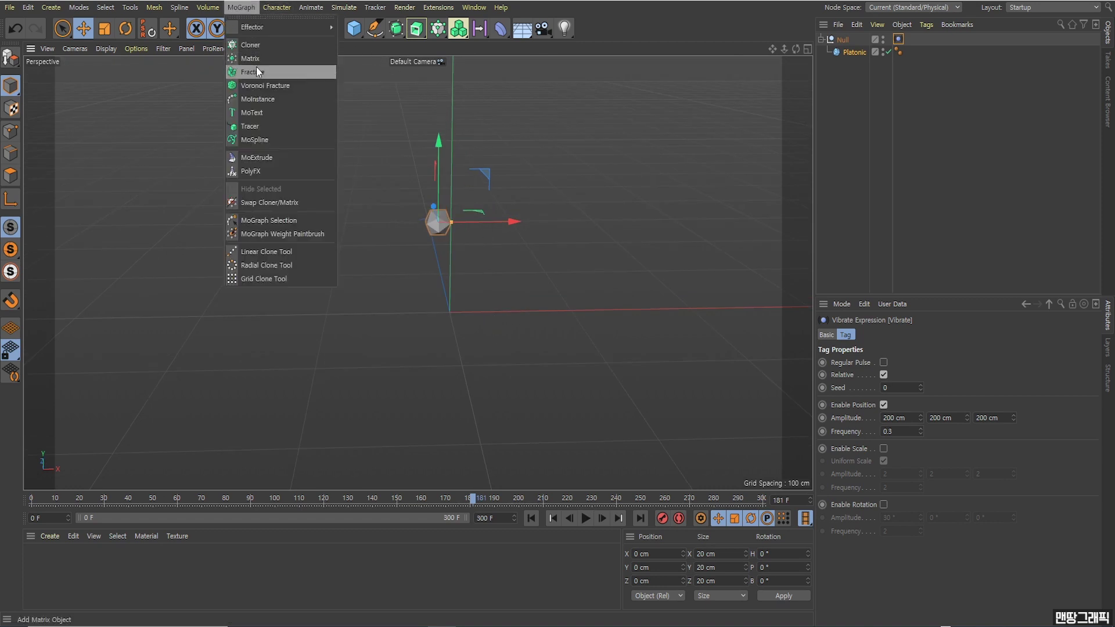
pyautogui.click(253, 126)
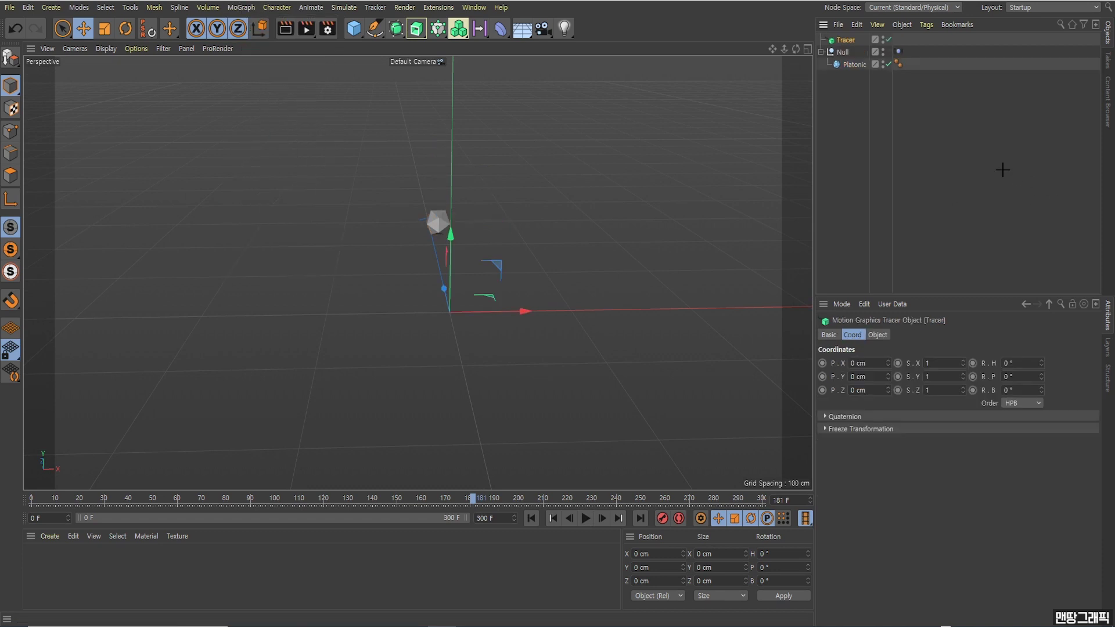
pyautogui.click(853, 47)
pyautogui.click(878, 335)
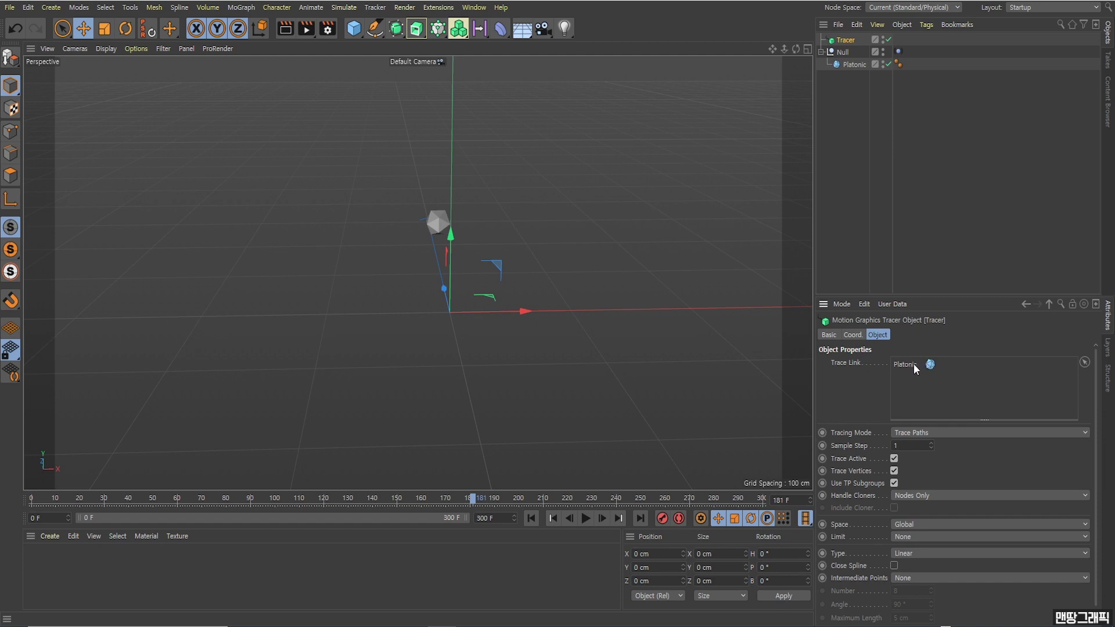
pyautogui.click(532, 519)
pyautogui.click(585, 518)
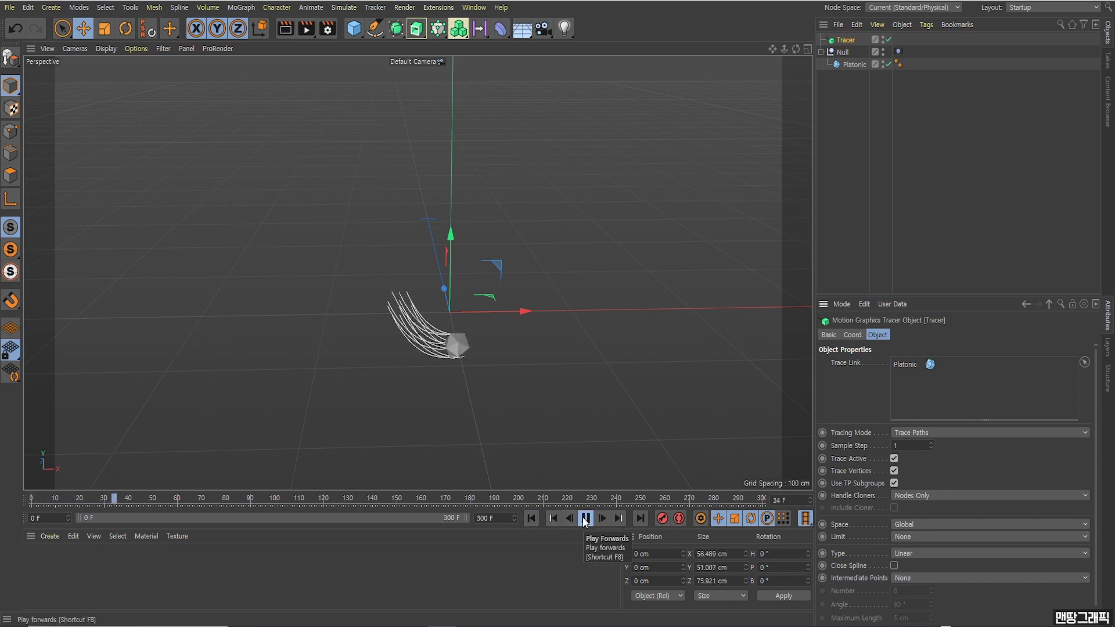
pyautogui.click(584, 519)
pyautogui.click(531, 519)
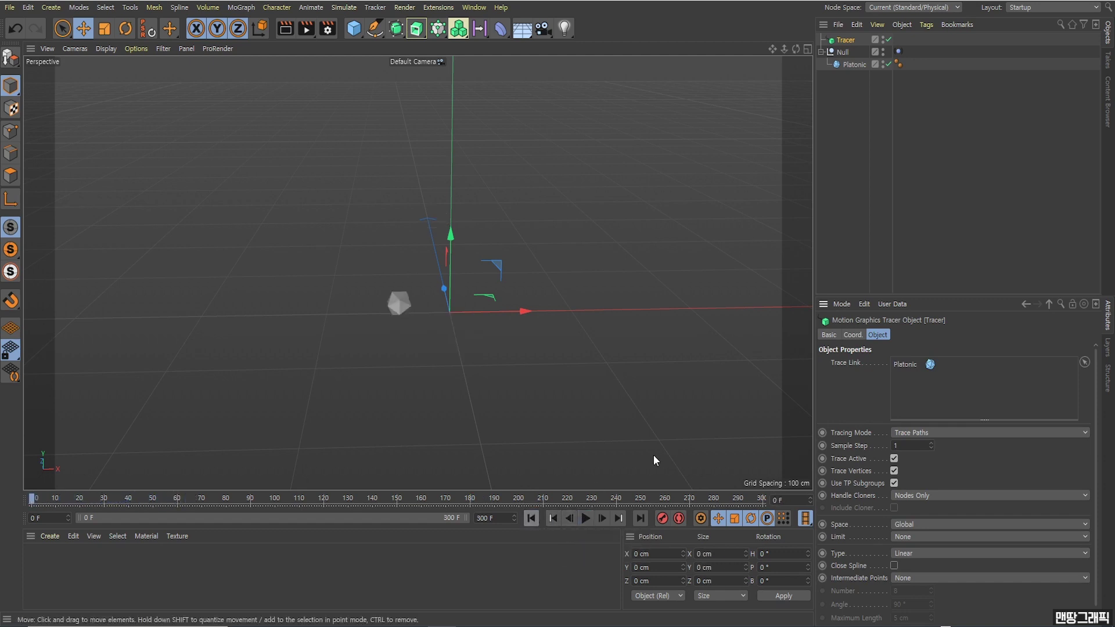
pyautogui.click(850, 92)
pyautogui.click(842, 45)
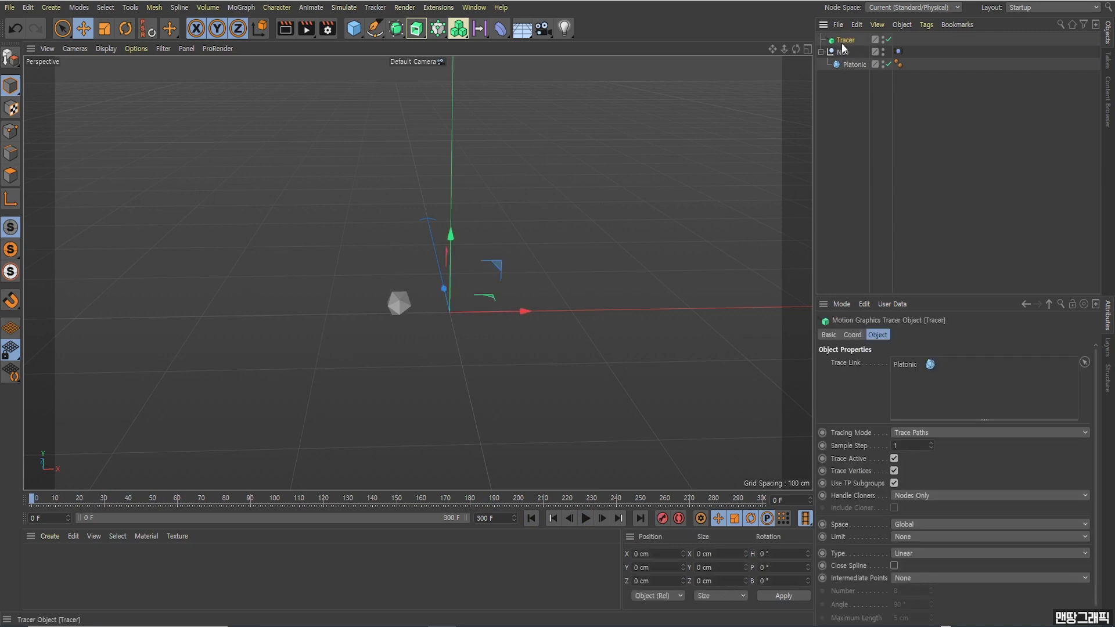
pyautogui.press('Delete')
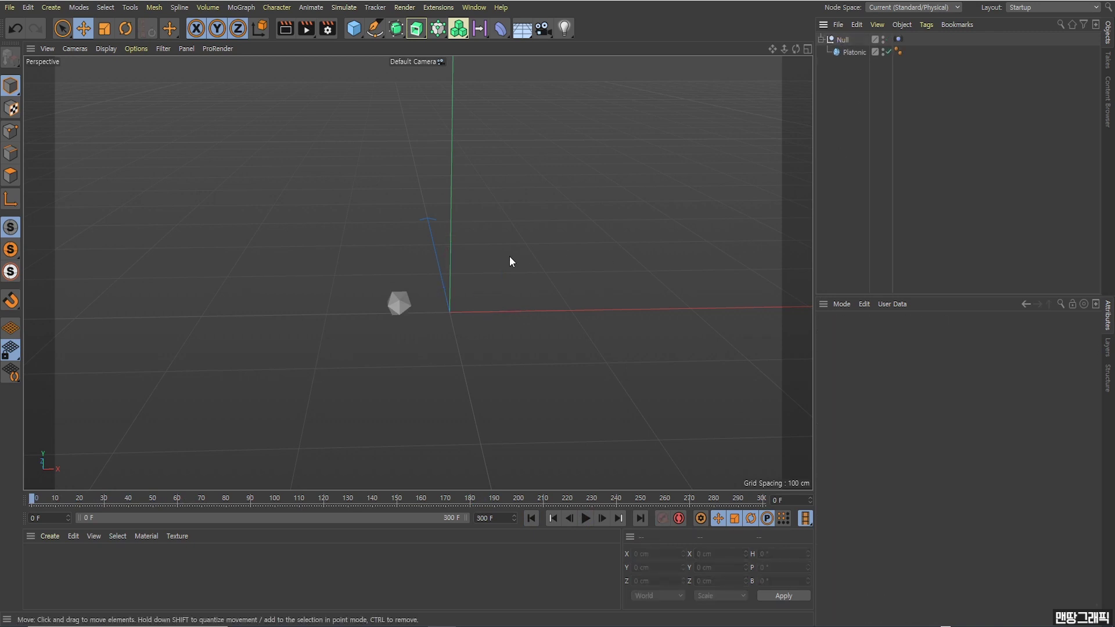
# Add a MoGraph Tracer object and link the Platonic as its traced object
pyautogui.click(539, 500)
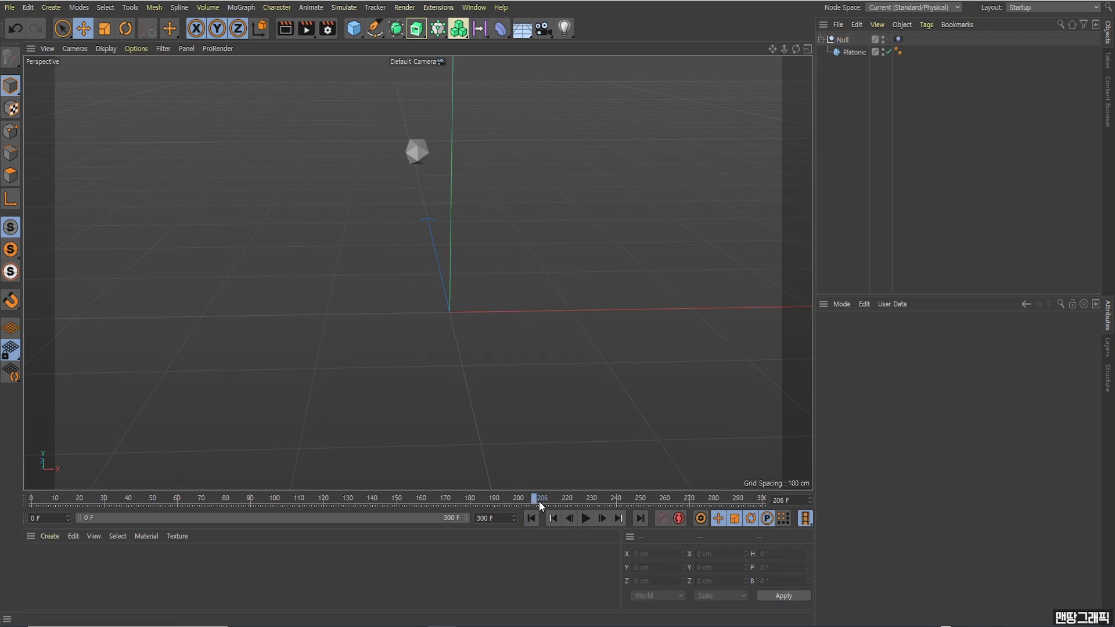
pyautogui.moveTo(531, 501); pyautogui.dragTo(506, 500)
pyautogui.click(241, 7)
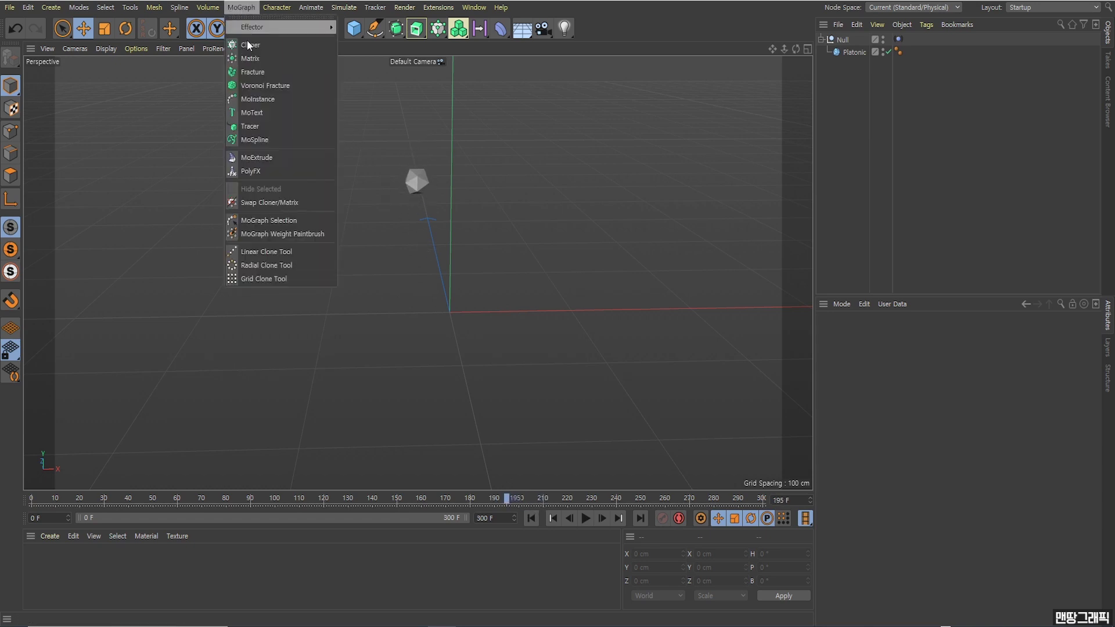
pyautogui.click(248, 127)
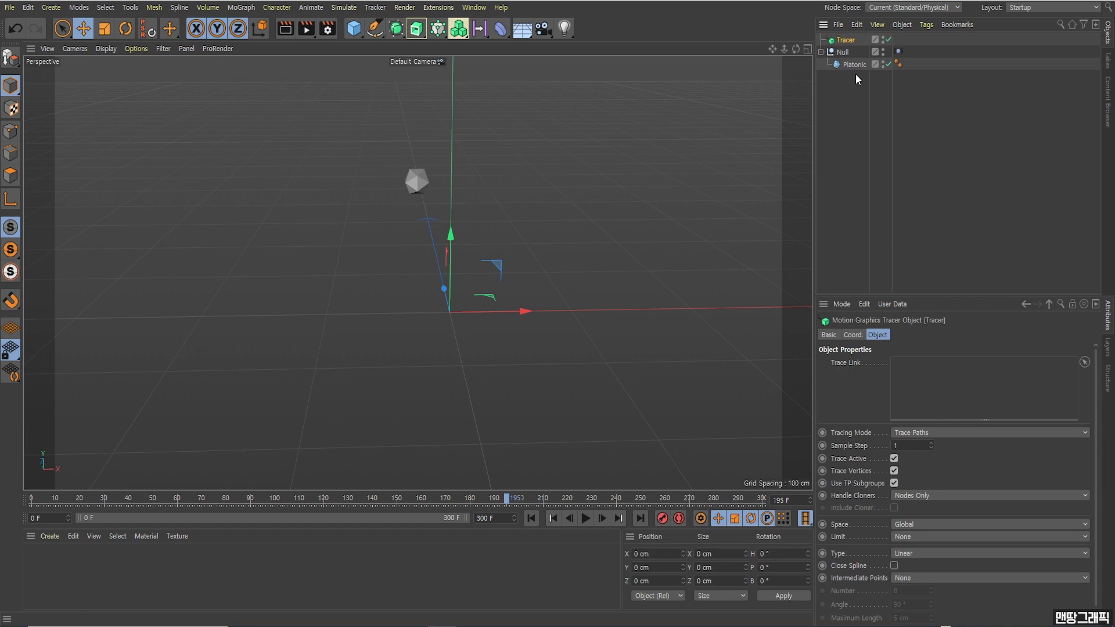
pyautogui.moveTo(856, 67)
pyautogui.mouseDown()
pyautogui.moveTo(955, 347)
pyautogui.moveTo(948, 375)
pyautogui.mouseUp()
pyautogui.click(538, 518)
# Play the animation to draw the trace trails, pausing at frame 191
pyautogui.click(585, 518)
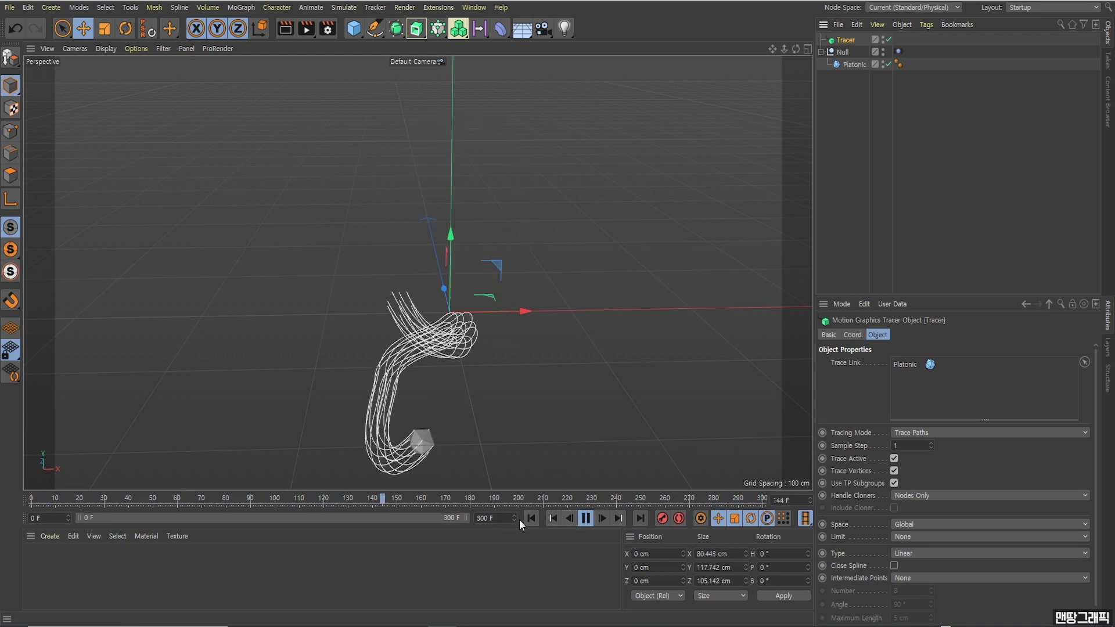
pyautogui.click(585, 518)
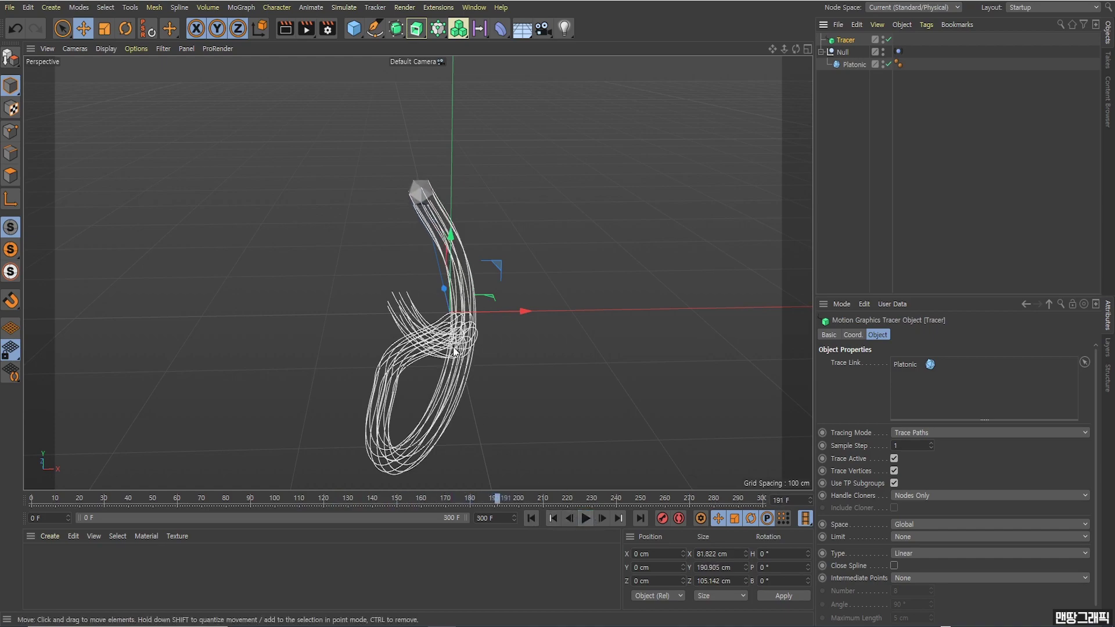
pyautogui.moveTo(511, 325)
pyautogui.keyDown('alt'); pyautogui.mouseDown()
pyautogui.moveTo(505, 273)
pyautogui.moveTo(488, 305)
pyautogui.moveTo(309, 270)
pyautogui.moveTo(412, 278)
pyautogui.mouseUp(); pyautogui.keyUp('alt')
pyautogui.scroll(5, 488, 305)
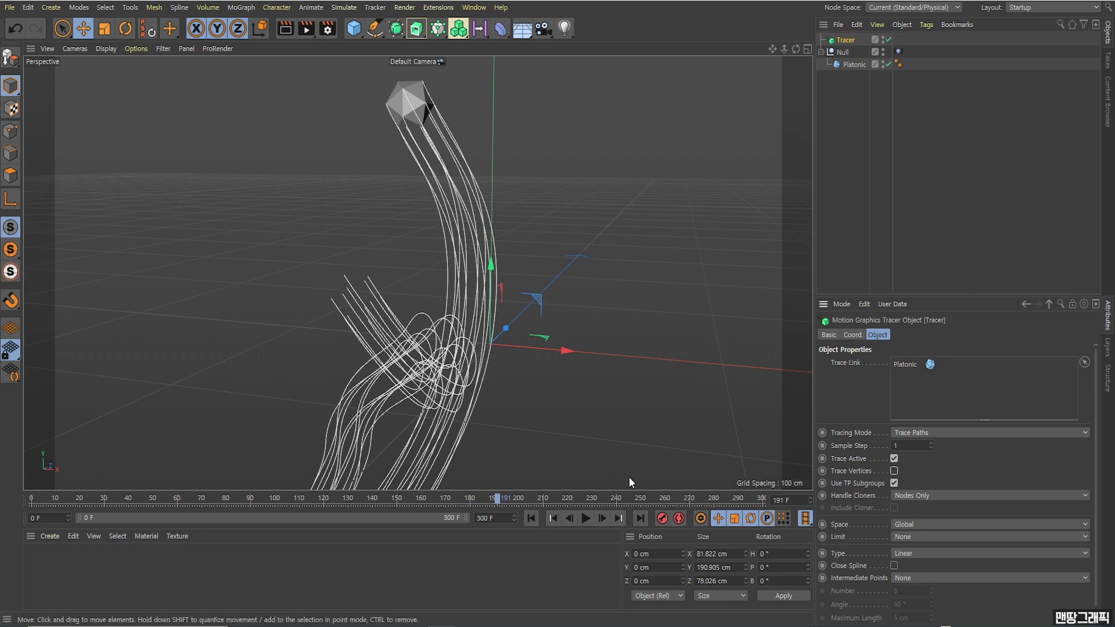
# Replay the animation from the start and stop at frame 212
pyautogui.click(535, 519)
pyautogui.click(586, 519)
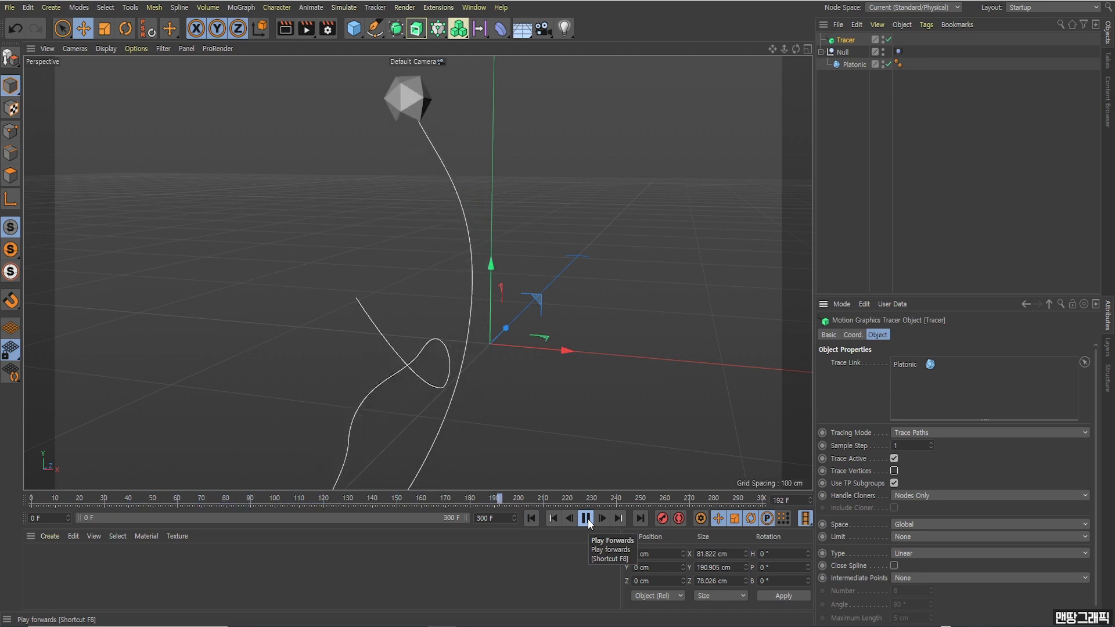
pyautogui.click(588, 518)
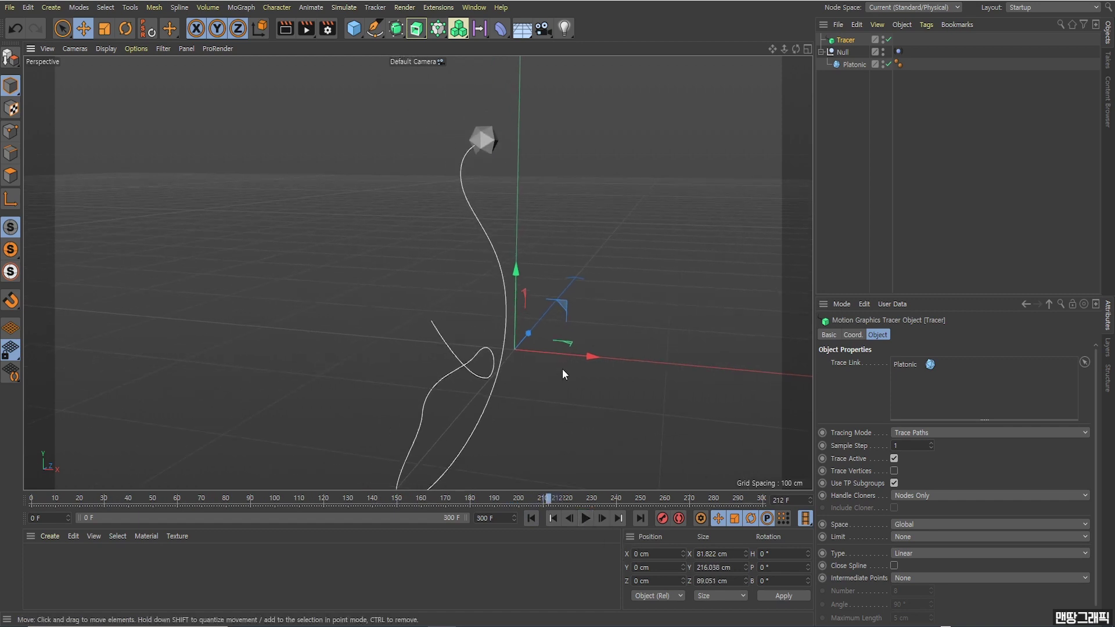
pyautogui.moveTo(562, 369)
pyautogui.keyDown('alt'); pyautogui.mouseDown()
pyautogui.moveTo(583, 357)
pyautogui.moveTo(560, 337)
pyautogui.mouseUp(); pyautogui.keyUp('alt')
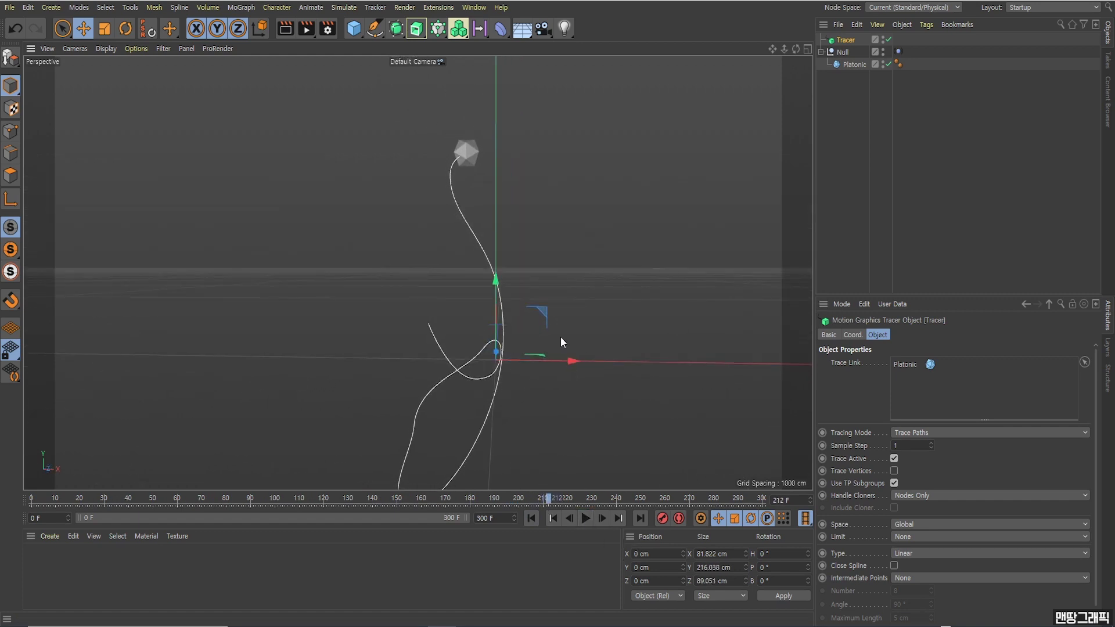
# Add a Sweep object and place the Tracer inside it
pyautogui.click(415, 29)
pyautogui.click(459, 108)
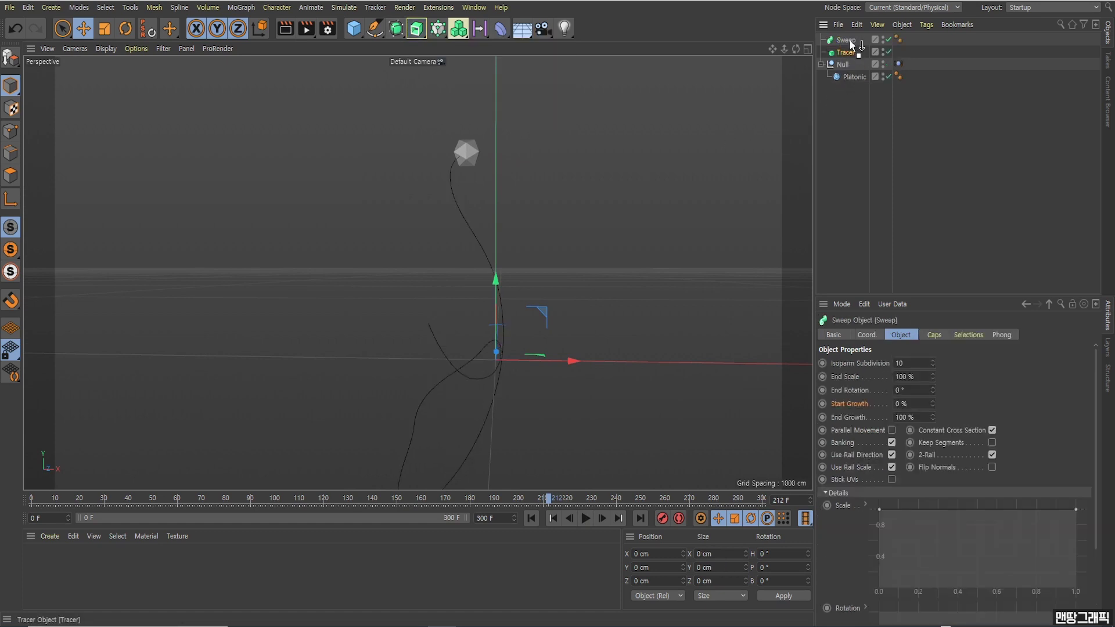
pyautogui.moveTo(852, 44); pyautogui.dragTo(852, 41)
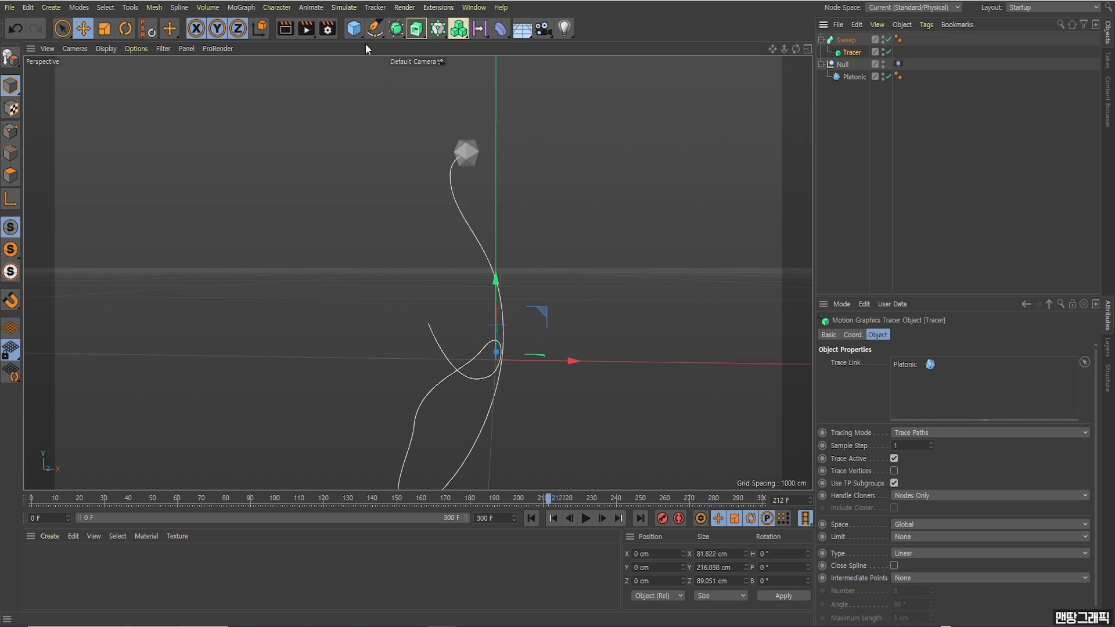
pyautogui.click(375, 28)
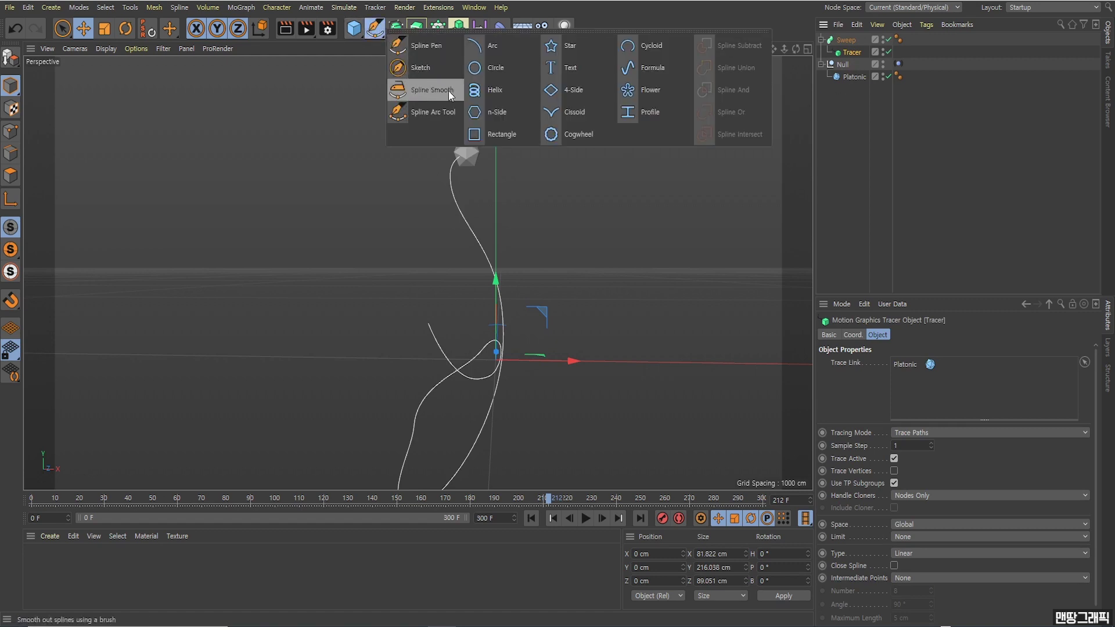
pyautogui.click(506, 69)
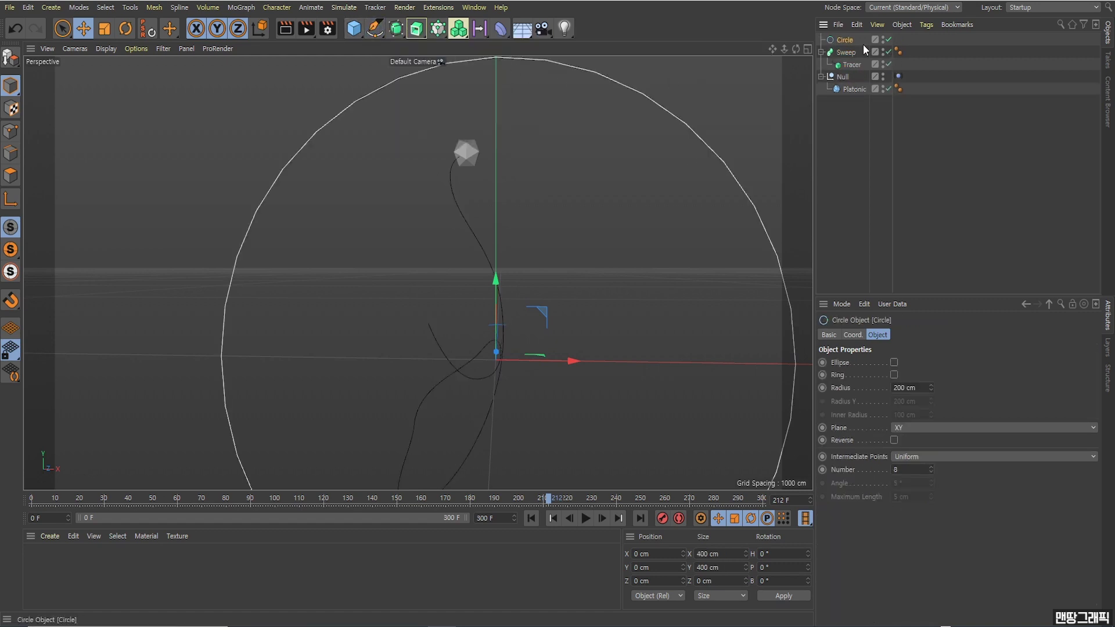
pyautogui.moveTo(848, 54); pyautogui.dragTo(848, 54)
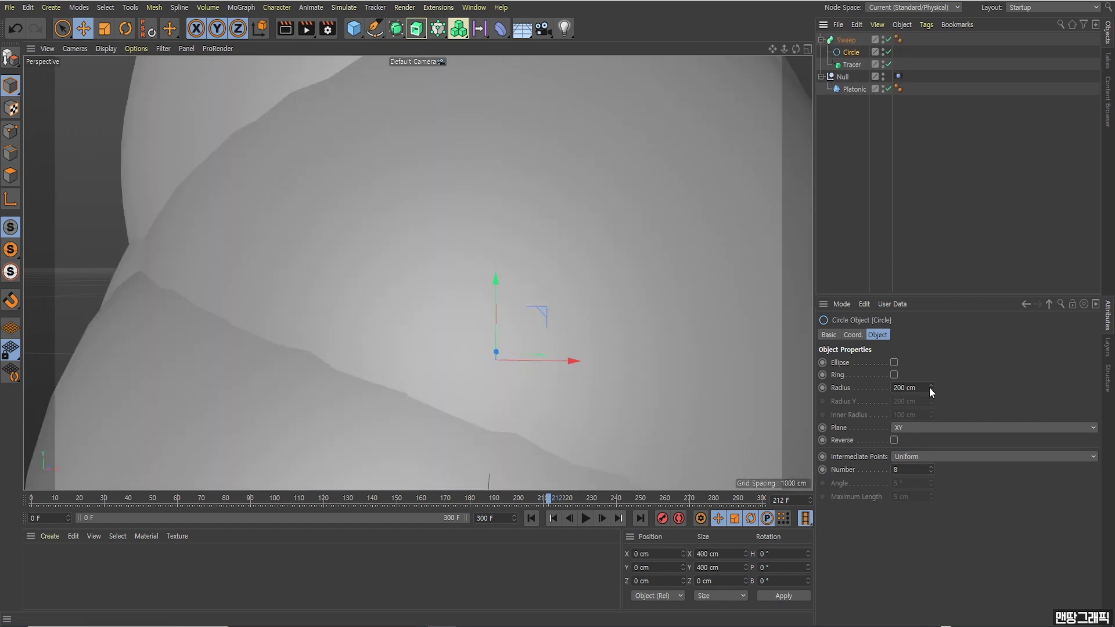
pyautogui.moveTo(931, 388); pyautogui.dragTo(931, 442)
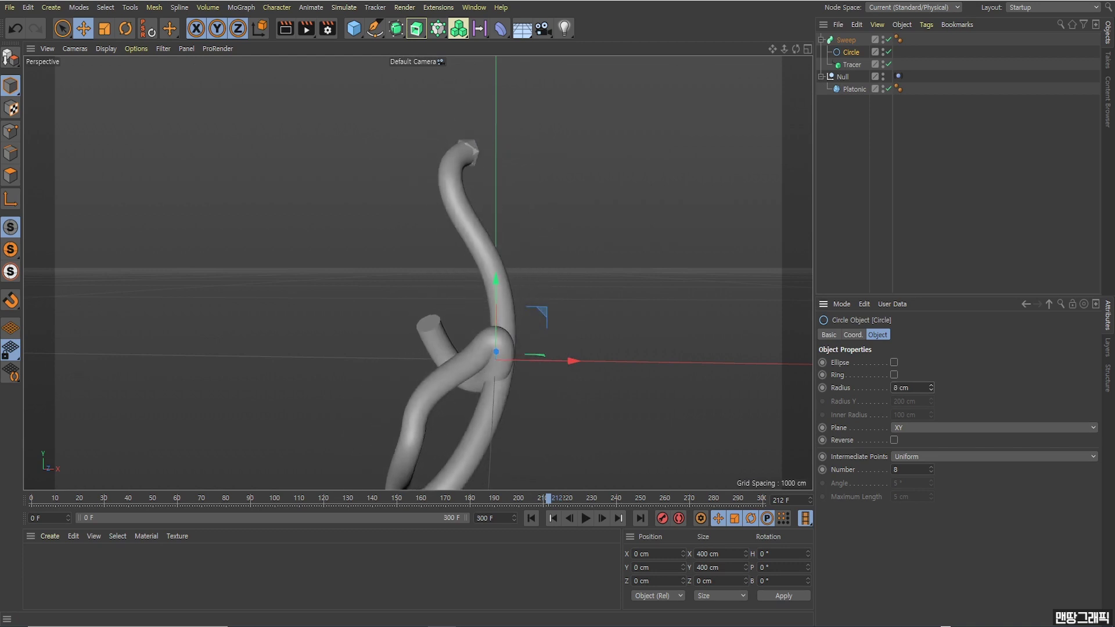
pyautogui.moveTo(931, 387); pyautogui.dragTo(931, 407)
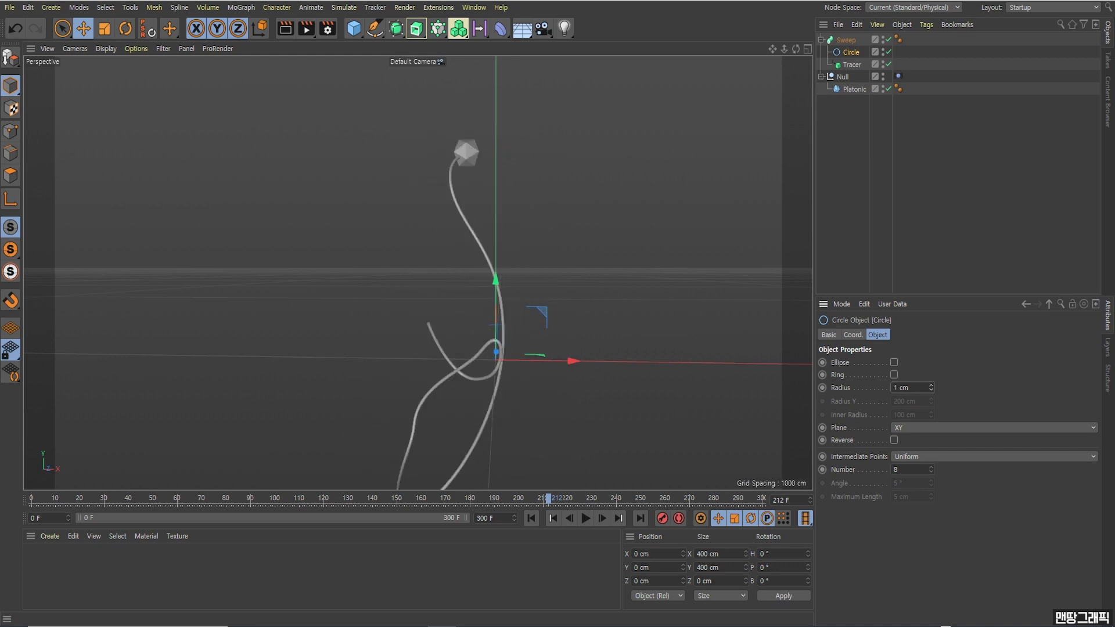
pyautogui.click(532, 519)
pyautogui.click(585, 518)
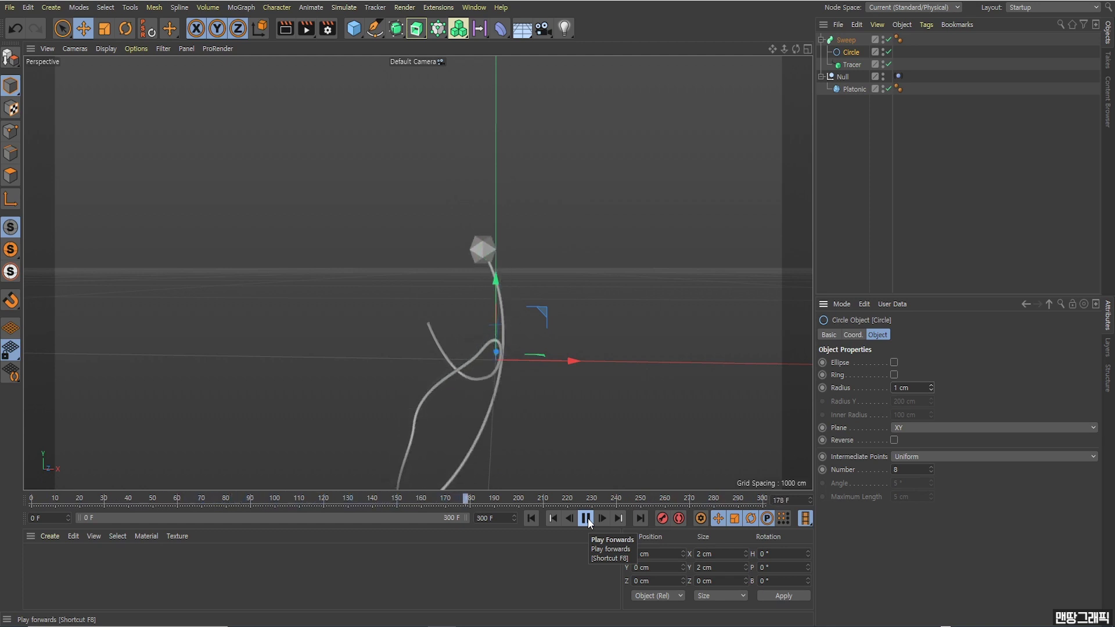
# Drag the Sweep's Scale curve start point to 0 so the tube tapers, then test-play it
pyautogui.click(587, 518)
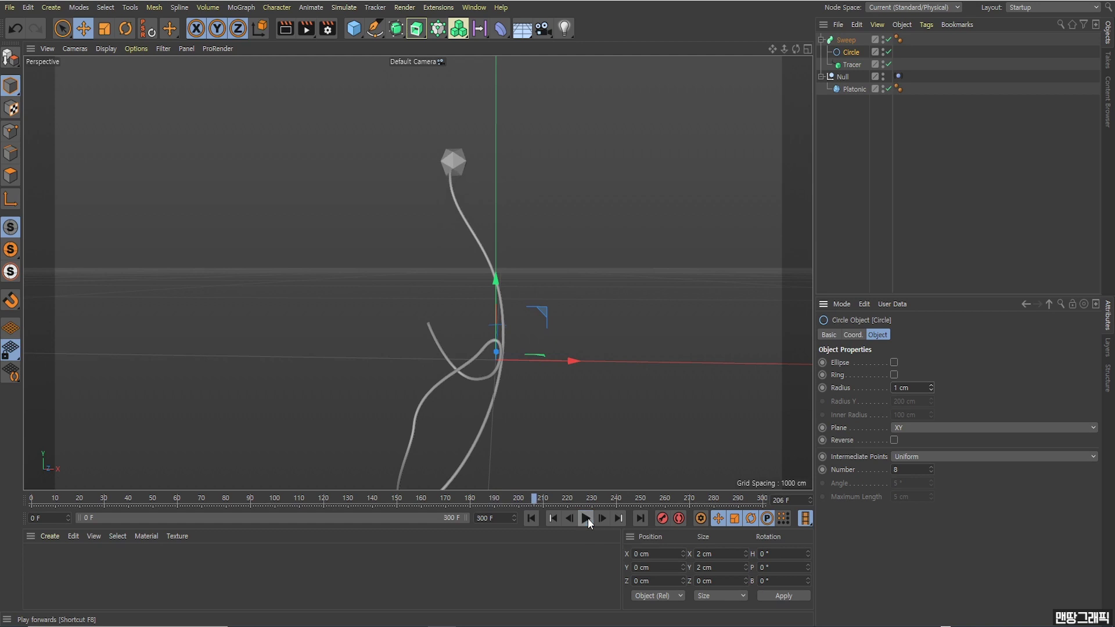
pyautogui.click(850, 40)
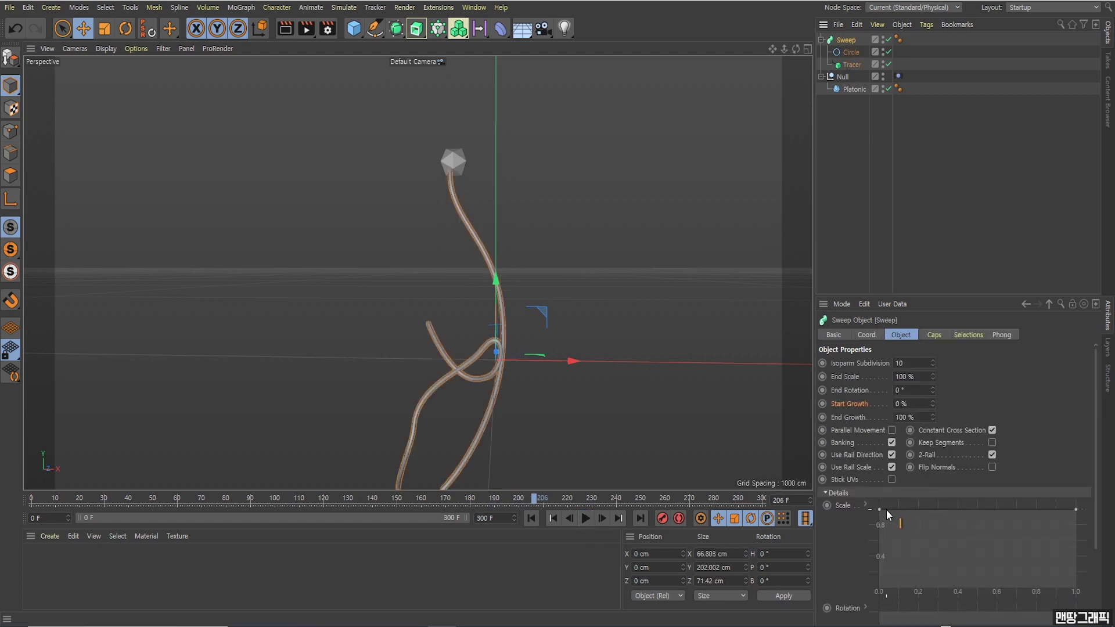
pyautogui.moveTo(880, 510); pyautogui.dragTo(879, 589)
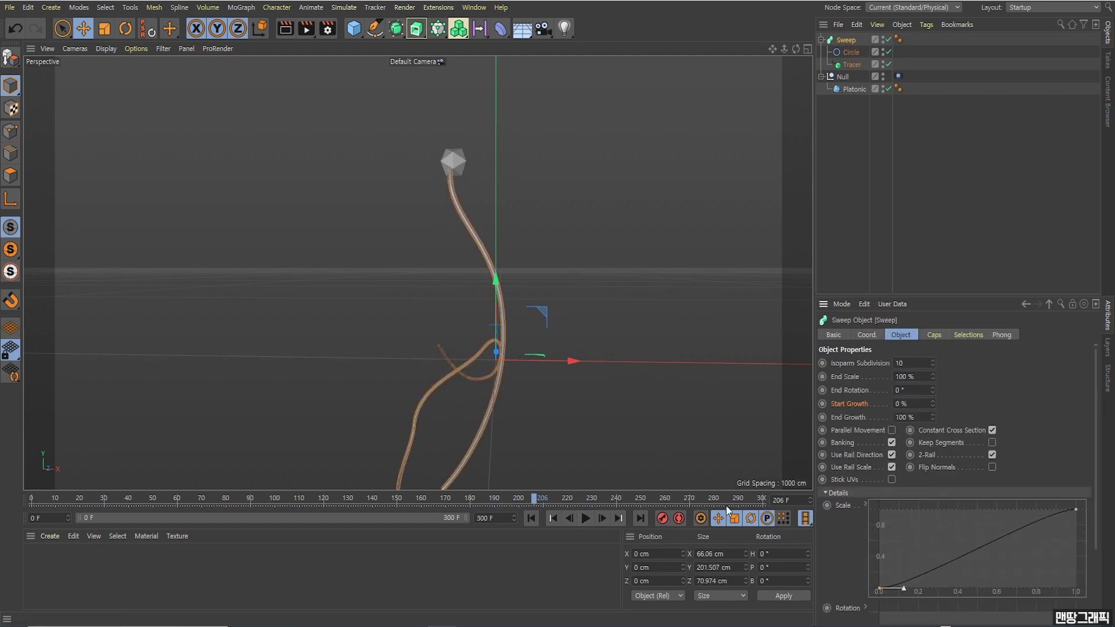
pyautogui.click(591, 518)
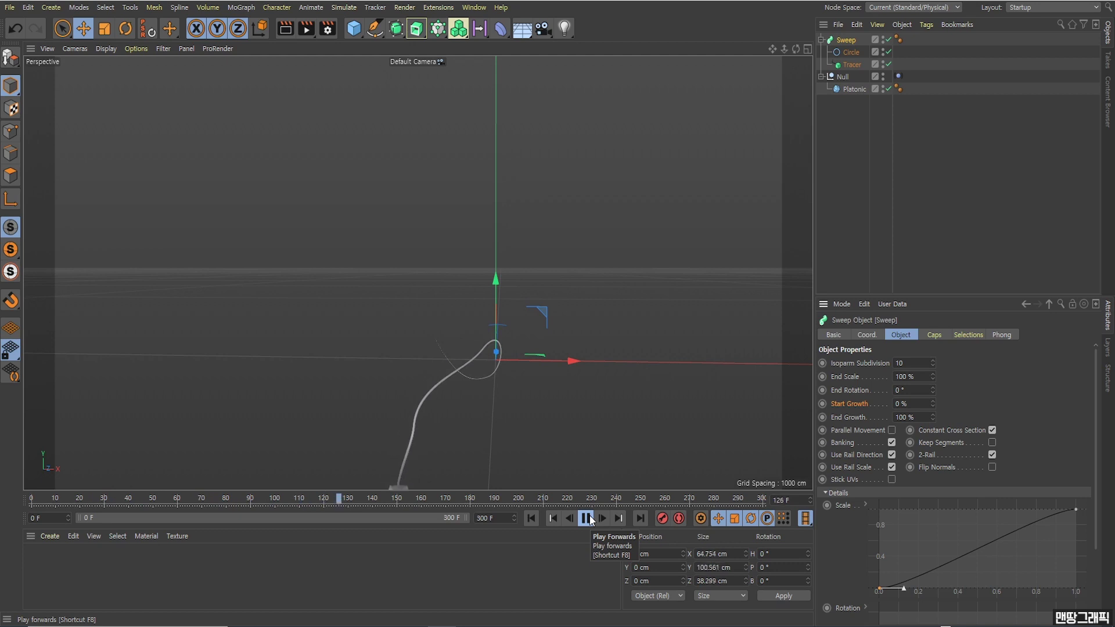
pyautogui.click(589, 517)
# Replay the tapered tube from frame 0 while orbiting, then show the Null's Vibrate tag settings
pyautogui.moveTo(661, 281)
pyautogui.keyDown('alt'); pyautogui.mouseDown()
pyautogui.moveTo(663, 208)
pyautogui.moveTo(520, 414)
pyautogui.moveTo(714, 121)
pyautogui.mouseUp(); pyautogui.keyUp('alt')
pyautogui.click(531, 518)
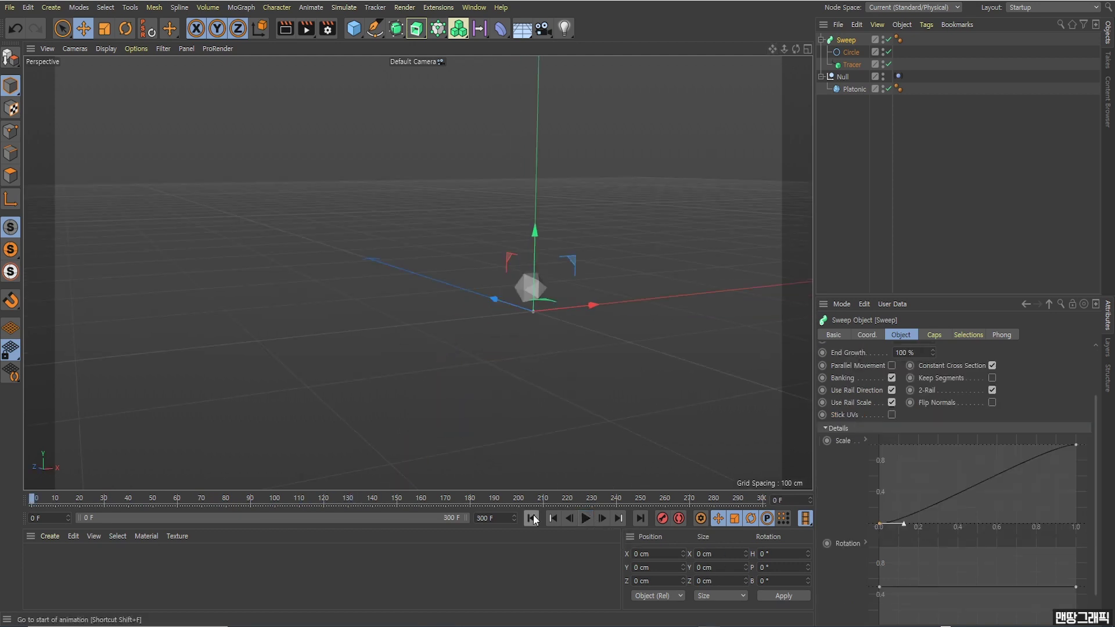
pyautogui.click(586, 517)
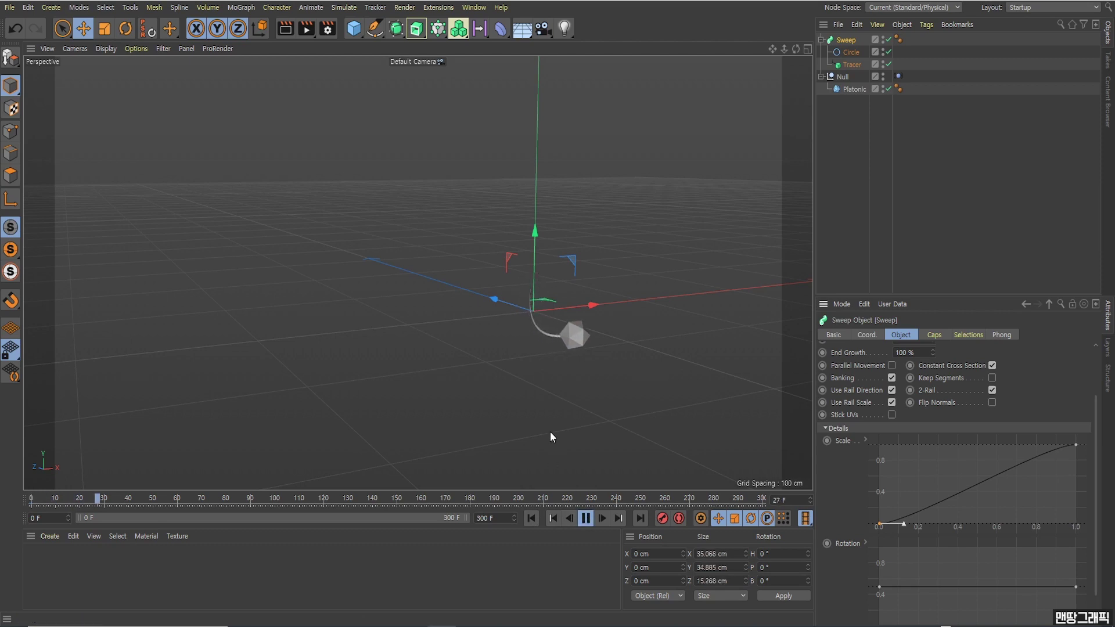
pyautogui.keyDown('alt'); pyautogui.moveTo(549, 431); pyautogui.dragTo(560, 392); pyautogui.keyUp('alt')
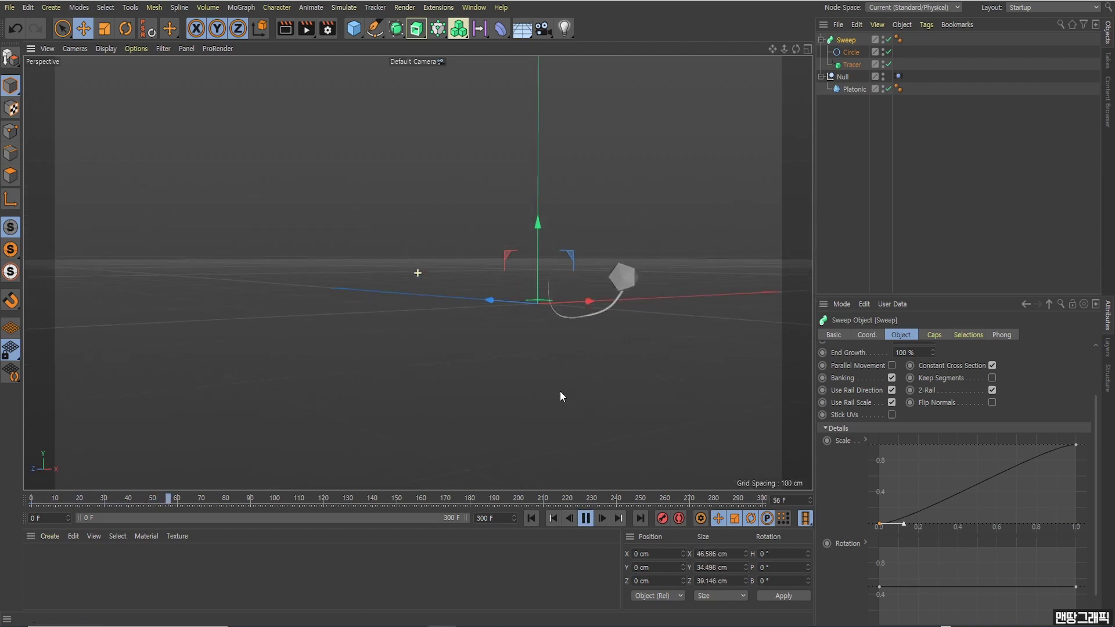
pyautogui.click(594, 519)
pyautogui.keyDown('alt'); pyautogui.moveTo(601, 365); pyautogui.dragTo(598, 378); pyautogui.keyUp('alt')
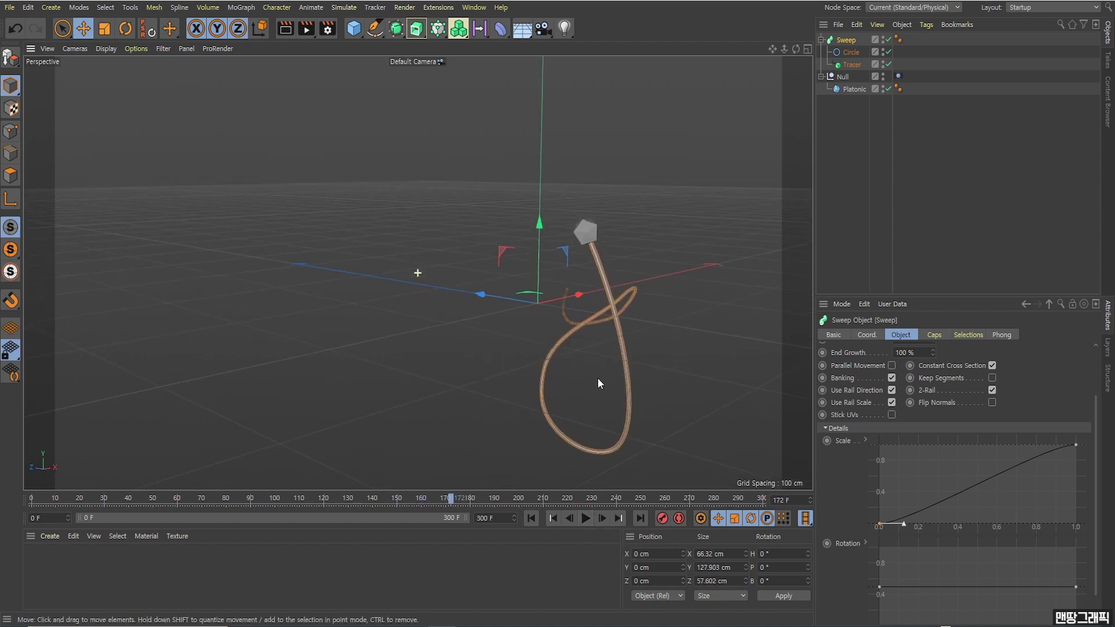
pyautogui.click(899, 76)
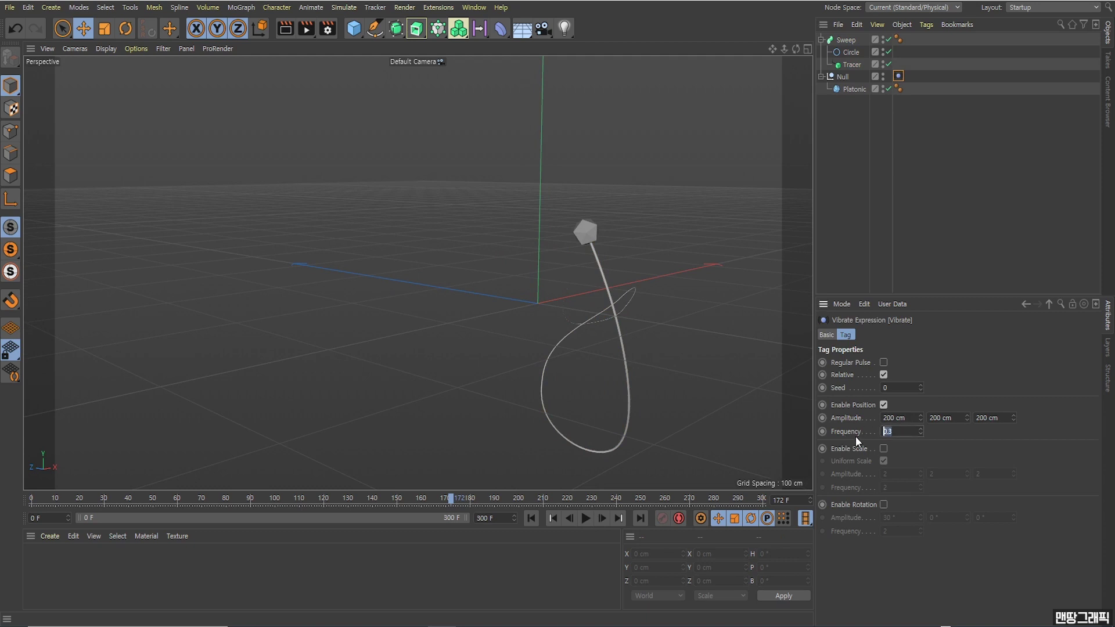
pyautogui.write('0.7')
# Replay the animation with the 0.7 Vibrate frequency, stopping at frame 93
pyautogui.click(531, 518)
pyautogui.click(586, 519)
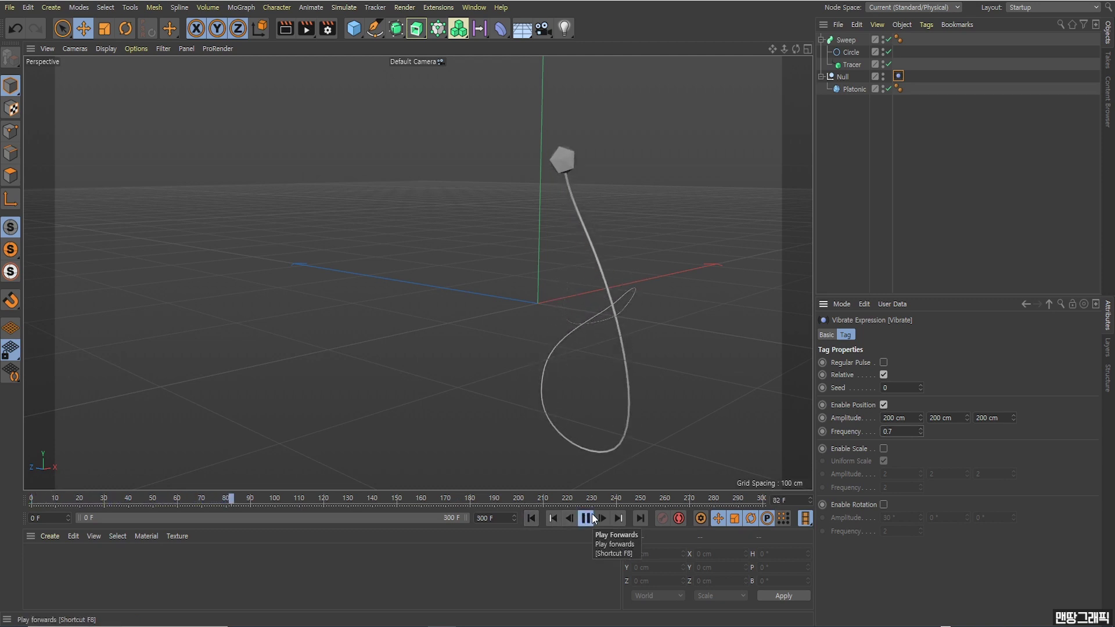
pyautogui.click(591, 518)
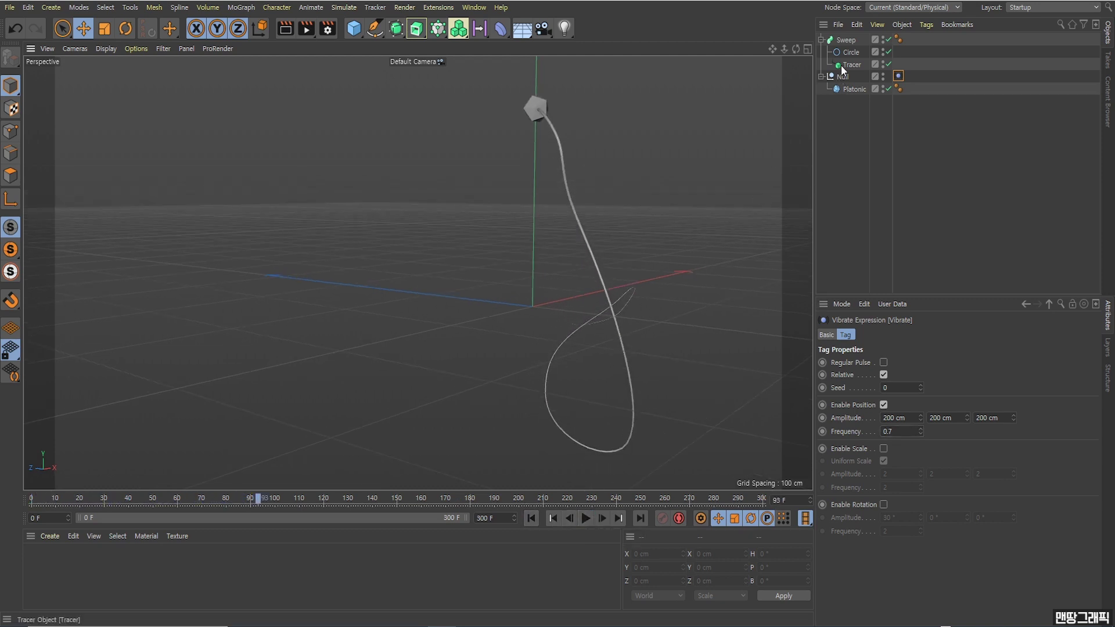
# Shift the Sweep's Scale curve start right to about 0.45 and replay the shorter tube
pyautogui.click(847, 40)
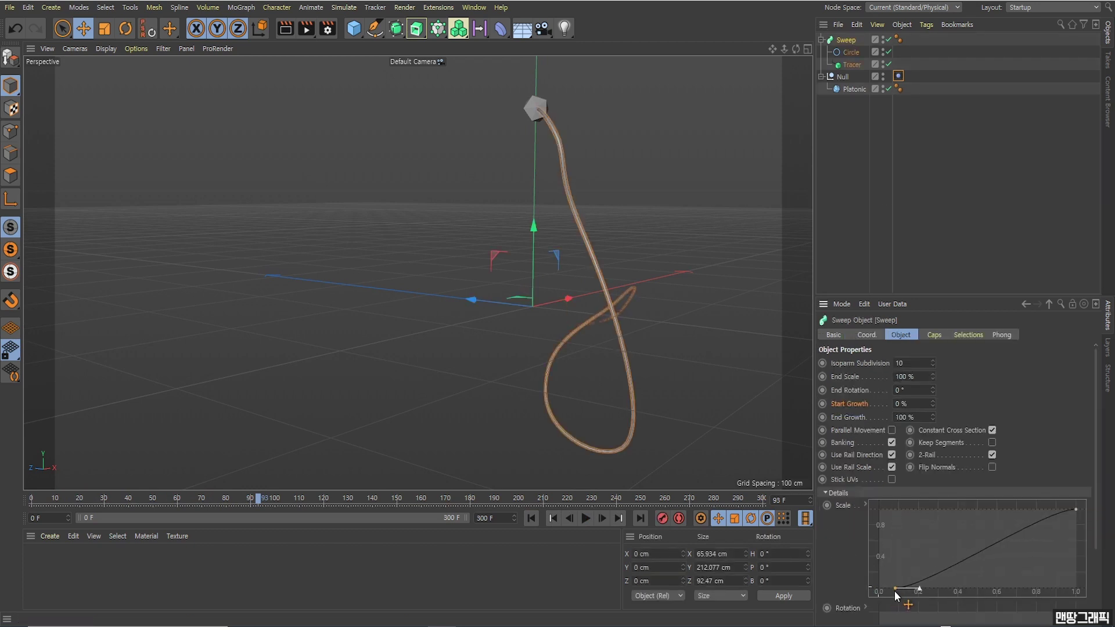
pyautogui.moveTo(894, 590); pyautogui.dragTo(929, 595)
pyautogui.moveTo(945, 597); pyautogui.dragTo(967, 596)
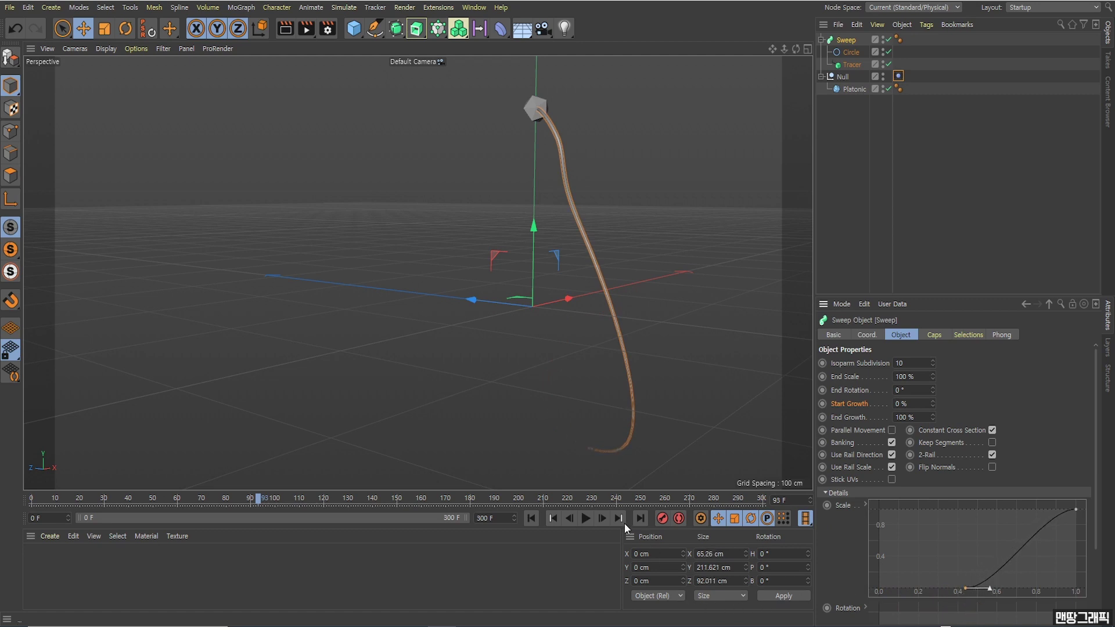
pyautogui.click(531, 518)
pyautogui.click(586, 518)
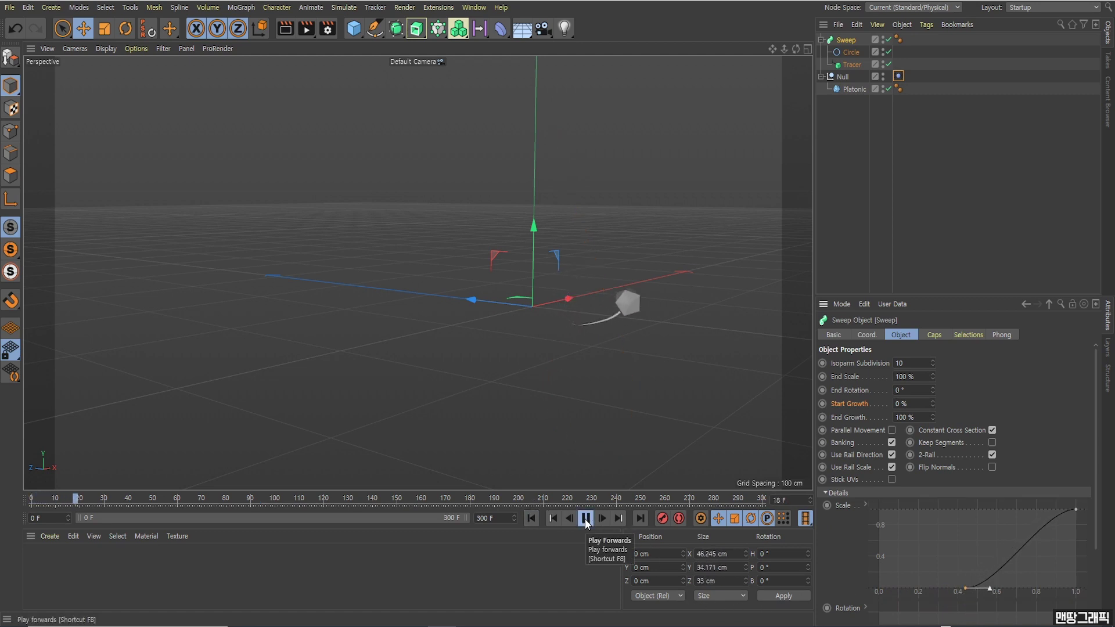
# Stop playback and set the Circle profile's Radius to 3 cm
pyautogui.press('F8')
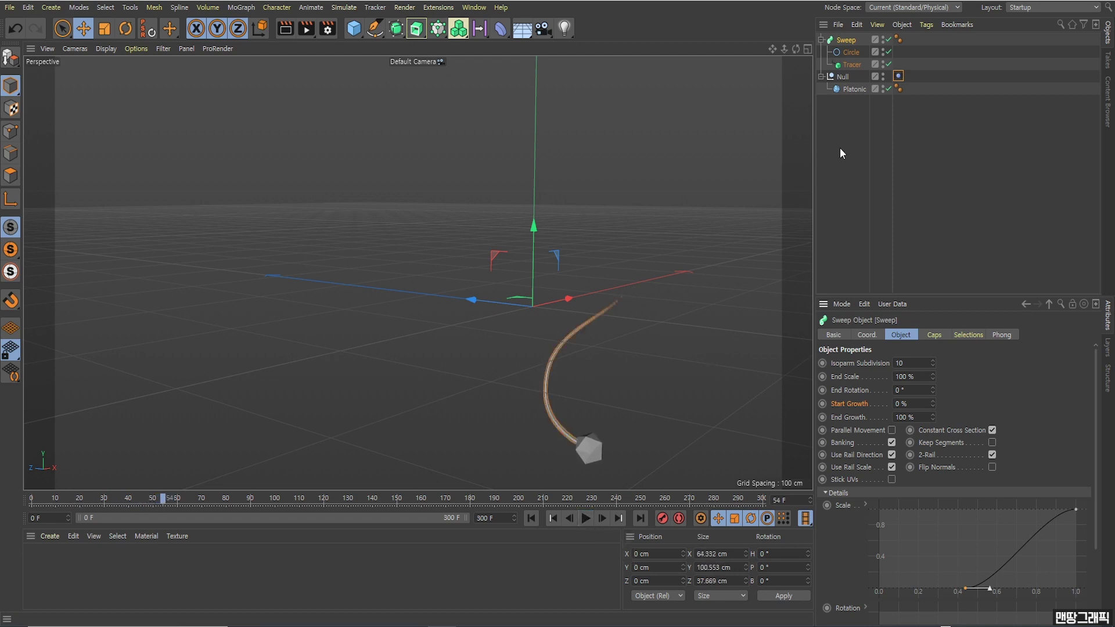
pyautogui.click(852, 52)
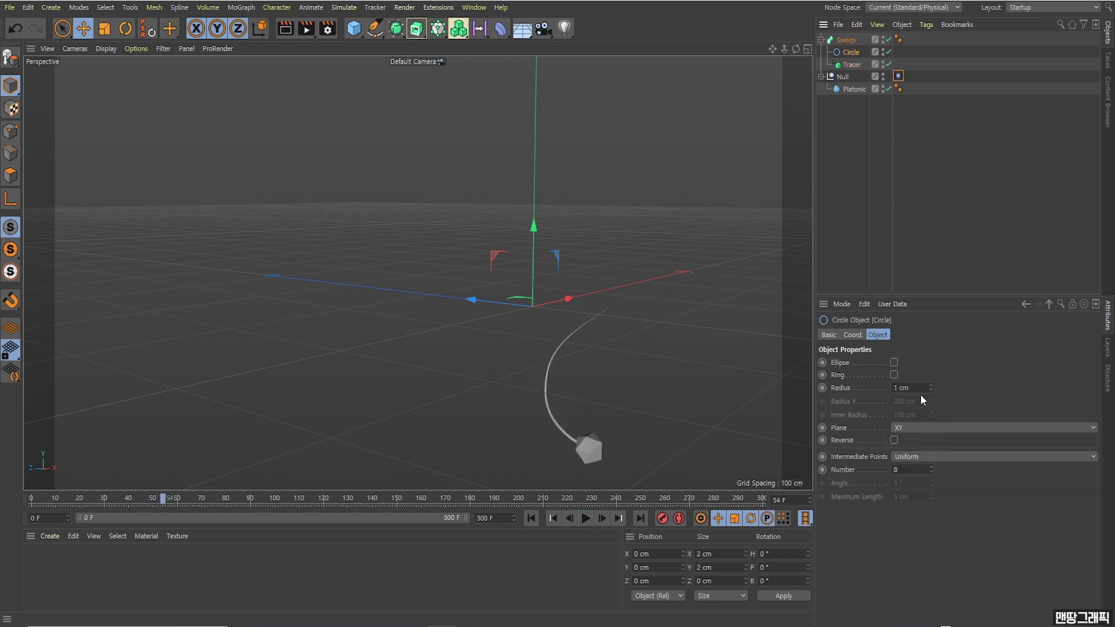
pyautogui.moveTo(930, 385); pyautogui.dragTo(931, 372)
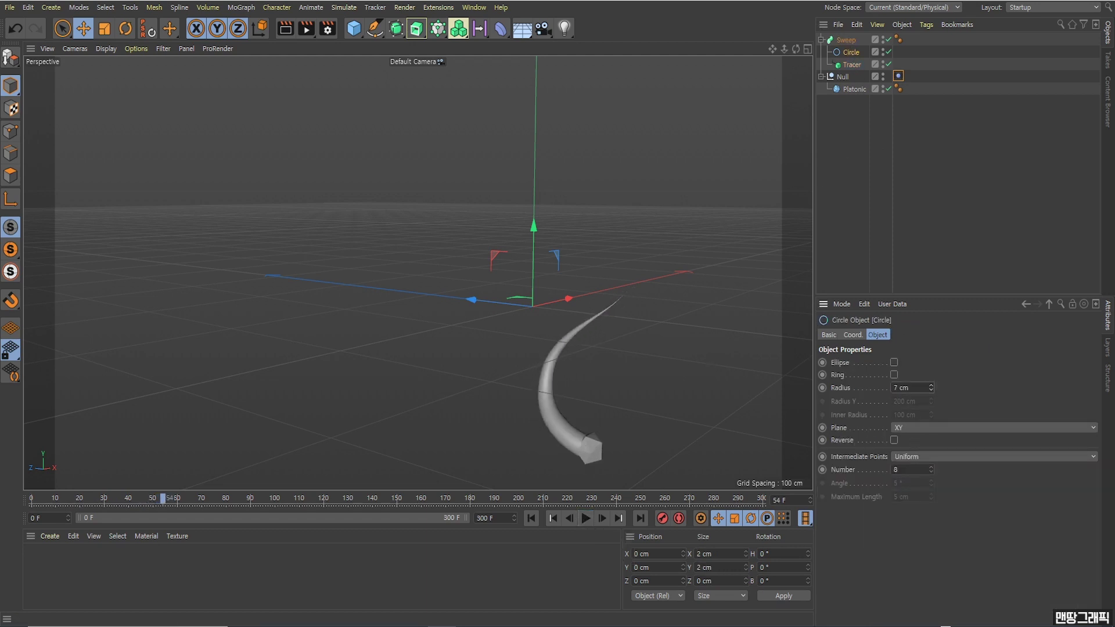
pyautogui.write('3')
pyautogui.press('Return')
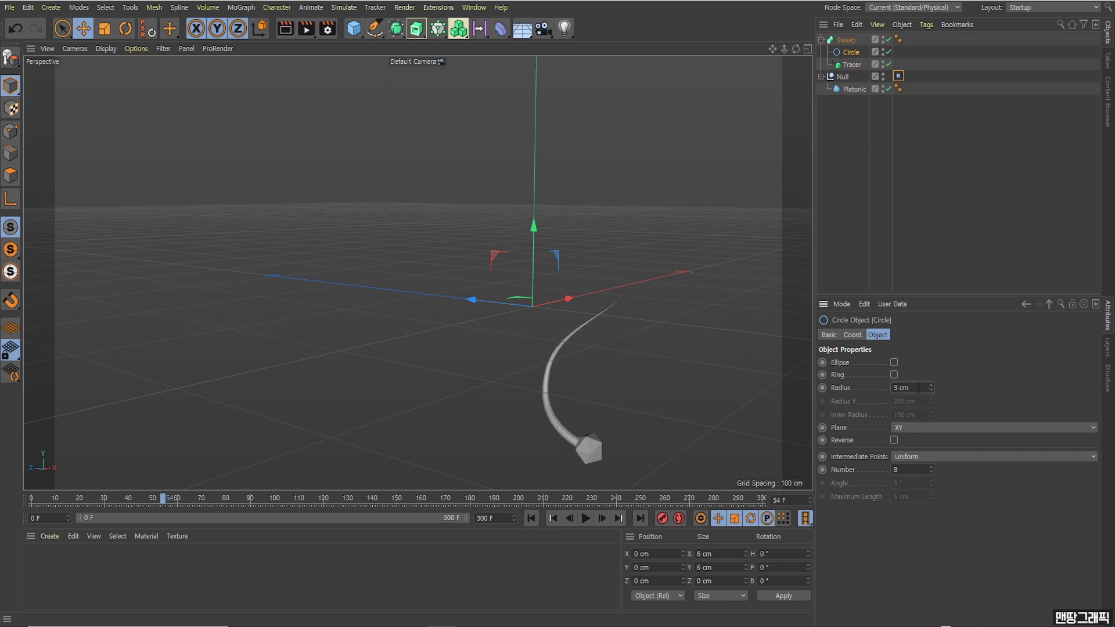
# Play the tracer animation from frame 0 twice while orbiting, stopping at frame 135
pyautogui.click(532, 518)
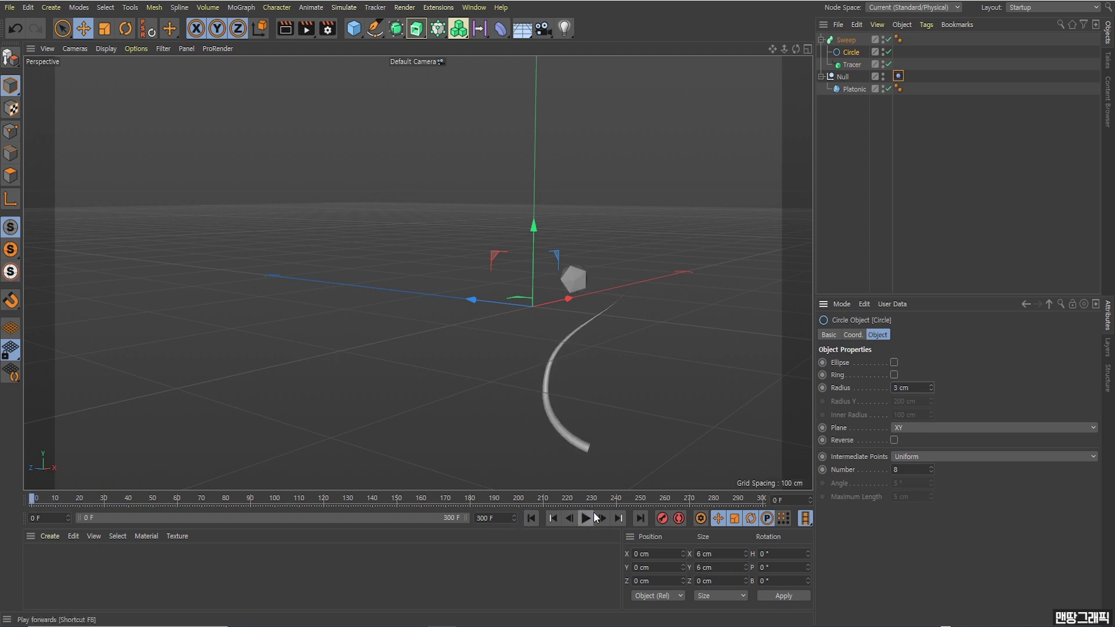
pyautogui.click(590, 518)
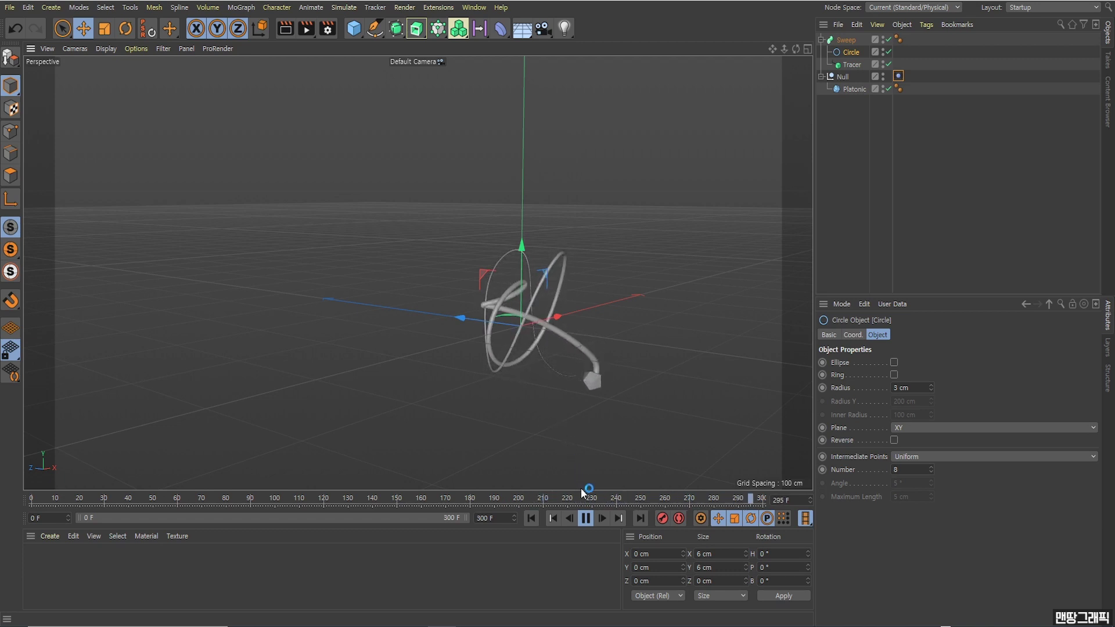
pyautogui.keyDown('alt'); pyautogui.moveTo(609, 357); pyautogui.dragTo(593, 343); pyautogui.keyUp('alt')
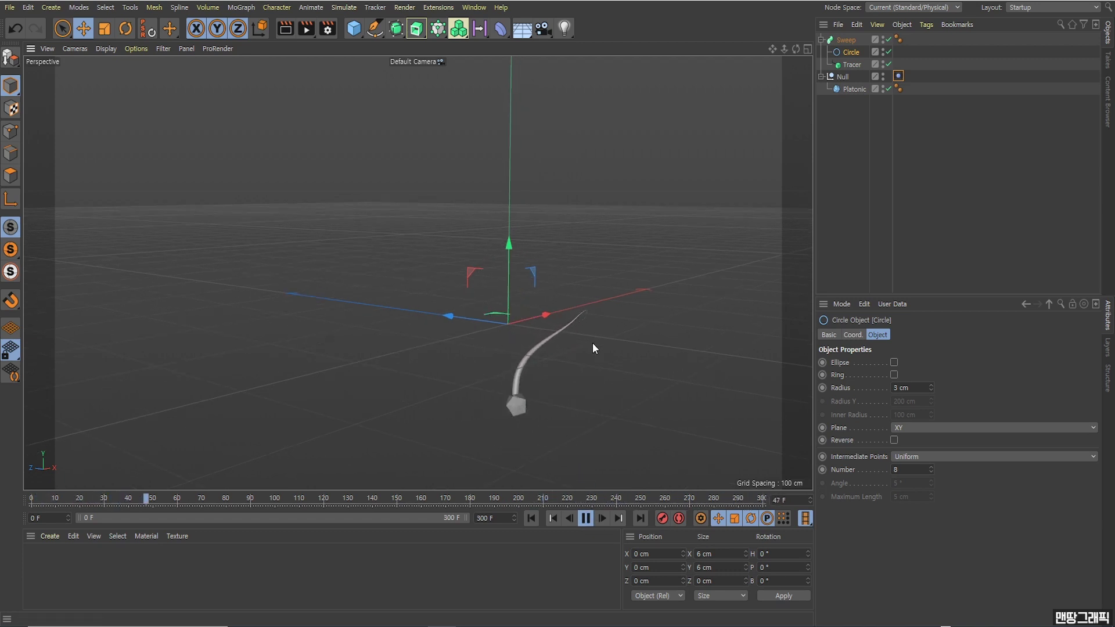
pyautogui.click(586, 519)
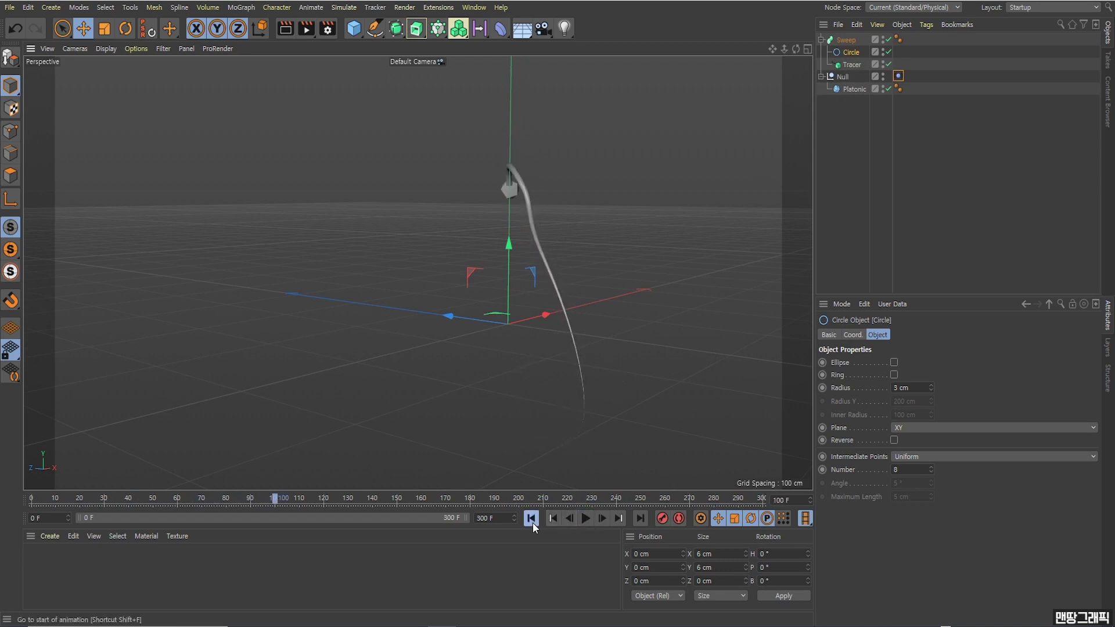
pyautogui.click(532, 519)
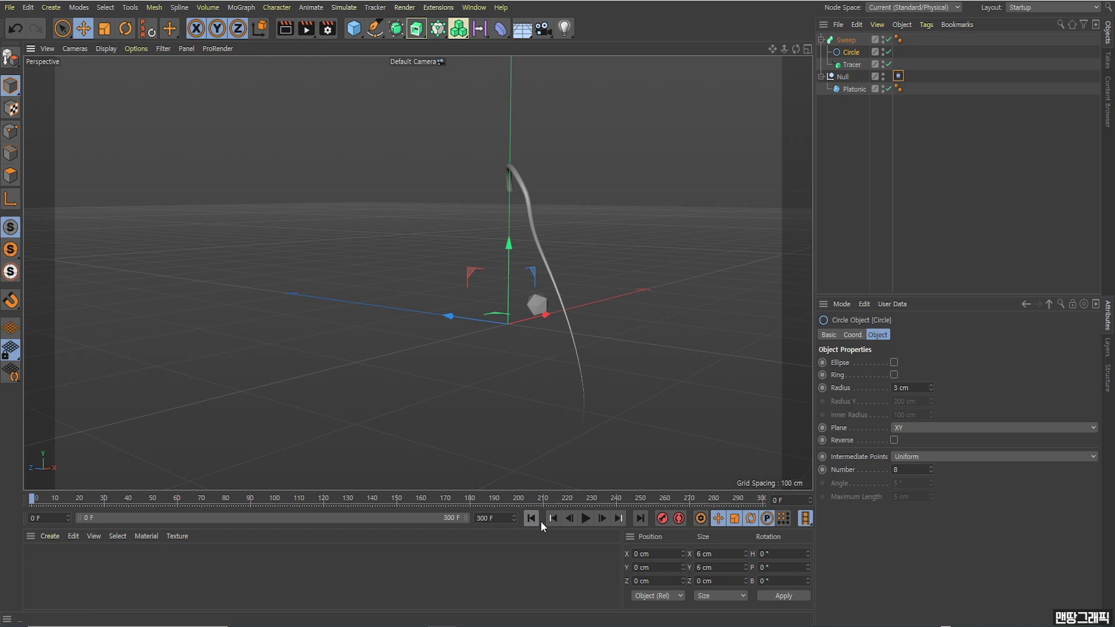
pyautogui.click(586, 518)
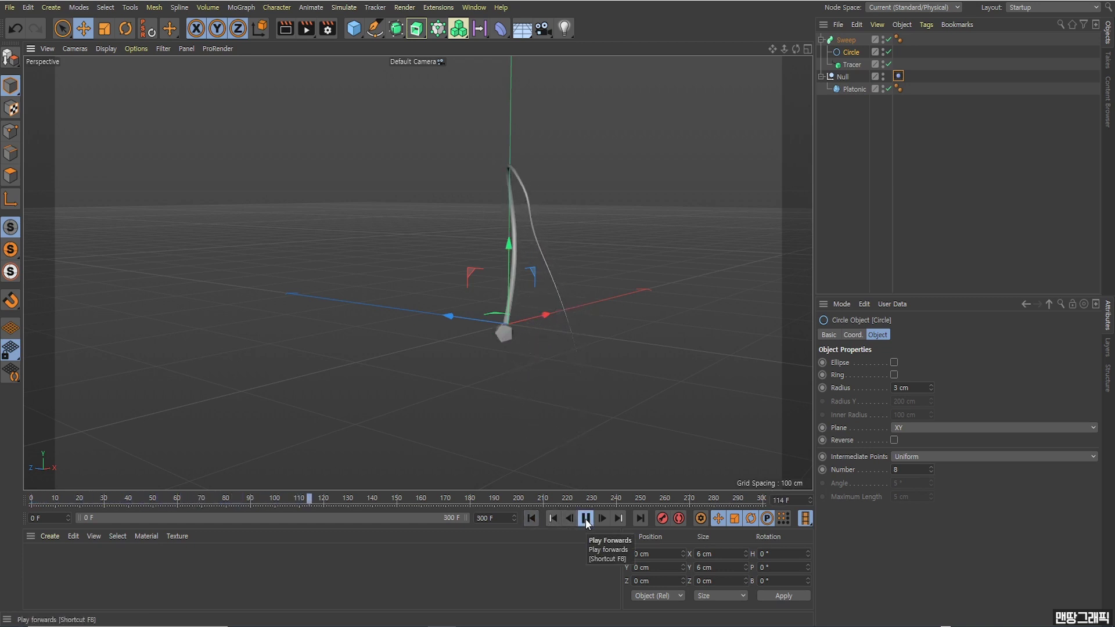
pyautogui.click(585, 519)
pyautogui.keyDown('alt'); pyautogui.moveTo(442, 342); pyautogui.dragTo(478, 340); pyautogui.keyUp('alt')
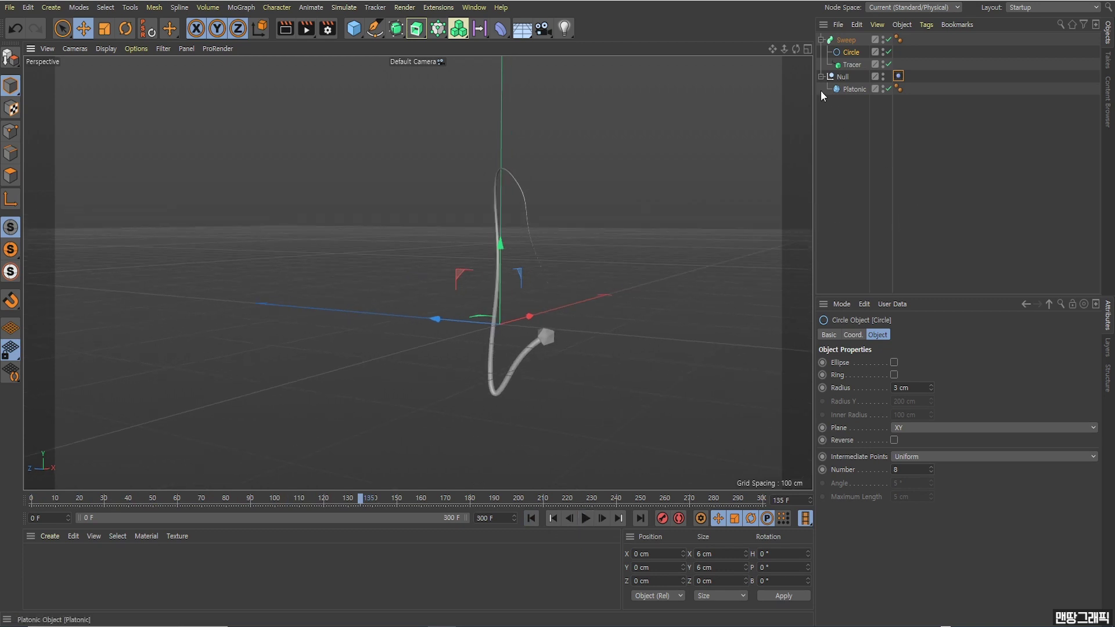
# Collapse the hierarchies and group Sweep and Null with Alt+G into a Null named 트레이서
pyautogui.click(819, 76)
pyautogui.click(861, 107)
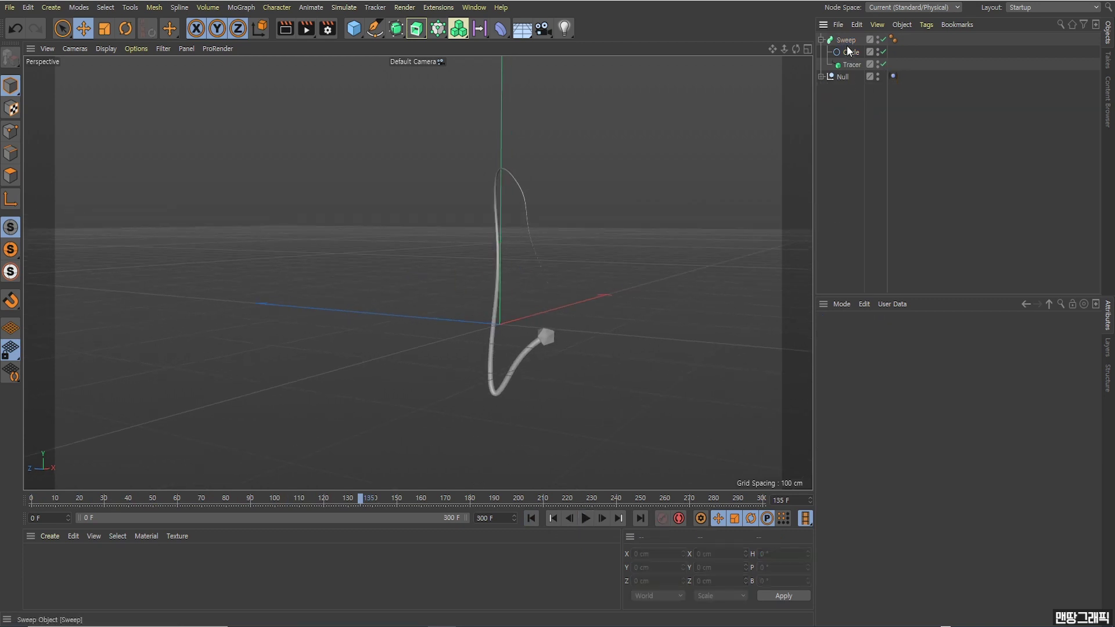
pyautogui.click(820, 39)
pyautogui.click(847, 41)
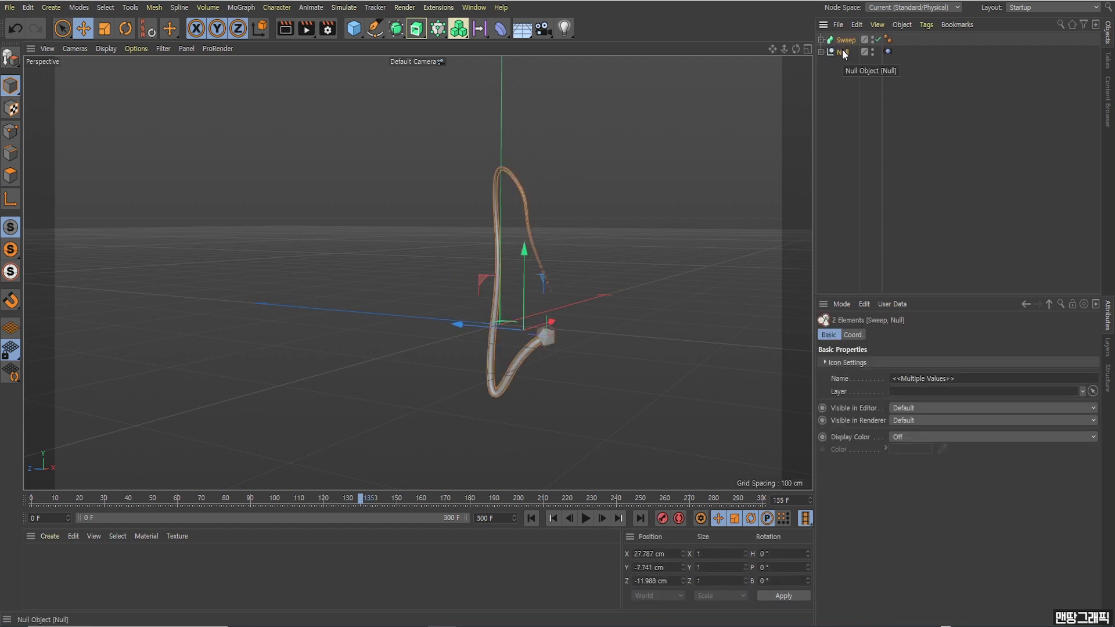
pyautogui.hotkey('alt', 'g')
pyautogui.write('트레이')
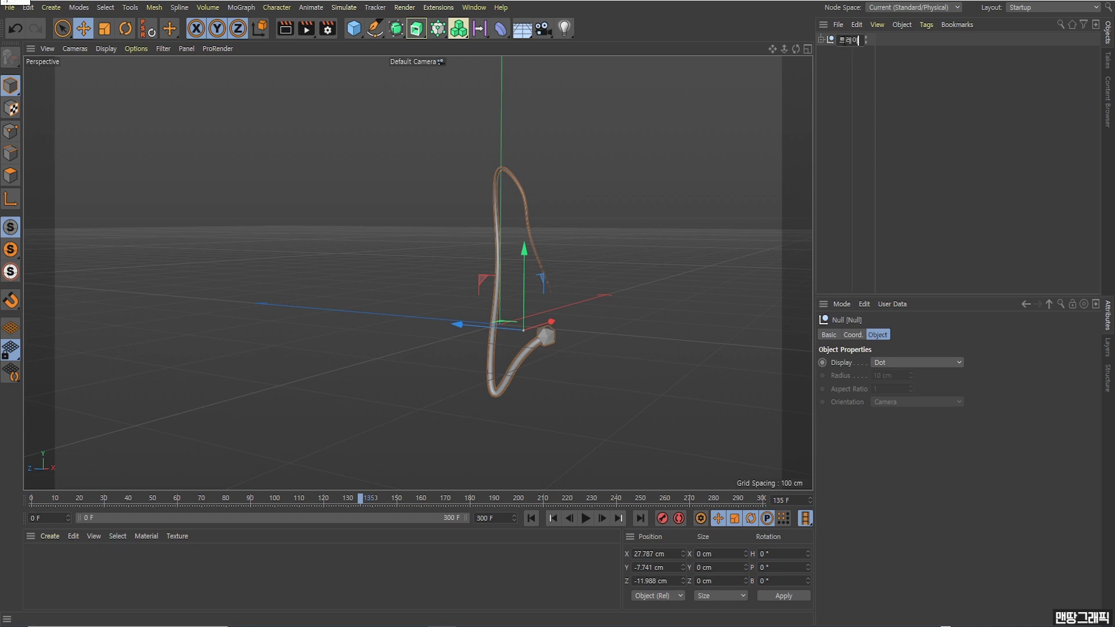
pyautogui.write('서')
pyautogui.press('Return')
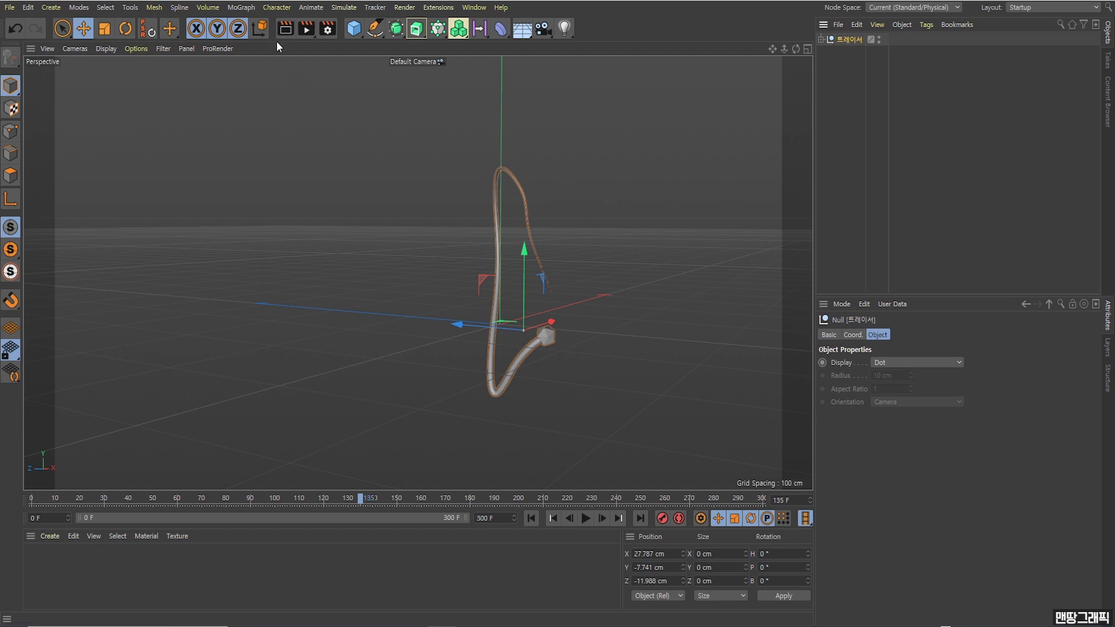
# Add a MoGraph Cloner and nest the 트레이서 group inside it
pyautogui.click(241, 8)
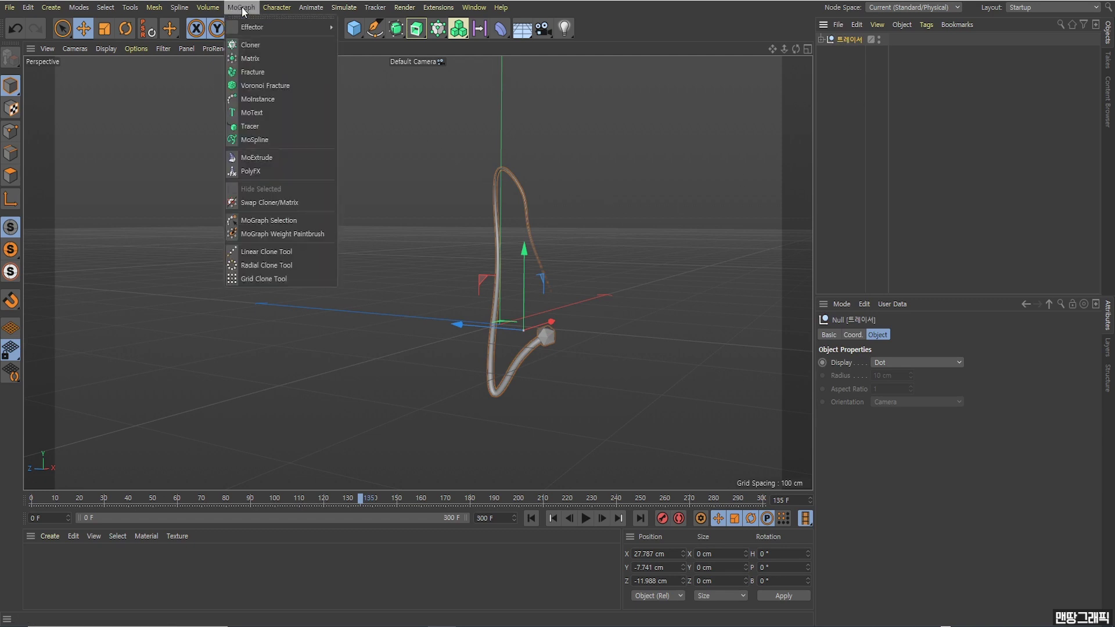
pyautogui.click(254, 45)
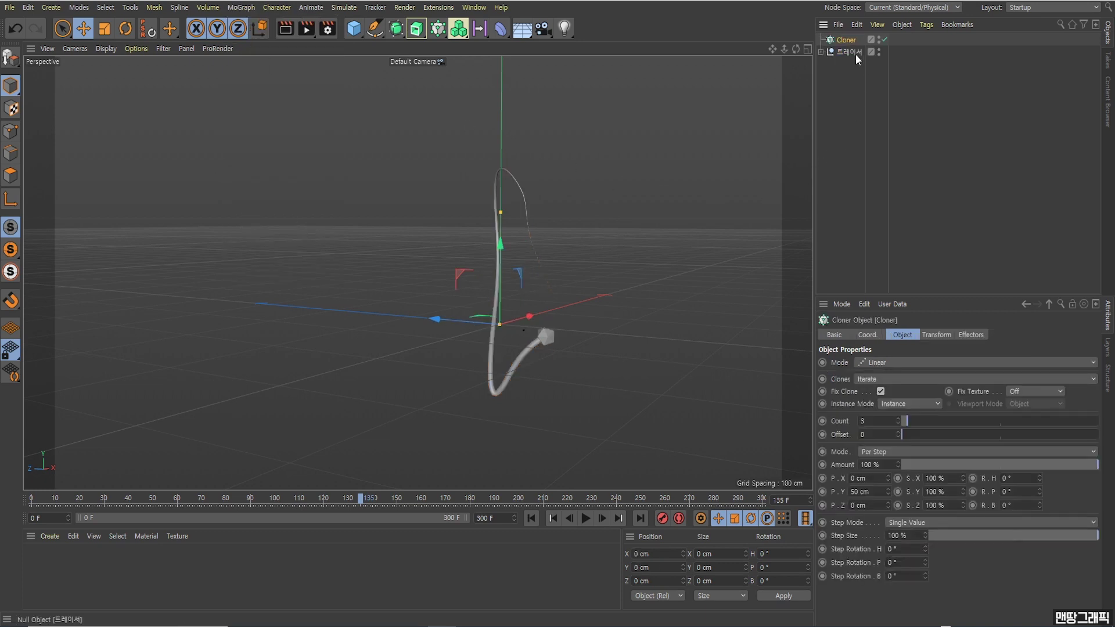
pyautogui.moveTo(856, 54); pyautogui.dragTo(847, 40)
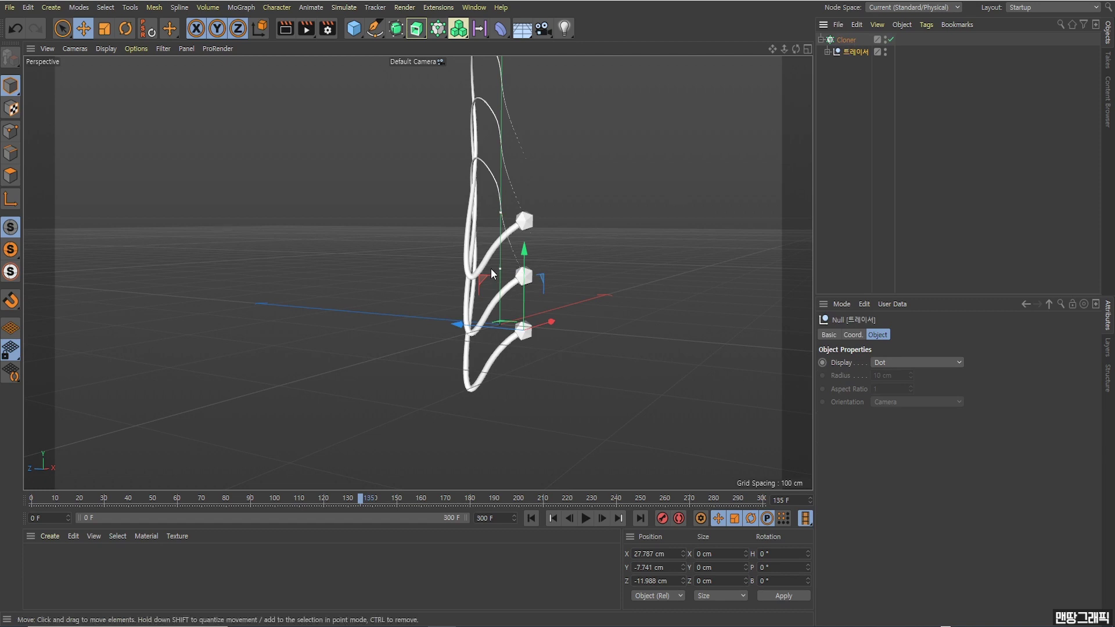
# Preview the three cloned tubes up to frame 154, then show the Cloner's Effectors tab
pyautogui.click(531, 519)
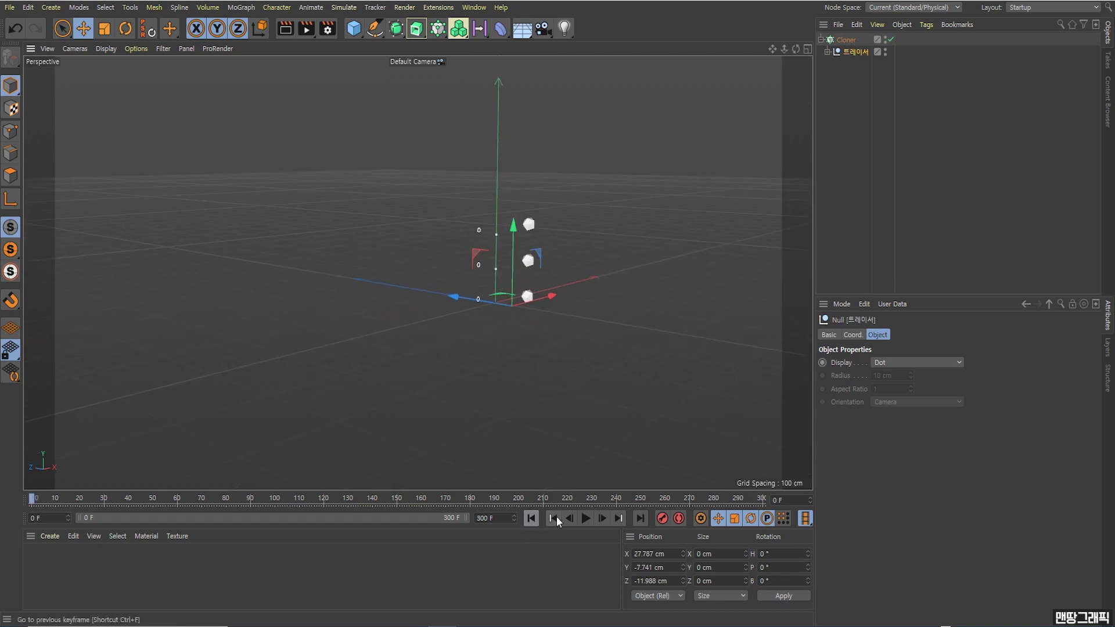
pyautogui.click(586, 518)
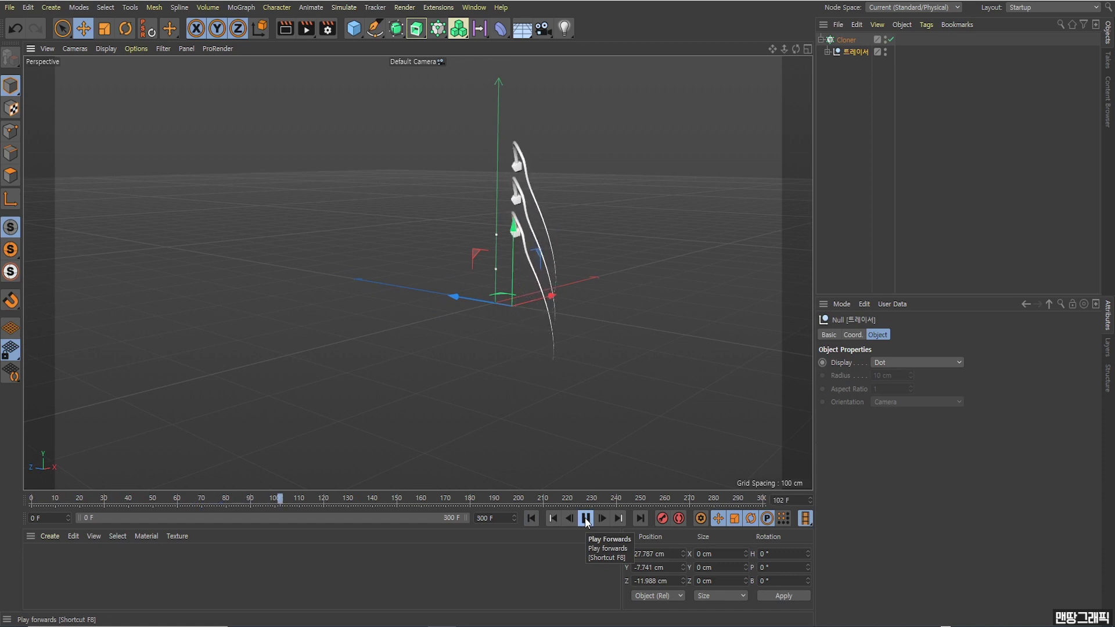
pyautogui.click(585, 519)
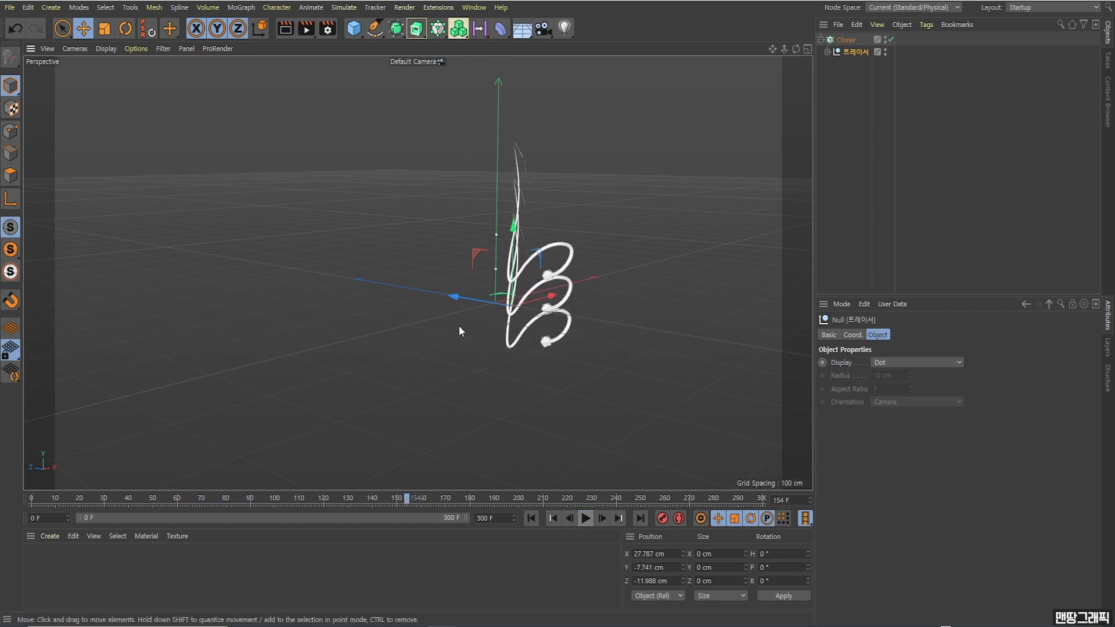
pyautogui.keyDown('alt'); pyautogui.moveTo(461, 309); pyautogui.dragTo(538, 326); pyautogui.keyUp('alt')
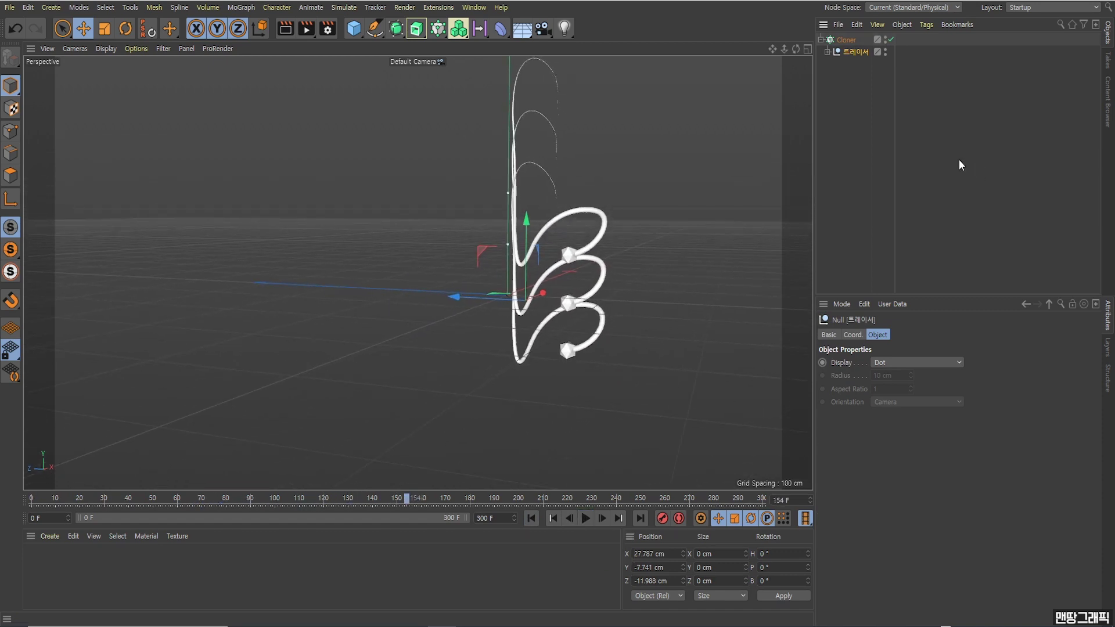
pyautogui.click(846, 40)
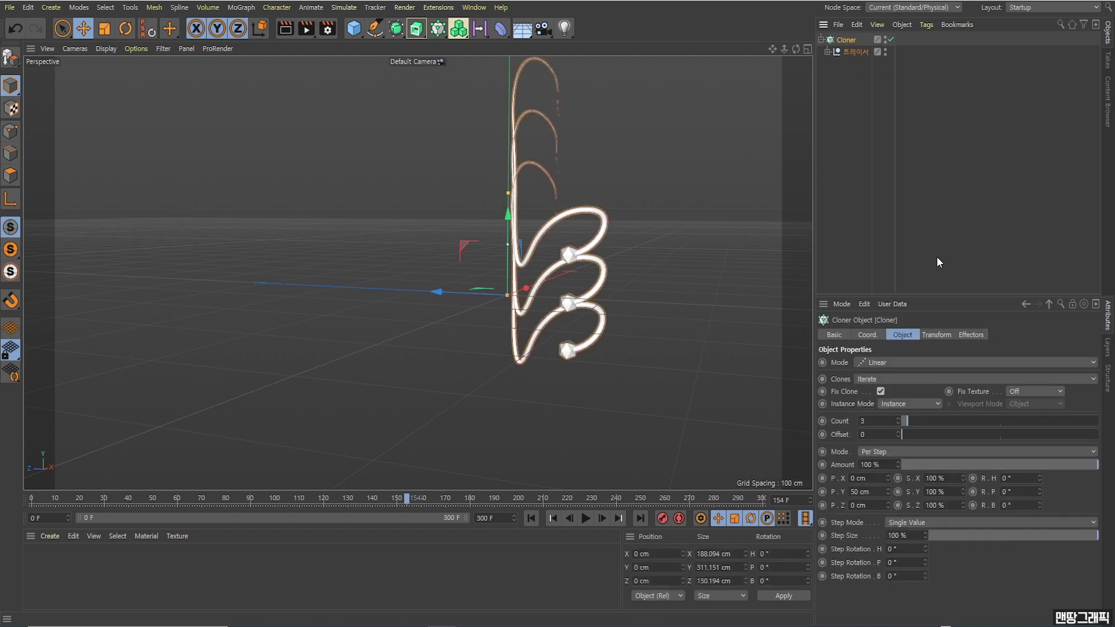
pyautogui.click(966, 335)
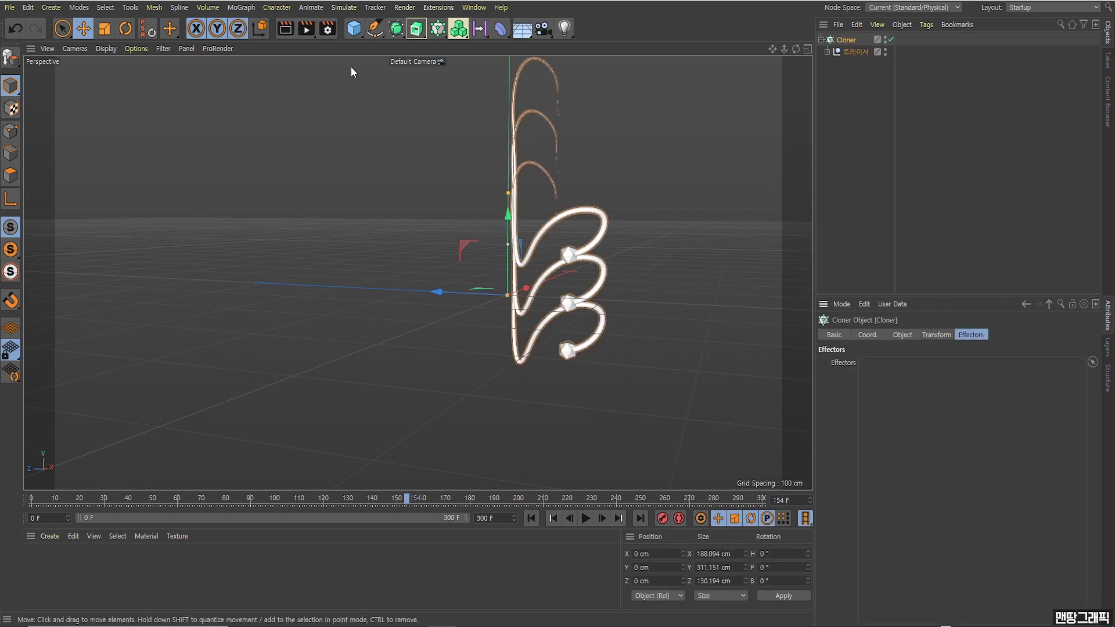
# Add a Random effector to the Cloner and preview the scattered tubes at frame 116
pyautogui.click(241, 8)
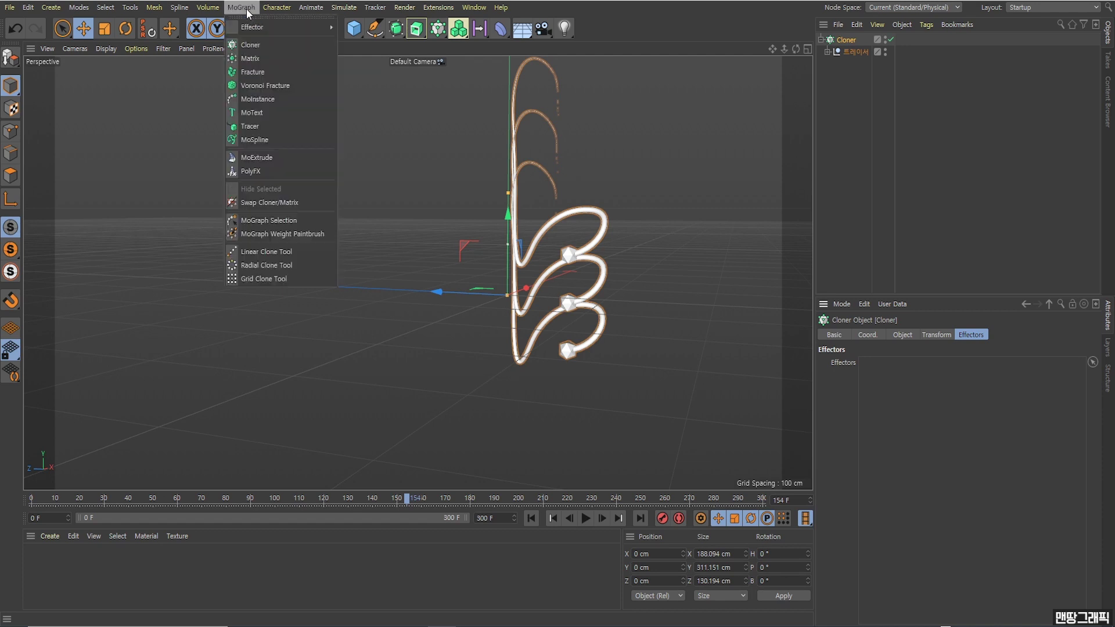
pyautogui.moveTo(261, 27)
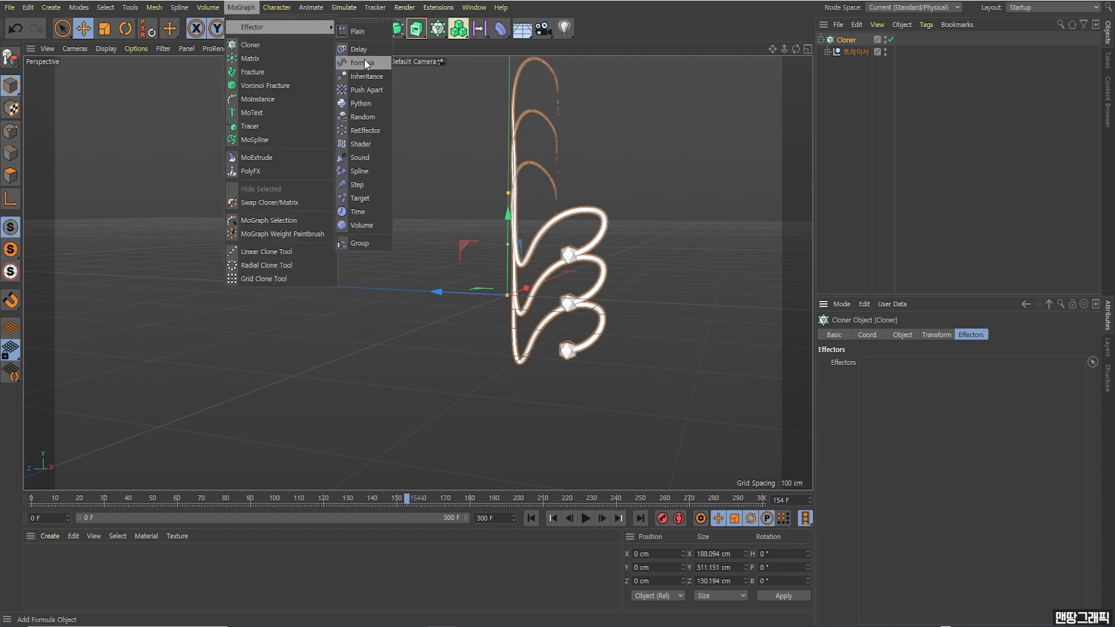
pyautogui.click(367, 118)
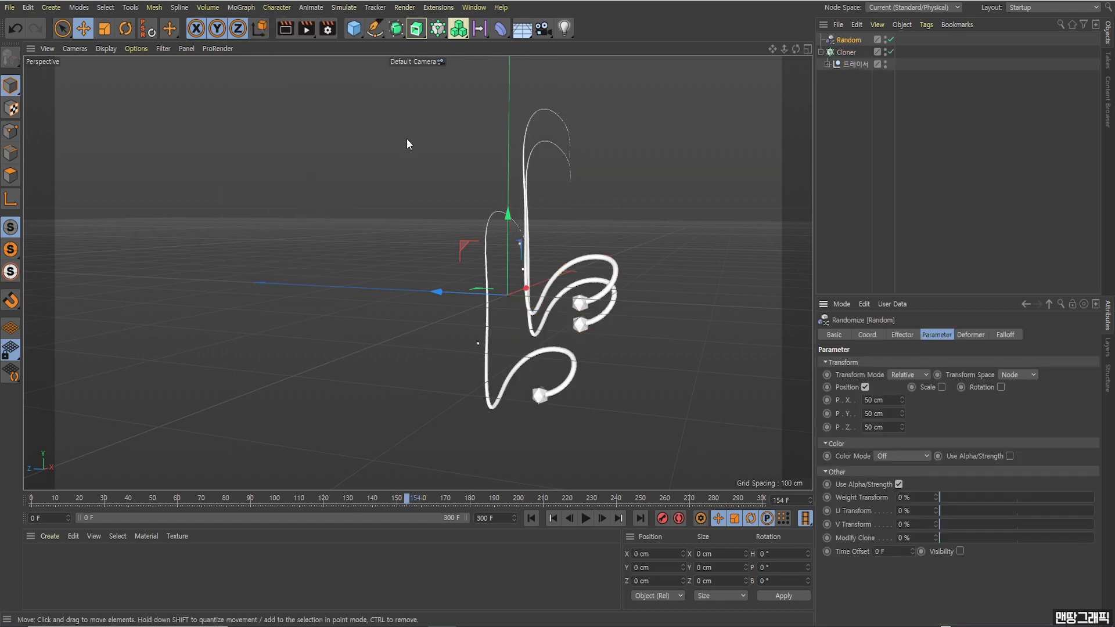
pyautogui.click(531, 518)
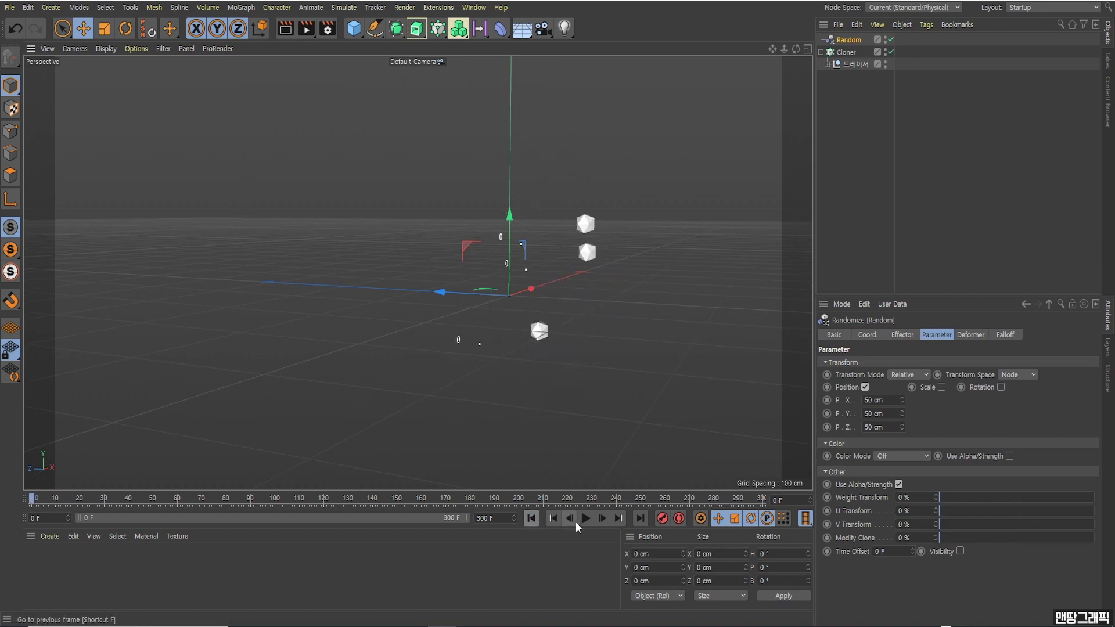
pyautogui.click(587, 518)
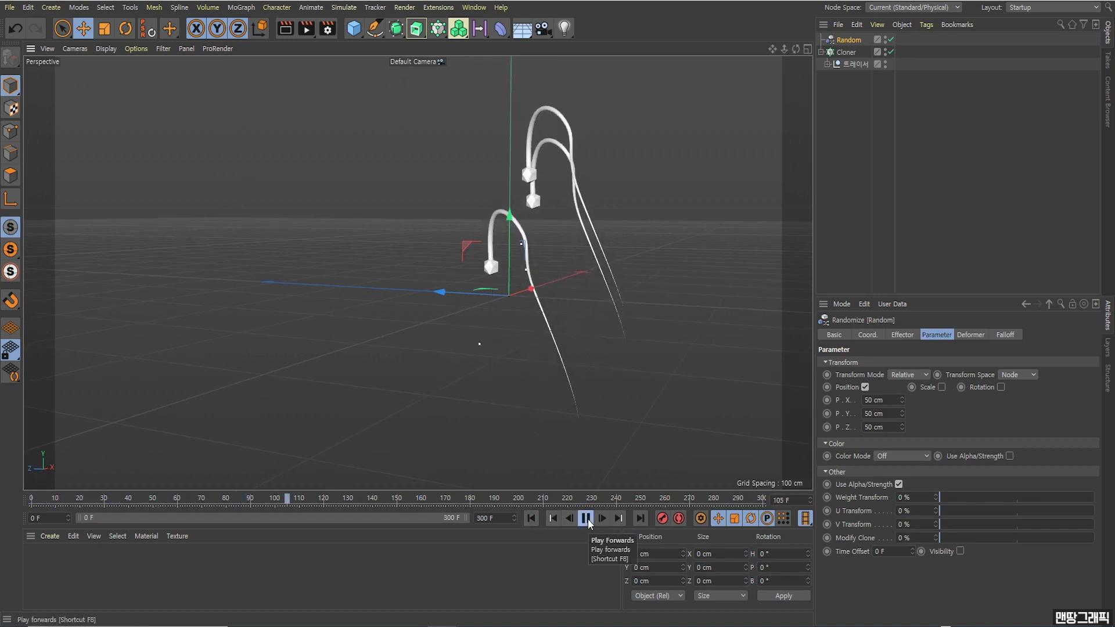
pyautogui.click(587, 519)
pyautogui.keyDown('alt'); pyautogui.moveTo(612, 361); pyautogui.dragTo(604, 363); pyautogui.keyUp('alt')
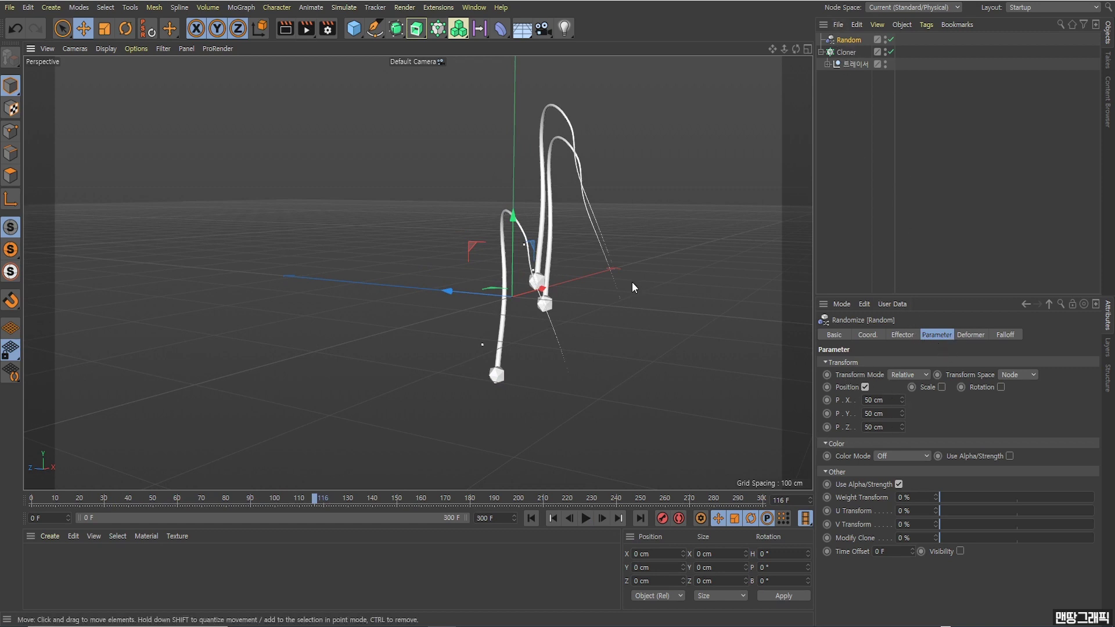
pyautogui.keyDown('alt'); pyautogui.moveTo(632, 281); pyautogui.dragTo(618, 288); pyautogui.keyUp('alt')
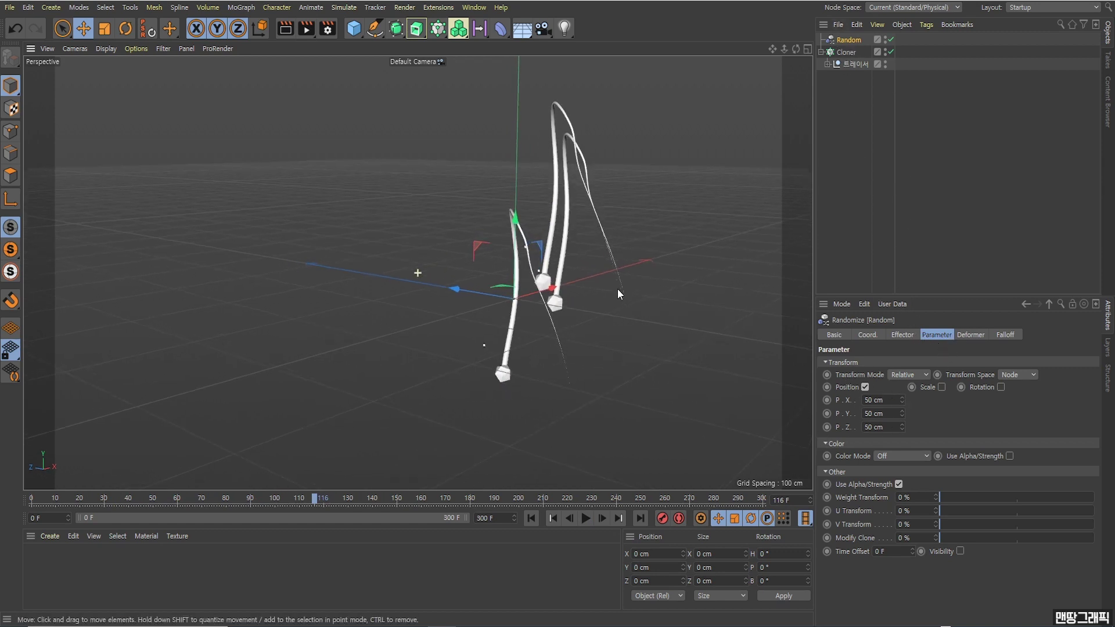
# Set the Random effector's uniform Scale to 1 so clones keep their size
pyautogui.click(941, 388)
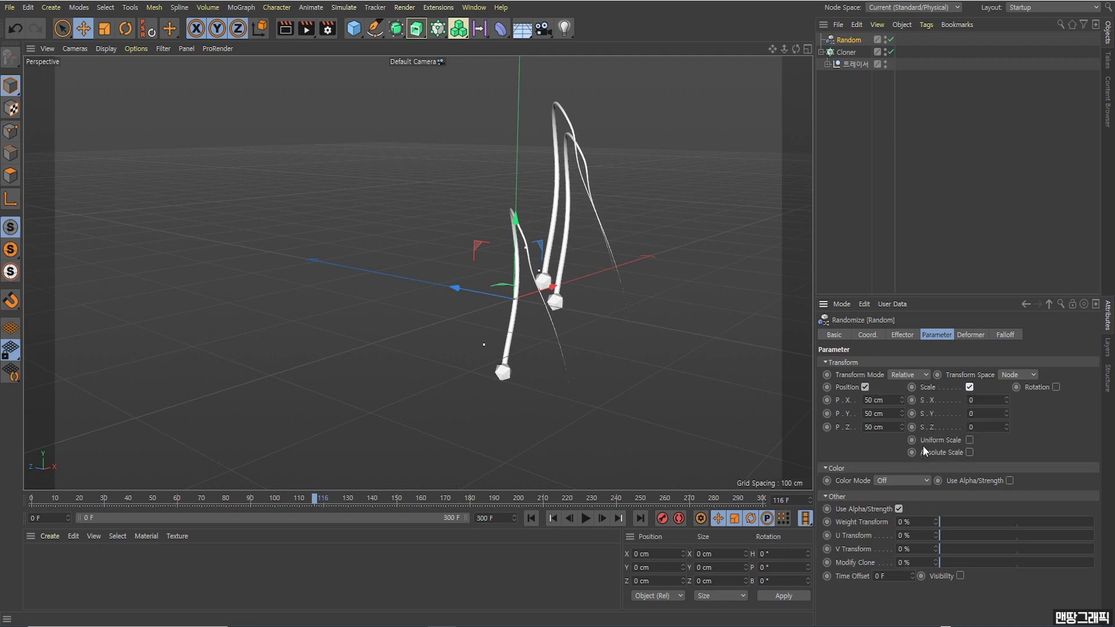
pyautogui.click(969, 441)
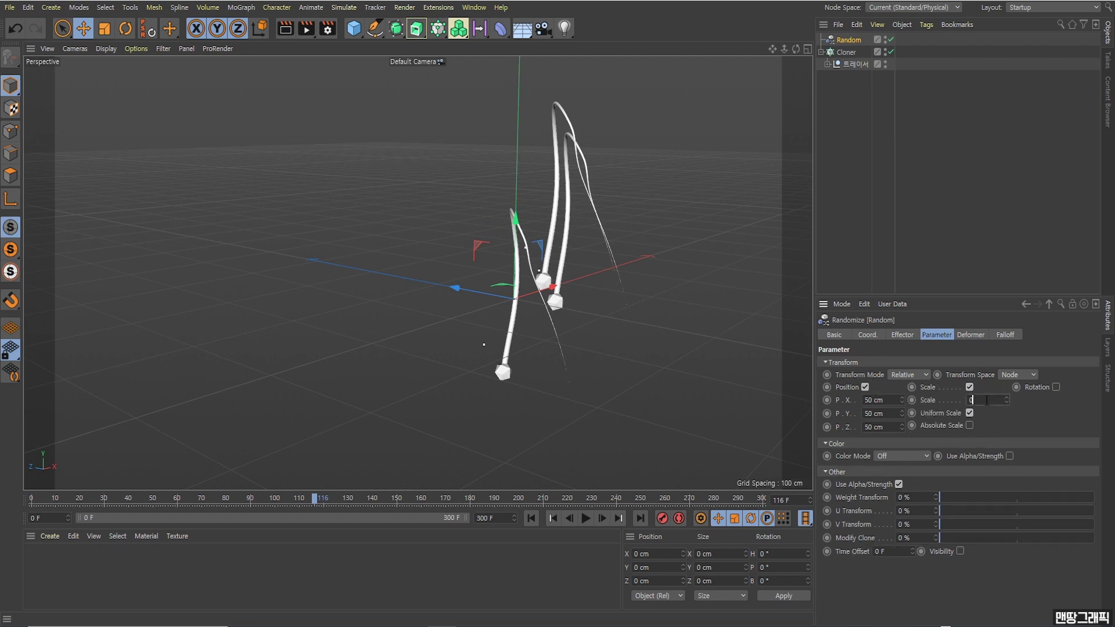
pyautogui.write('3')
pyautogui.write('2')
pyautogui.press('Return')
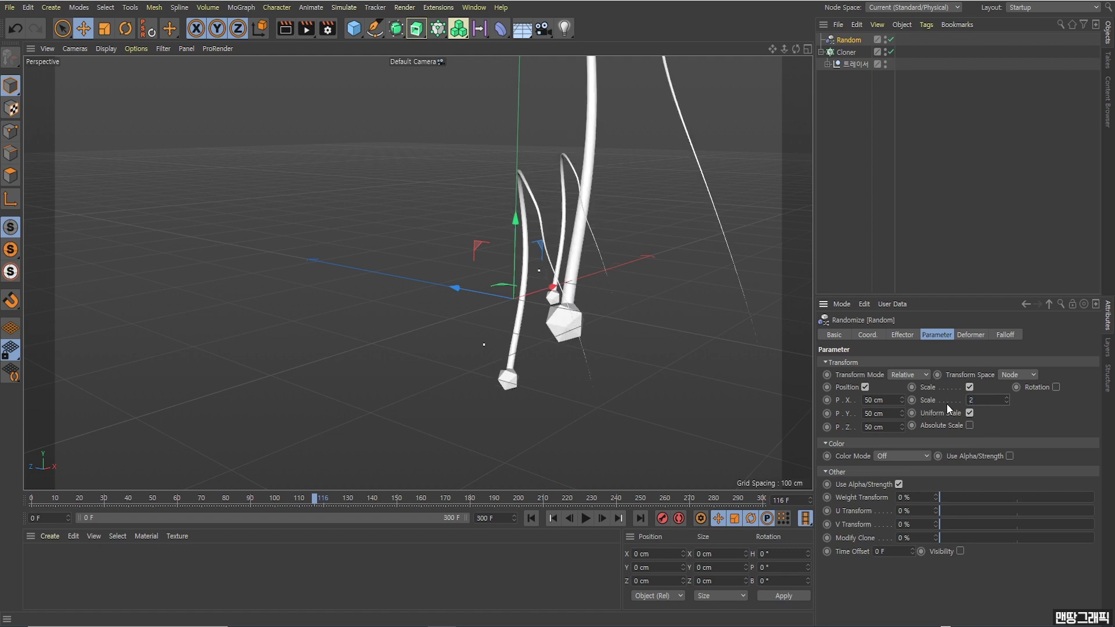
pyautogui.write('1')
pyautogui.press('Return')
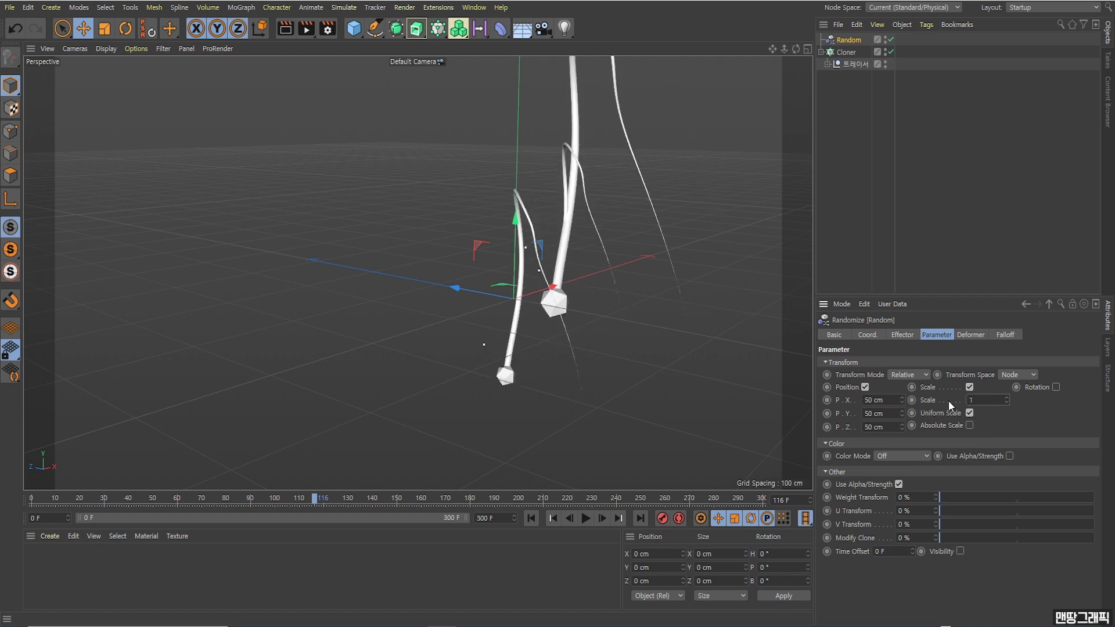
pyautogui.moveTo(601, 312)
pyautogui.keyDown('alt'); pyautogui.mouseDown()
pyautogui.moveTo(549, 312)
pyautogui.moveTo(618, 301)
pyautogui.moveTo(568, 316)
pyautogui.moveTo(574, 325)
pyautogui.mouseUp(); pyautogui.keyUp('alt')
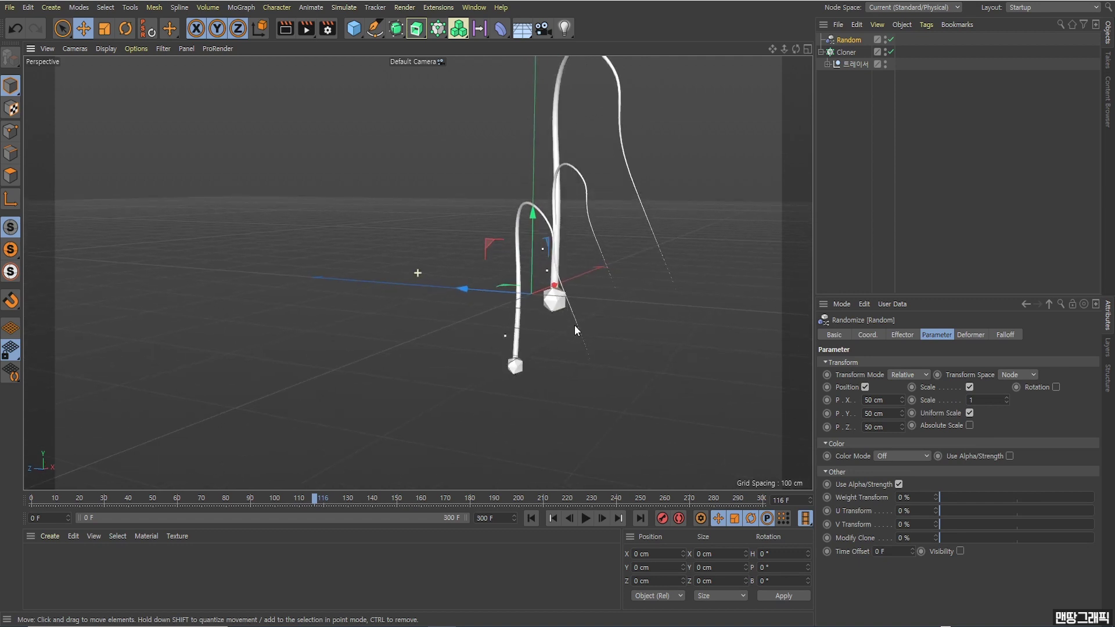
# Enable random Rotation at H 178°, P 97°, B 86° and replay the tumbling tubes
pyautogui.click(1056, 388)
pyautogui.moveTo(1095, 401); pyautogui.dragTo(1095, 349)
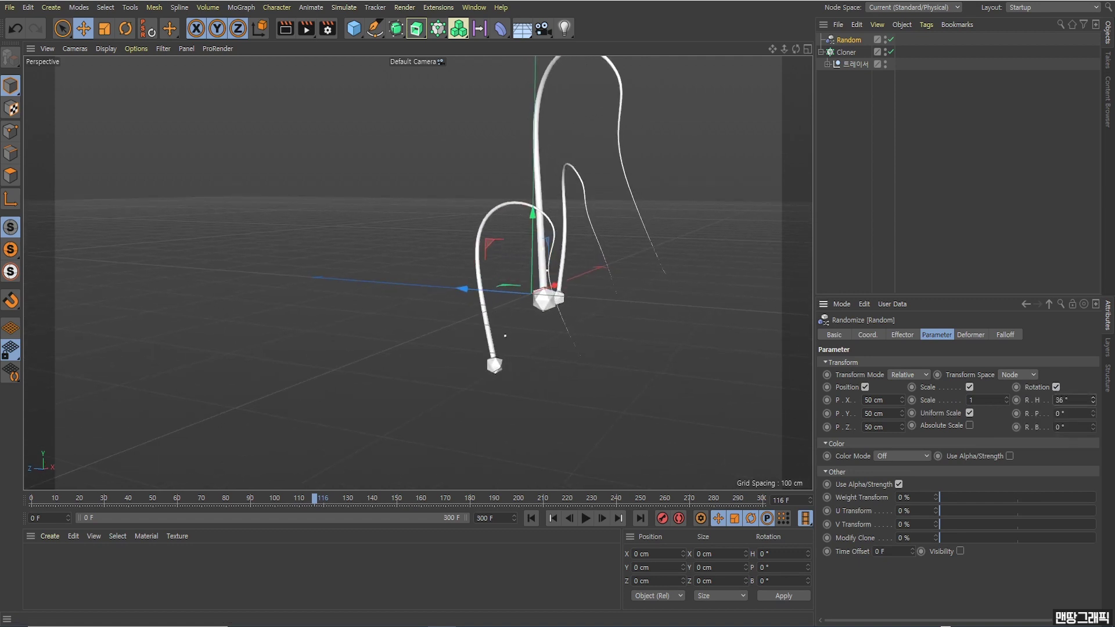
pyautogui.moveTo(1095, 414); pyautogui.dragTo(1095, 372)
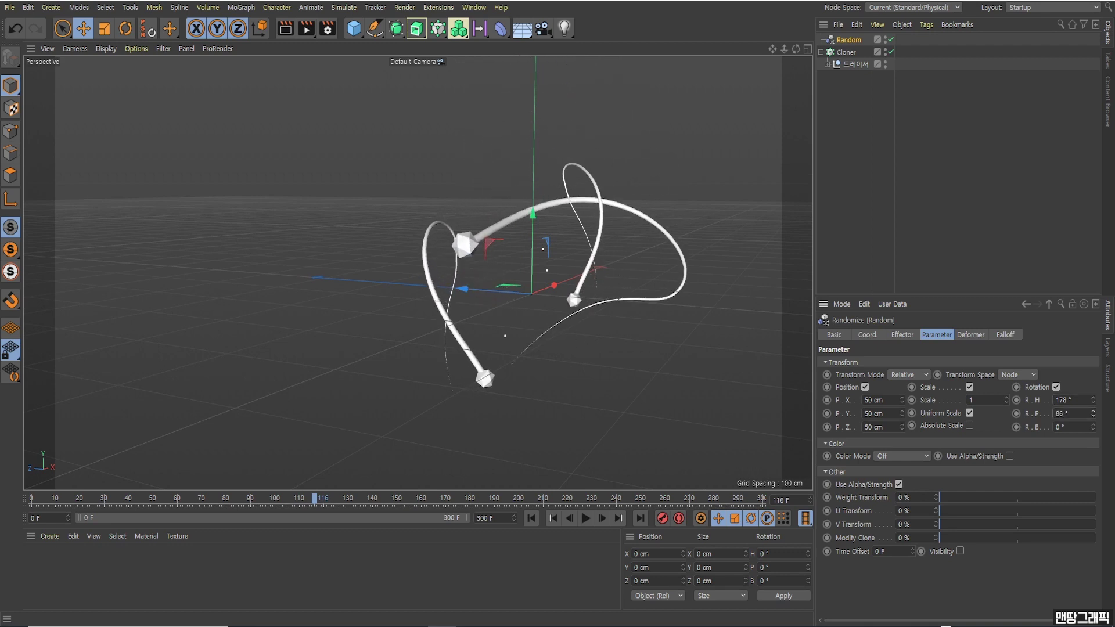
pyautogui.moveTo(1095, 427); pyautogui.dragTo(1095, 407)
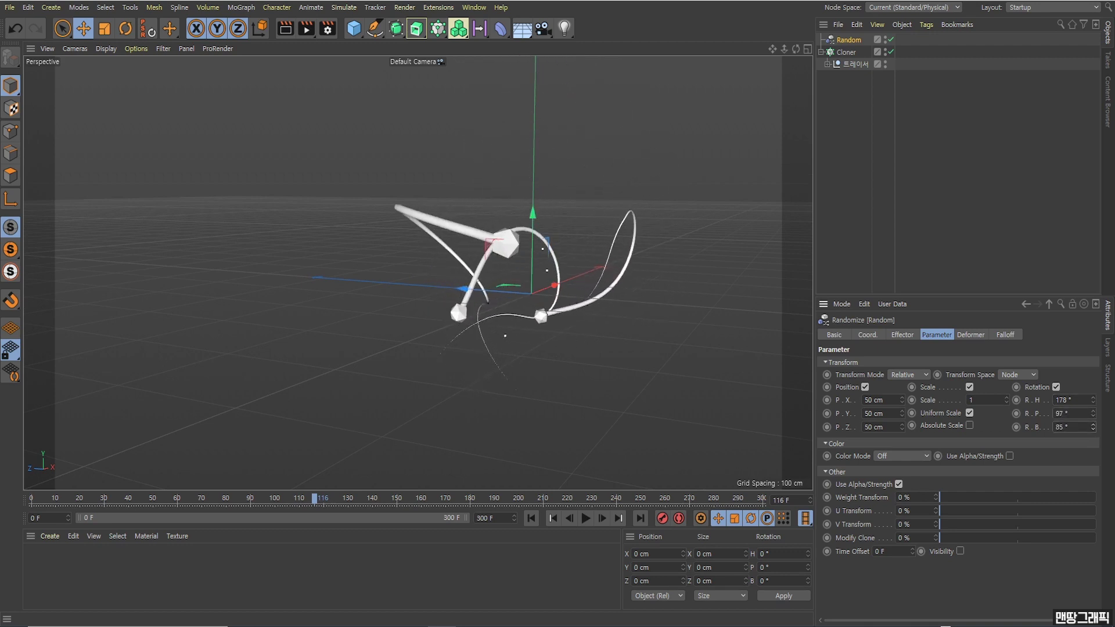
pyautogui.click(531, 518)
pyautogui.click(586, 518)
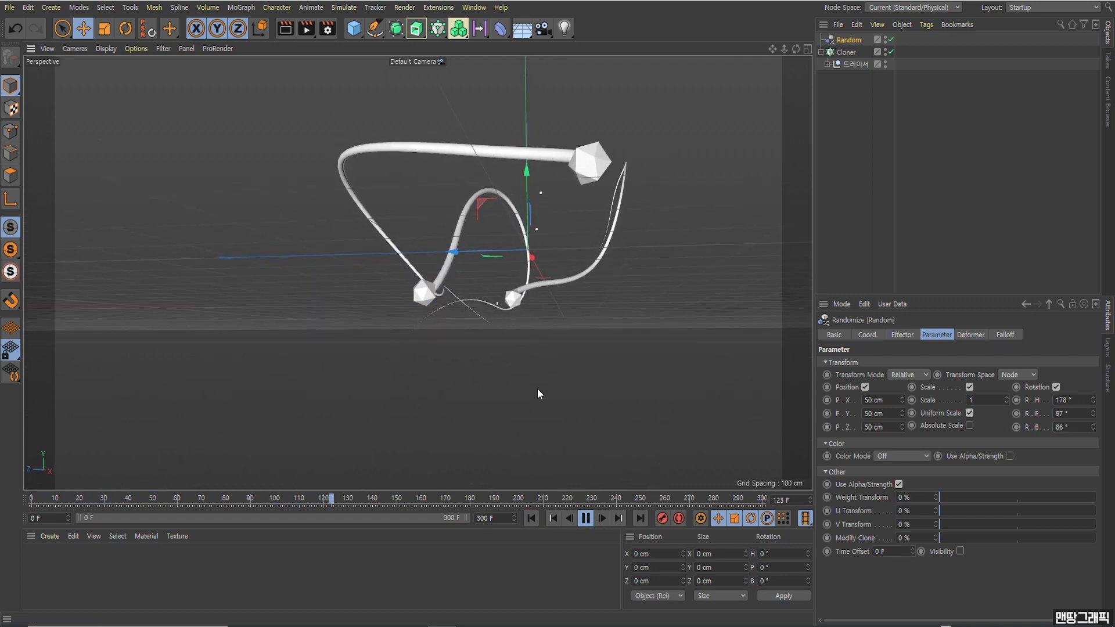
pyautogui.keyDown('alt'); pyautogui.moveTo(542, 346); pyautogui.dragTo(515, 382); pyautogui.keyUp('alt')
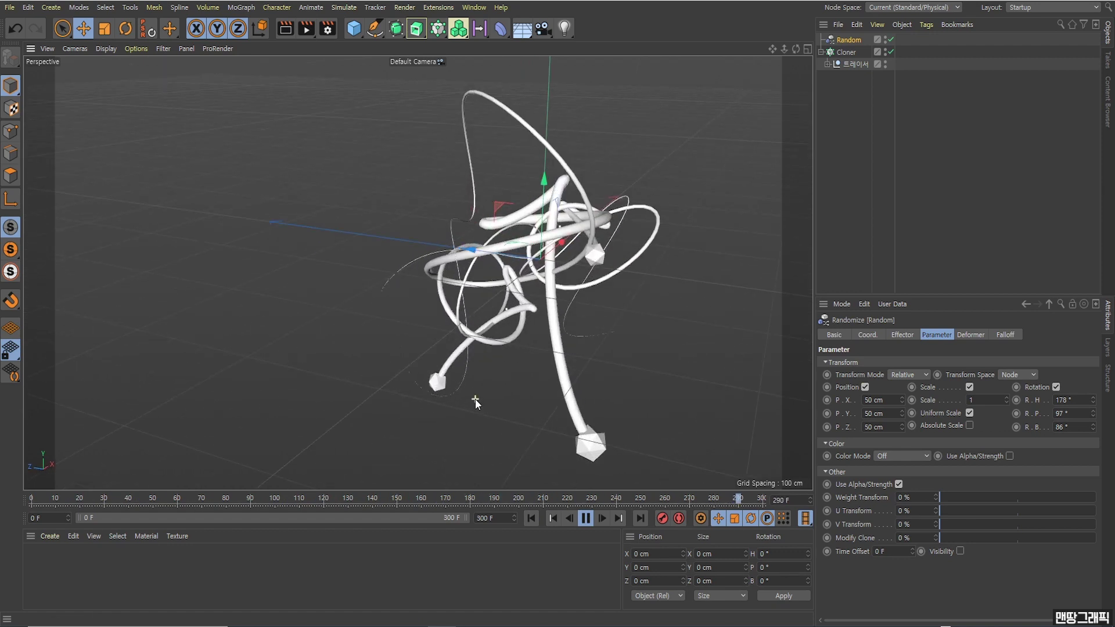
pyautogui.keyDown('alt'); pyautogui.moveTo(475, 399); pyautogui.dragTo(490, 421); pyautogui.keyUp('alt')
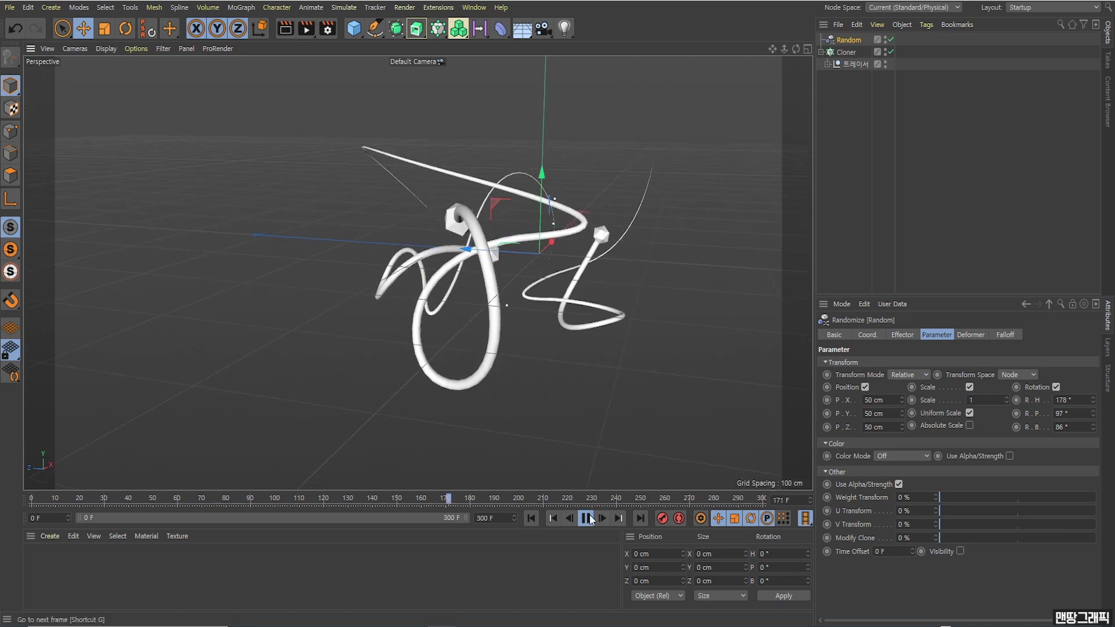
# Stop playback and set the Cloner's Count to 8 in its Object tab
pyautogui.press('F8')
pyautogui.click(921, 118)
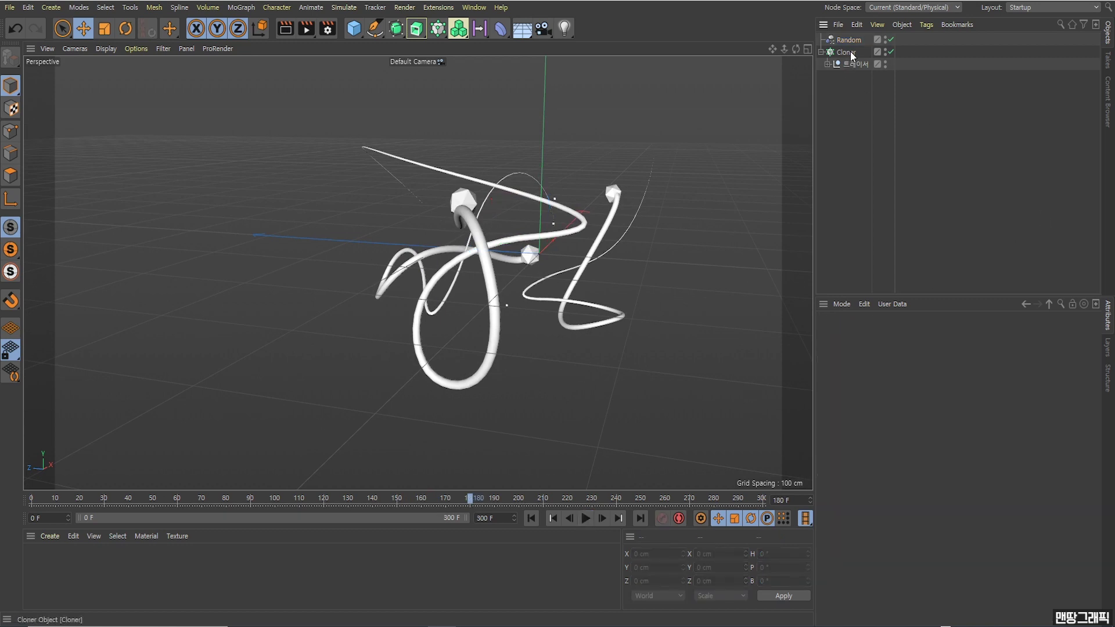
pyautogui.click(850, 53)
pyautogui.click(902, 335)
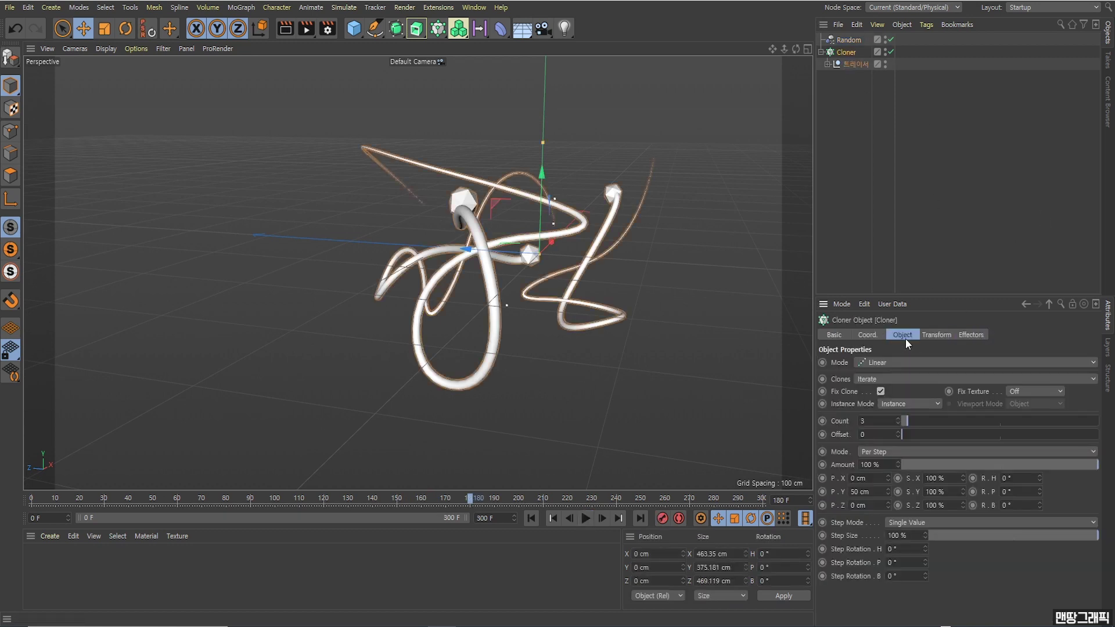
pyautogui.doubleClick(872, 422)
pyautogui.write('8')
pyautogui.press('Return')
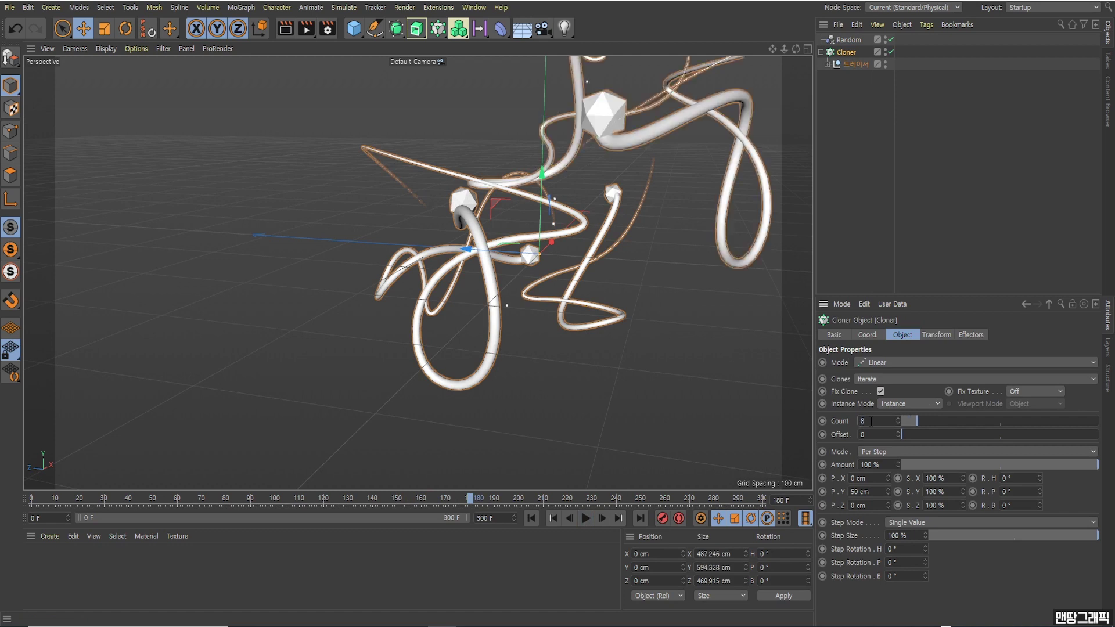
pyautogui.scroll(-5, 740, 391)
# Replay the eight tubes from the start to frame 207, then select the Random effector
pyautogui.keyDown('alt'); pyautogui.moveTo(740, 391); pyautogui.dragTo(503, 283); pyautogui.keyUp('alt')
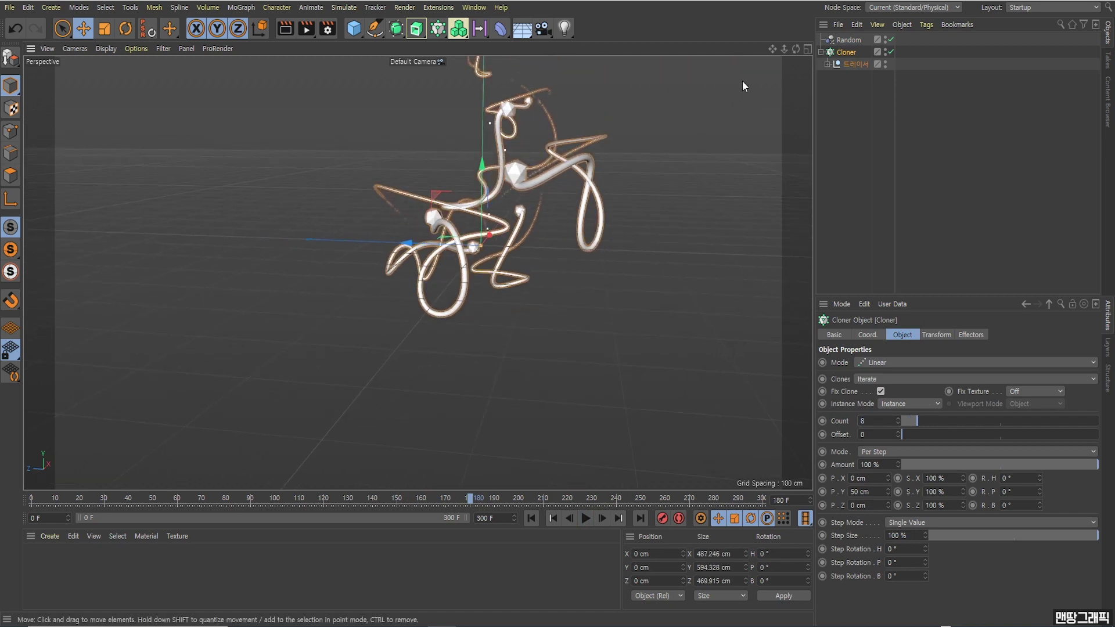
pyautogui.moveTo(772, 49); pyautogui.dragTo(759, 86)
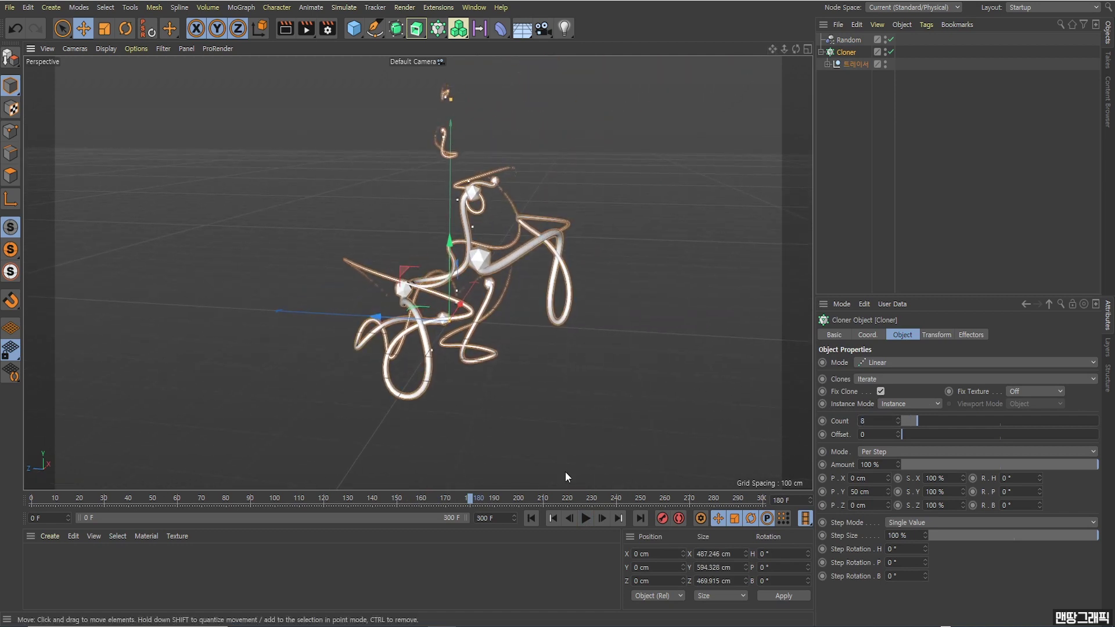
pyautogui.click(531, 523)
pyautogui.click(587, 521)
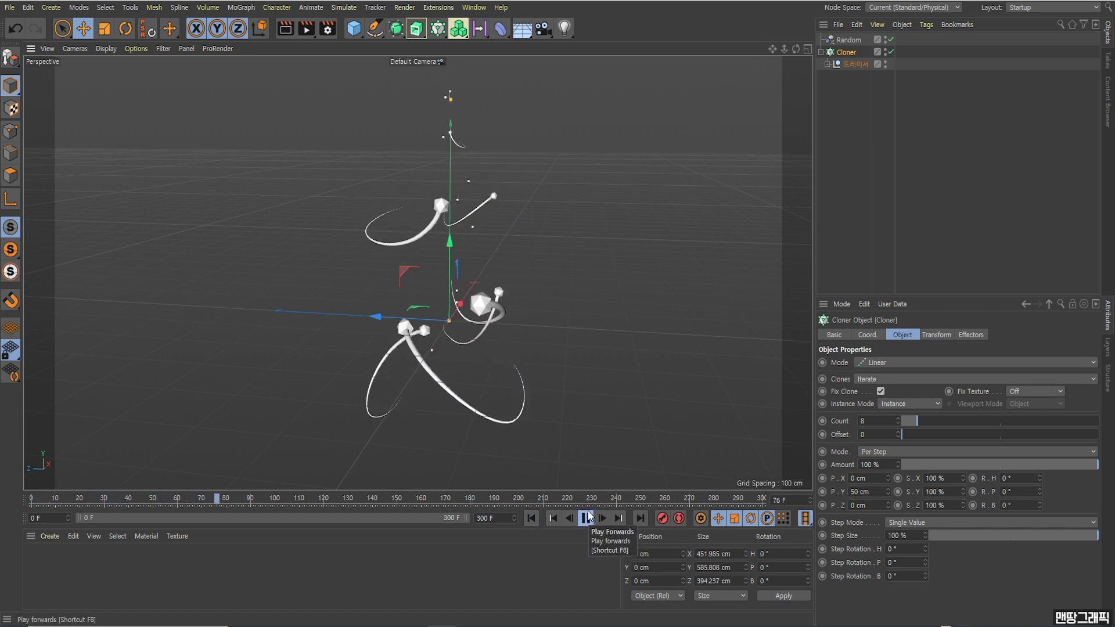
pyautogui.click(600, 352)
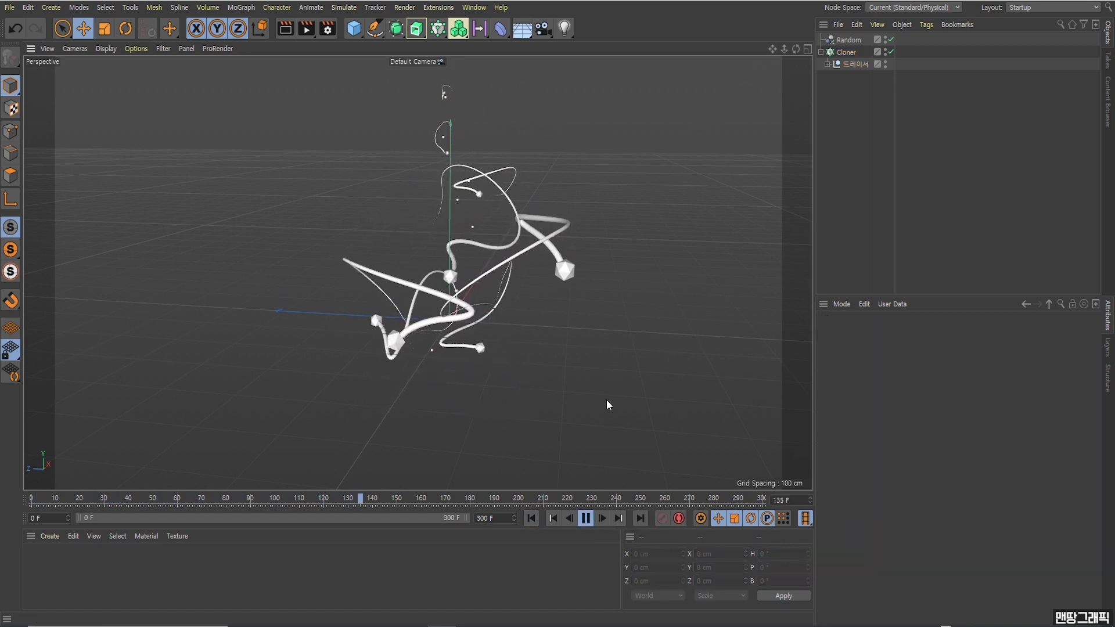
pyautogui.click(585, 519)
pyautogui.keyDown('alt'); pyautogui.moveTo(406, 256); pyautogui.dragTo(360, 254); pyautogui.keyUp('alt')
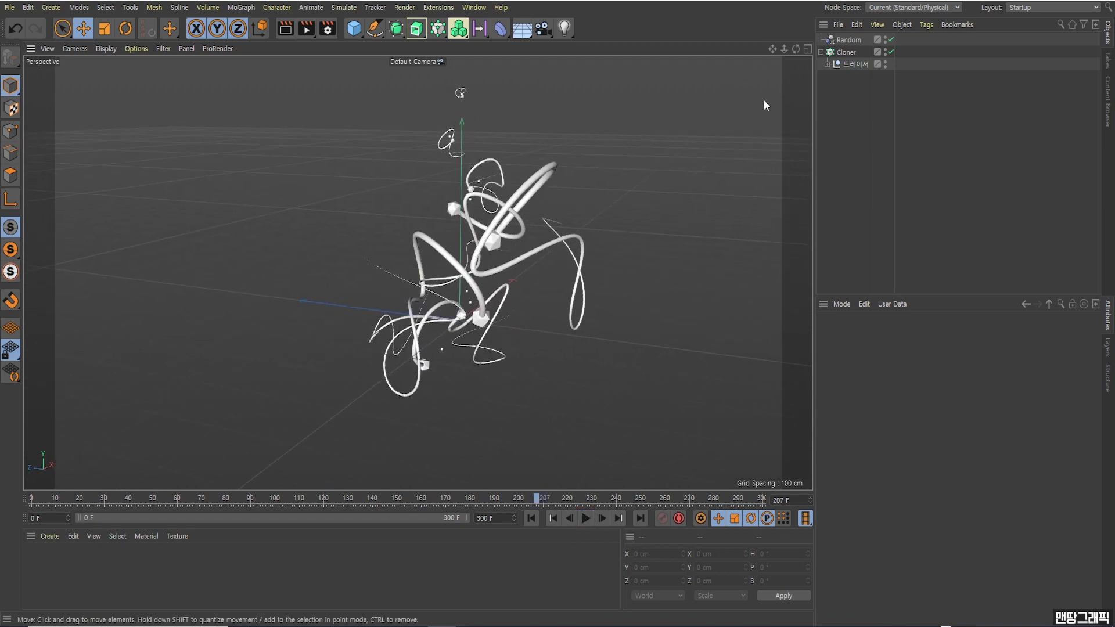
pyautogui.click(854, 40)
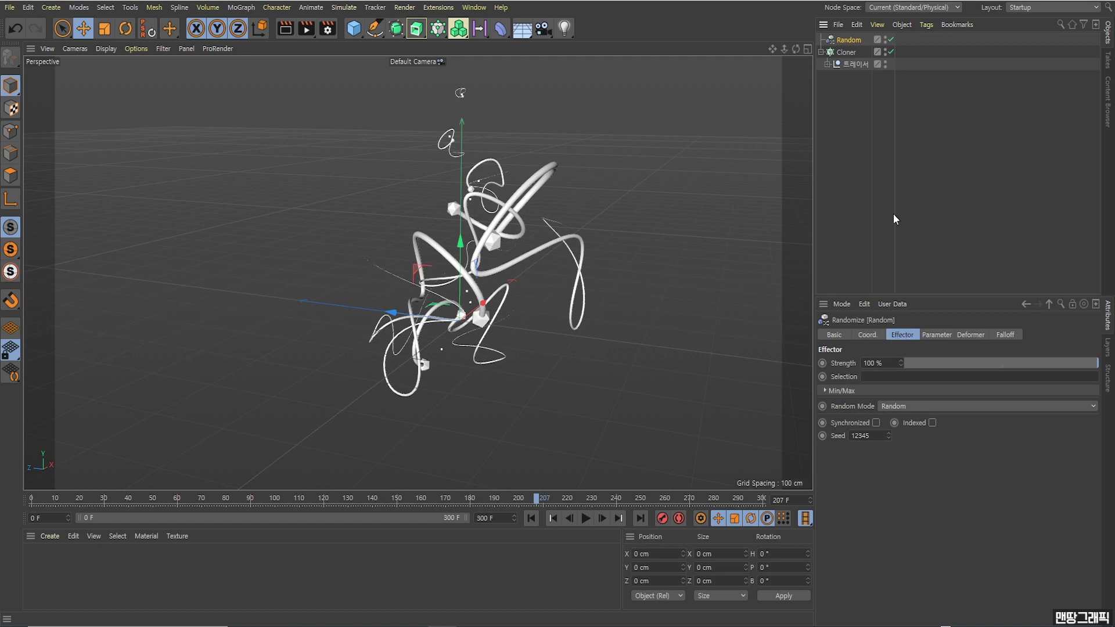
# Raise the Random effector's position offsets to 373, 192 and 233 cm and replay the spread
pyautogui.click(934, 335)
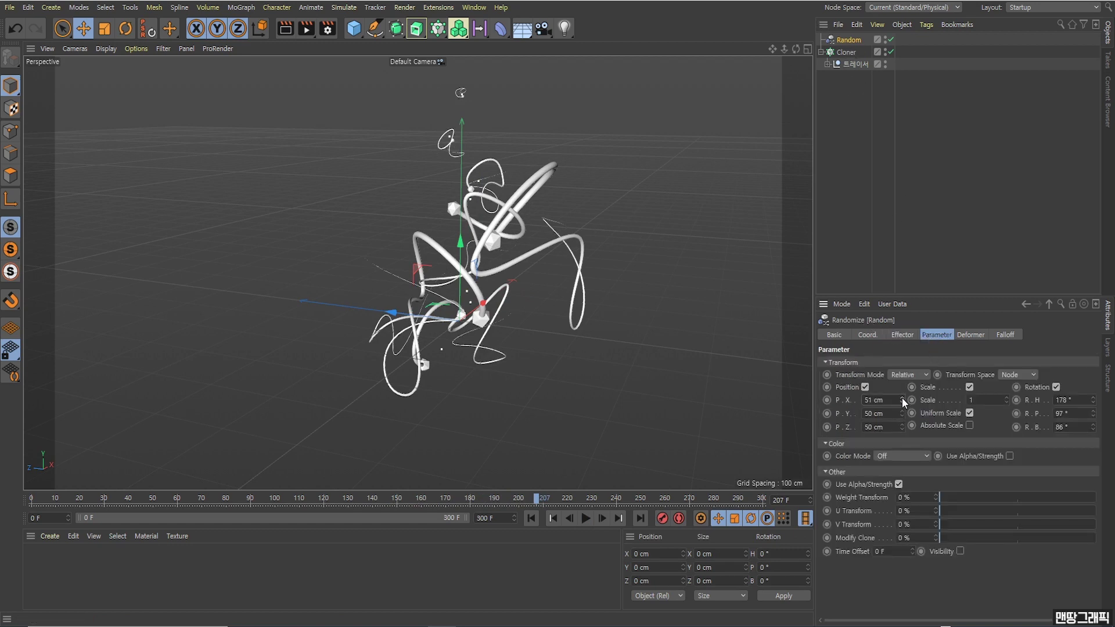
pyautogui.moveTo(901, 399)
pyautogui.mouseDown()
pyautogui.moveTo(907, 410)
pyautogui.moveTo(902, 383)
pyautogui.mouseUp()
pyautogui.keyDown('alt'); pyautogui.moveTo(627, 392); pyautogui.dragTo(566, 370); pyautogui.keyUp('alt')
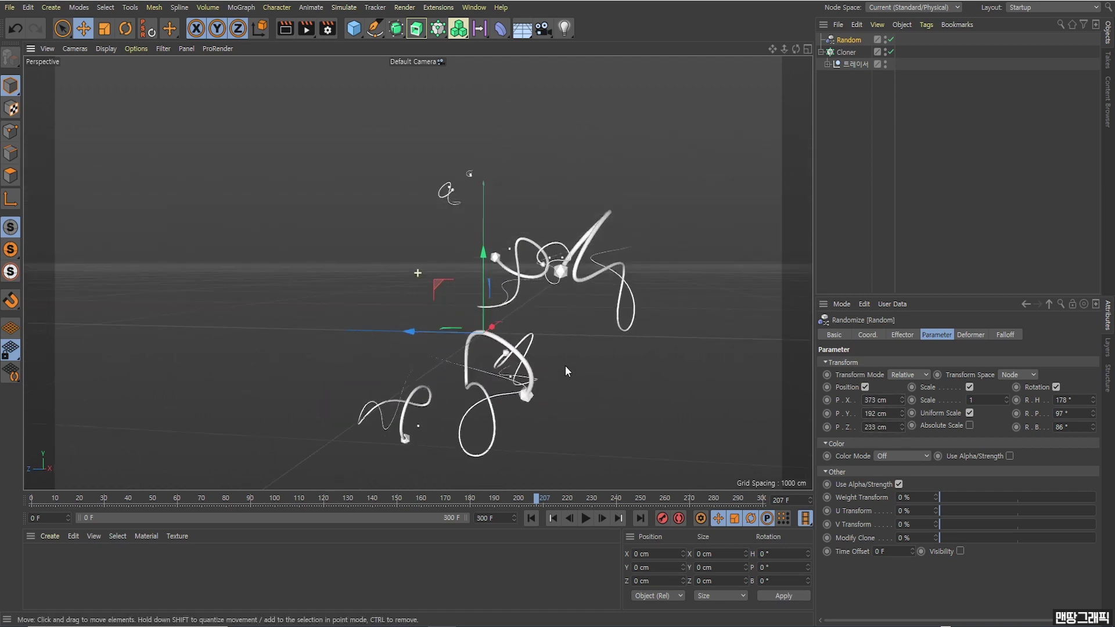
pyautogui.click(531, 517)
pyautogui.click(586, 518)
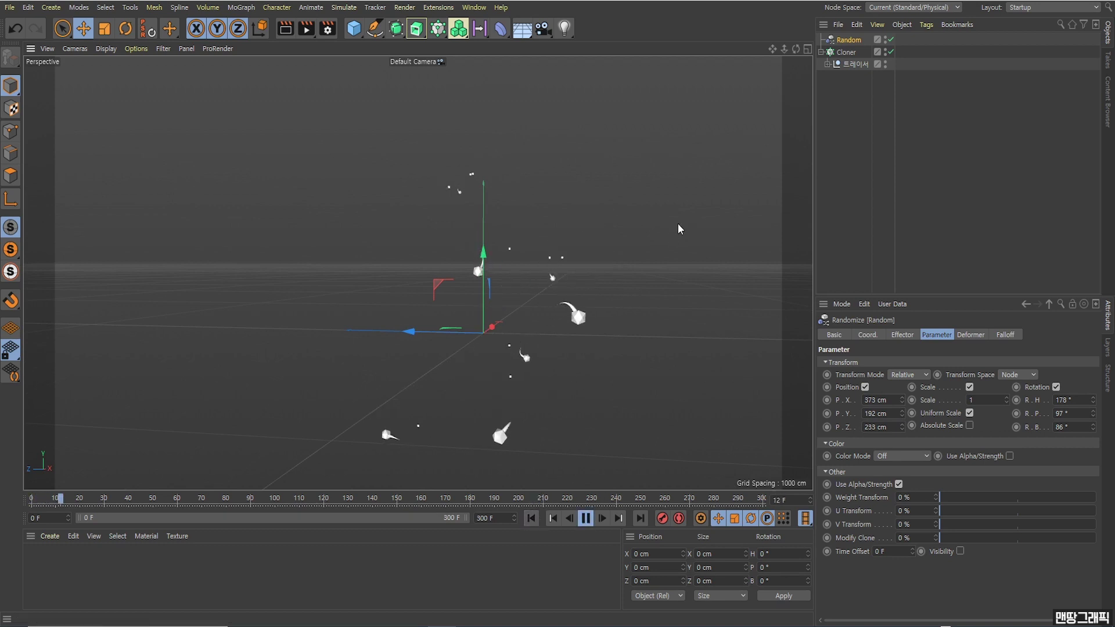
pyautogui.moveTo(795, 49)
pyautogui.mouseDown()
pyautogui.moveTo(782, 23)
pyautogui.moveTo(456, 354)
pyautogui.mouseUp()
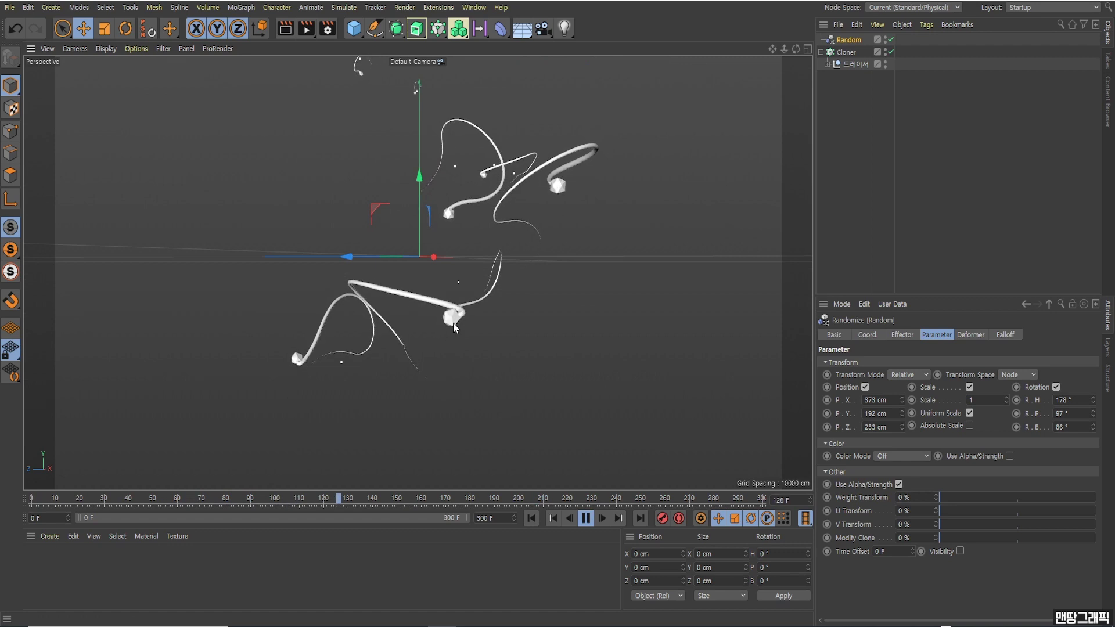
pyautogui.click(845, 52)
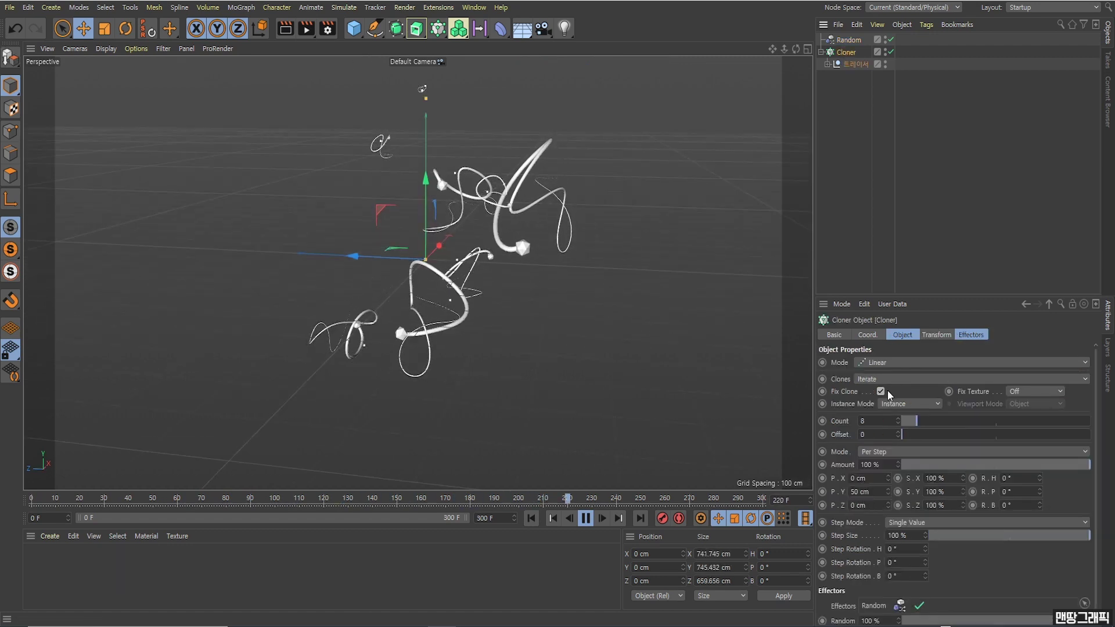
# Set the Cloner count to 20 and replay the animation to see twenty scattered tube trails
pyautogui.doubleClick(871, 421)
pyautogui.write('20')
pyautogui.press('Return')
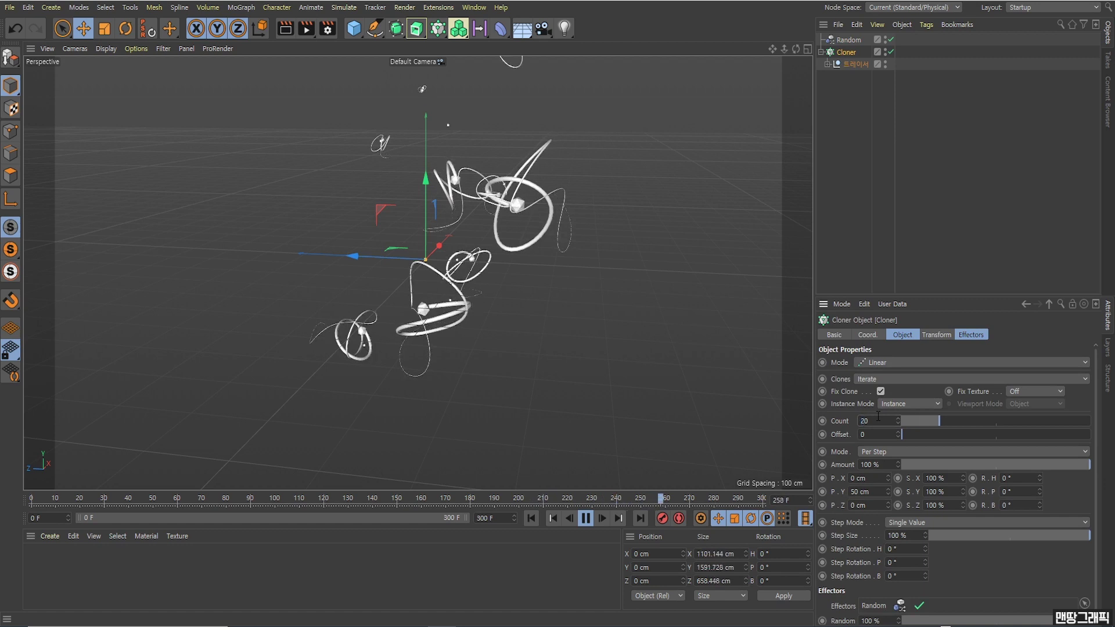
pyautogui.click(532, 518)
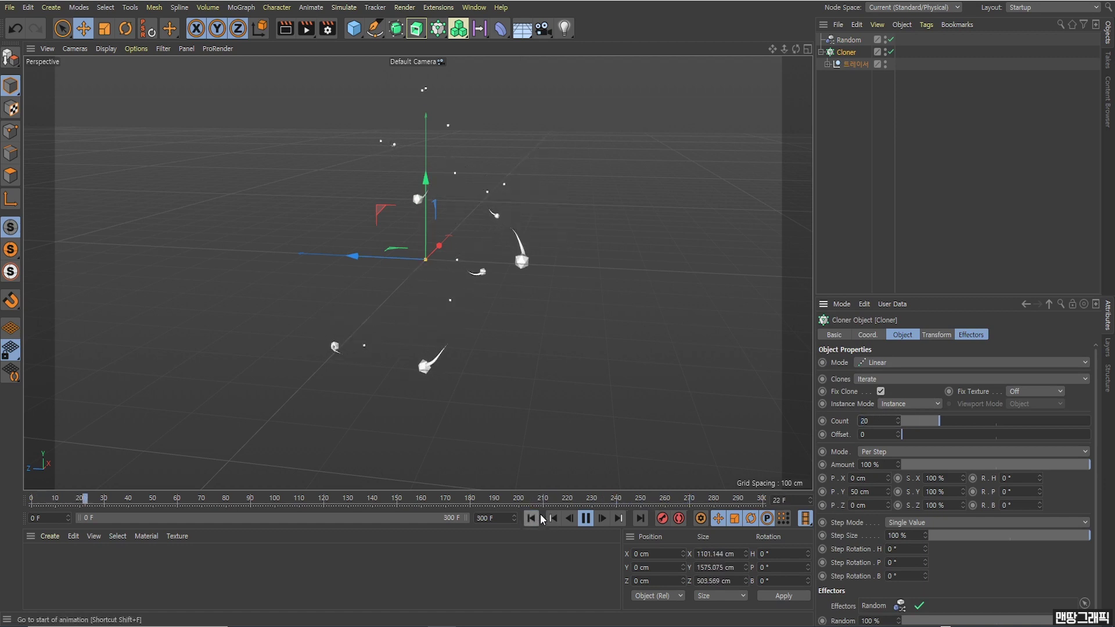
pyautogui.scroll(-1, 550, 395)
pyautogui.scroll(-1, 554, 385)
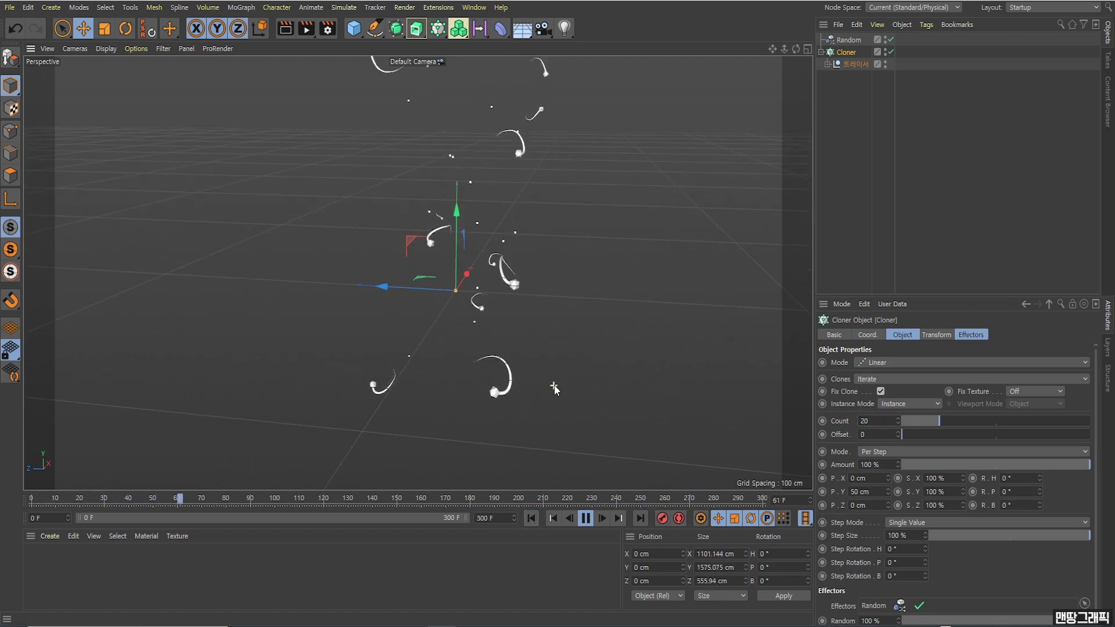
pyautogui.keyDown('alt'); pyautogui.moveTo(542, 358); pyautogui.dragTo(508, 351); pyautogui.keyUp('alt')
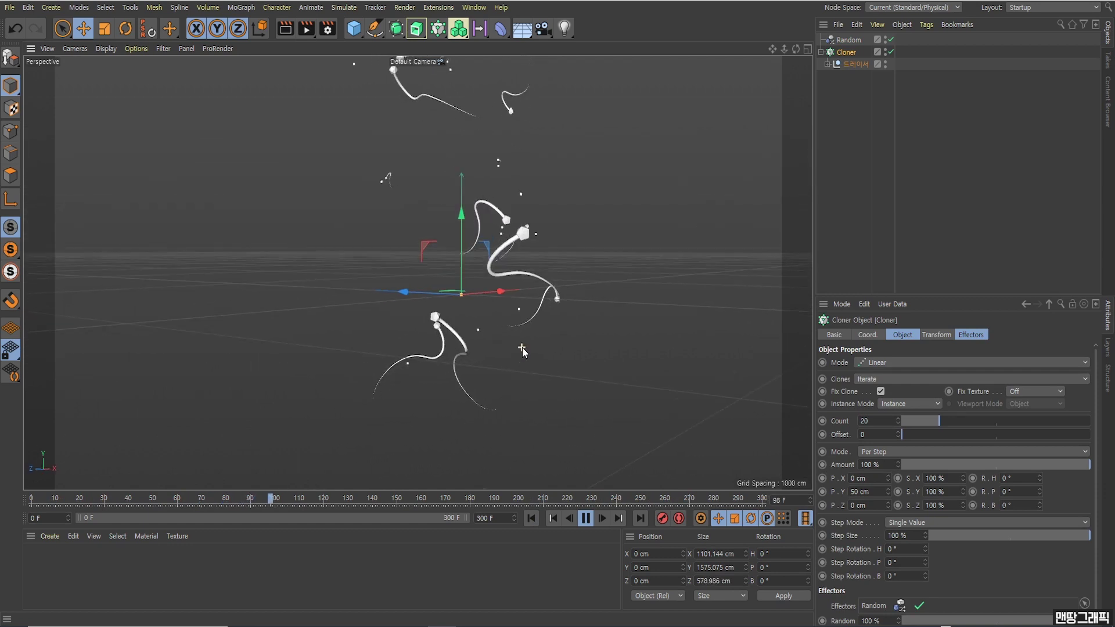
pyautogui.scroll(-1, 522, 347)
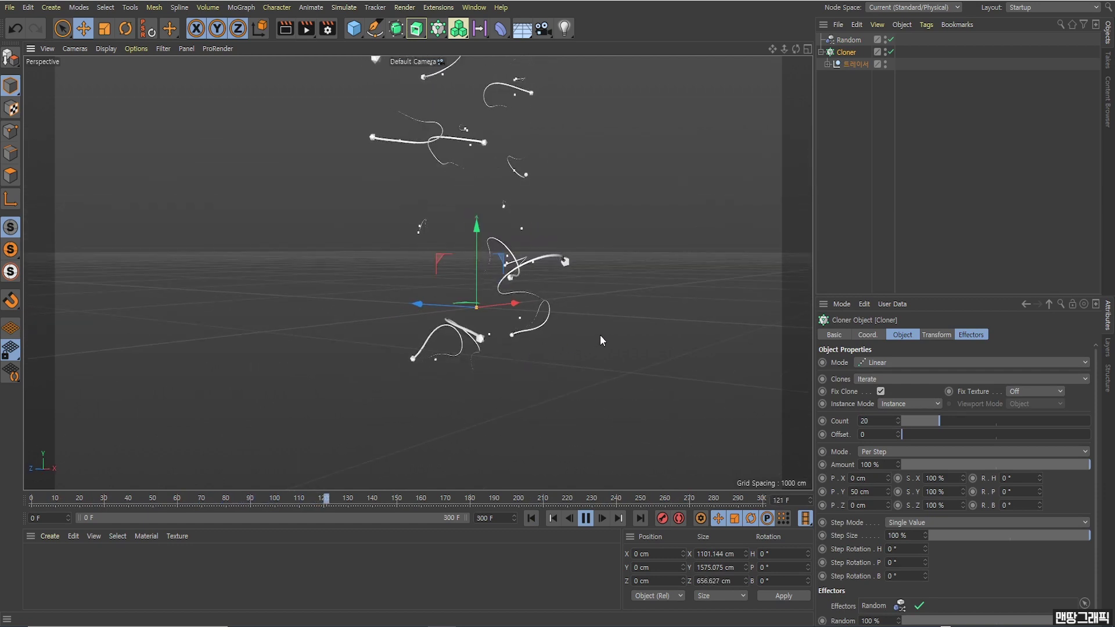
pyautogui.click(887, 363)
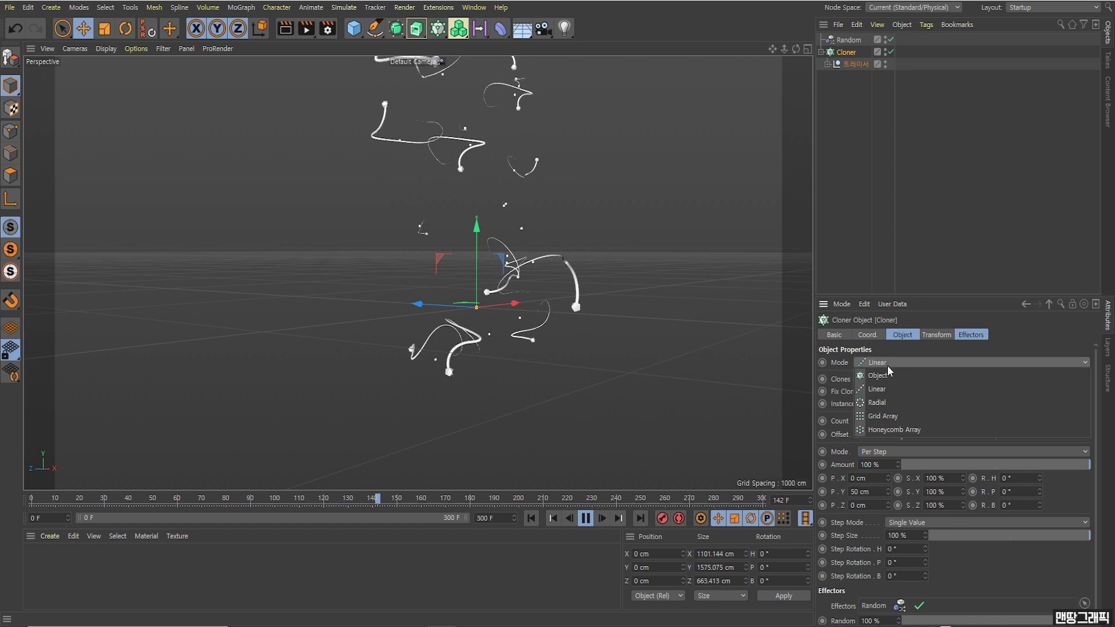
# Switch the Cloner to Radial mode and drag its count up to 10
pyautogui.click(897, 405)
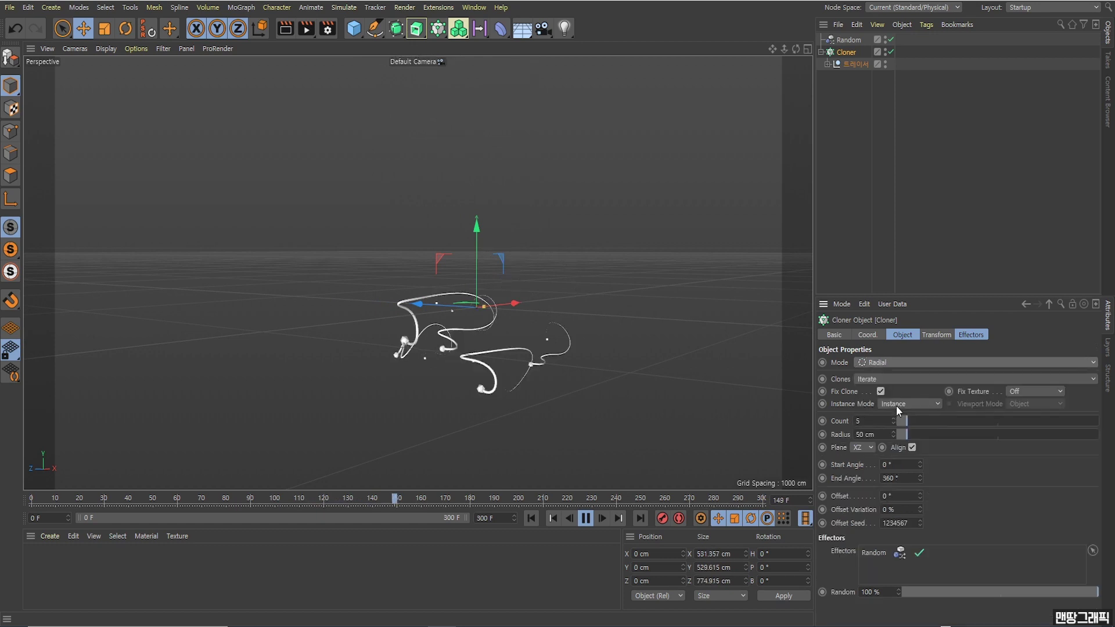
pyautogui.keyDown('alt'); pyautogui.moveTo(510, 359); pyautogui.dragTo(480, 392); pyautogui.keyUp('alt')
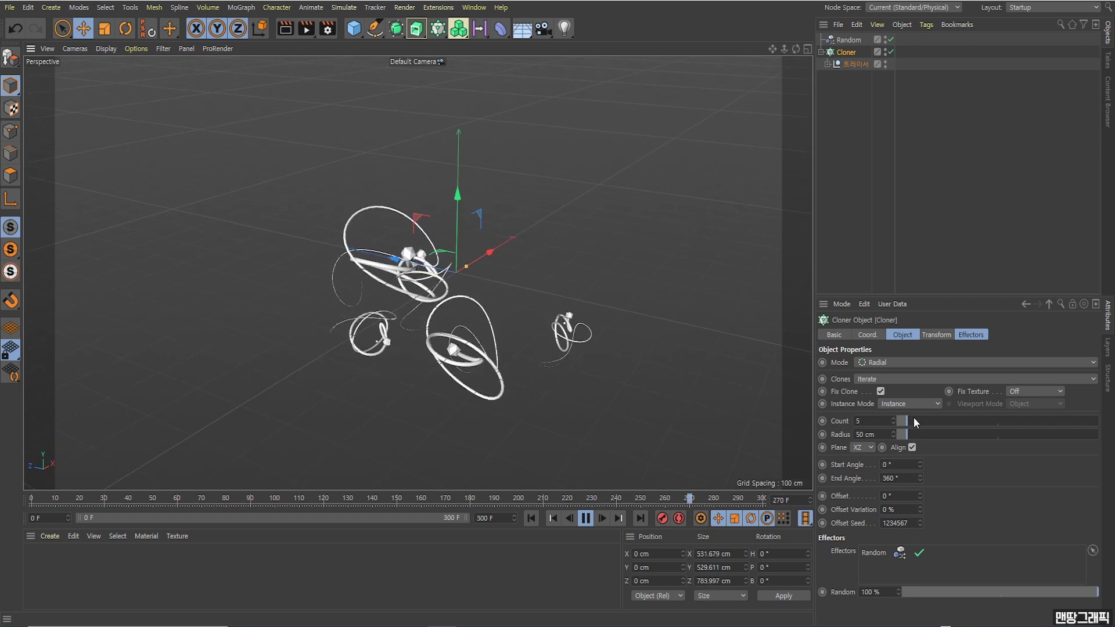
pyautogui.moveTo(915, 420); pyautogui.dragTo(917, 421)
pyautogui.keyDown('alt'); pyautogui.moveTo(378, 386); pyautogui.dragTo(469, 340); pyautogui.keyUp('alt')
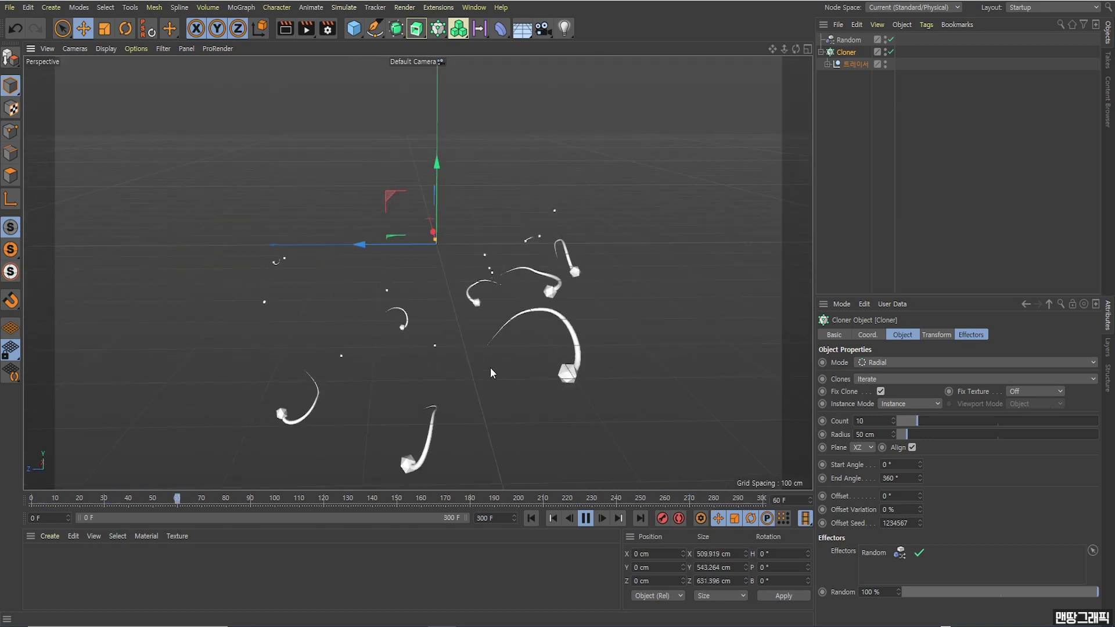
pyautogui.scroll(5, 418, 273)
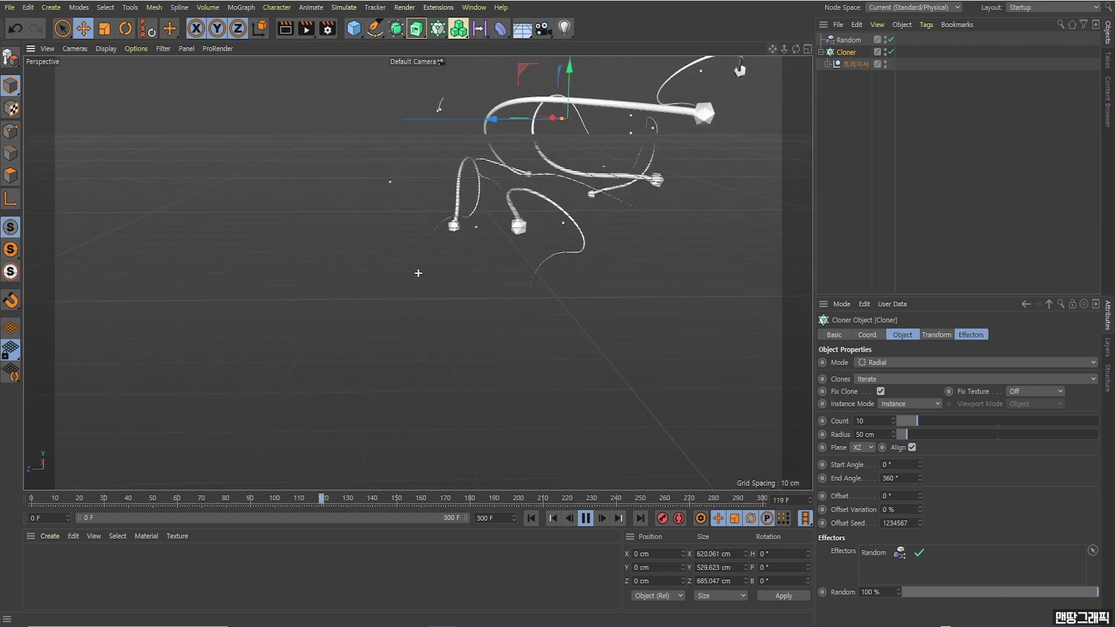
pyautogui.moveTo(775, 53); pyautogui.dragTo(595, 190)
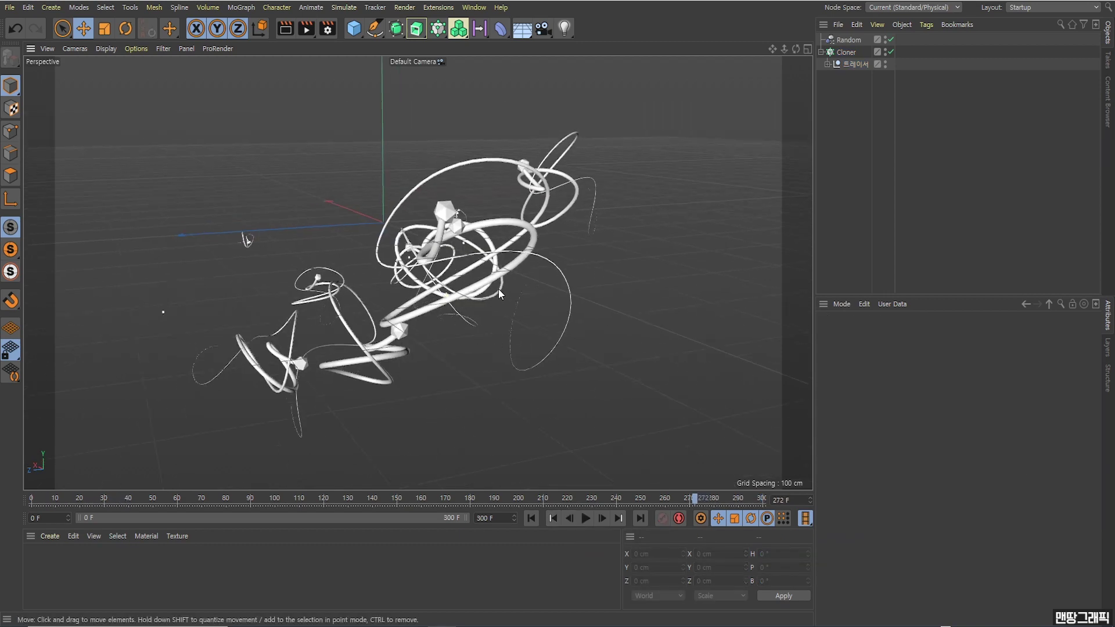
pyautogui.keyDown('alt'); pyautogui.moveTo(498, 288); pyautogui.dragTo(533, 278); pyautogui.keyUp('alt')
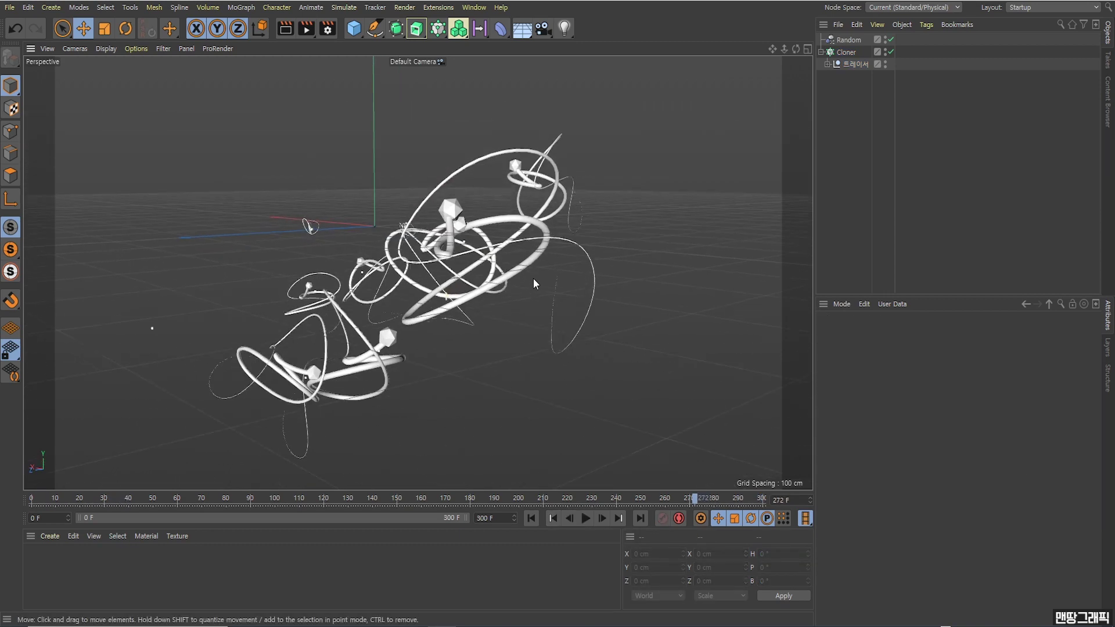
# Set the Cloner count back to 5, then play and pause at frame 113
pyautogui.click(847, 52)
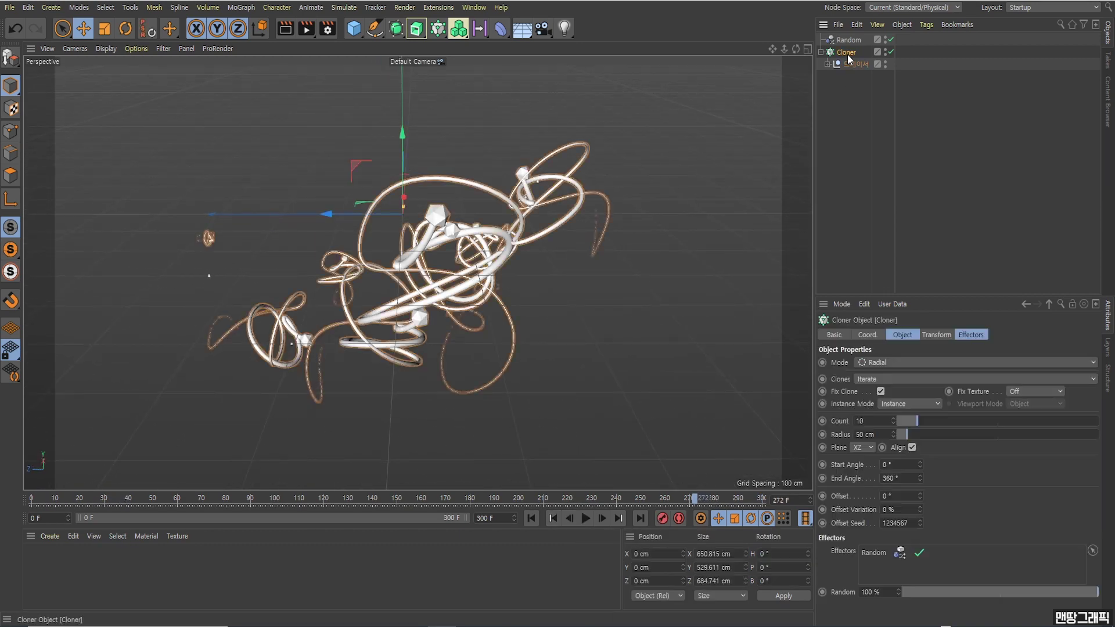
pyautogui.doubleClick(871, 420)
pyautogui.write('5')
pyautogui.press('Return')
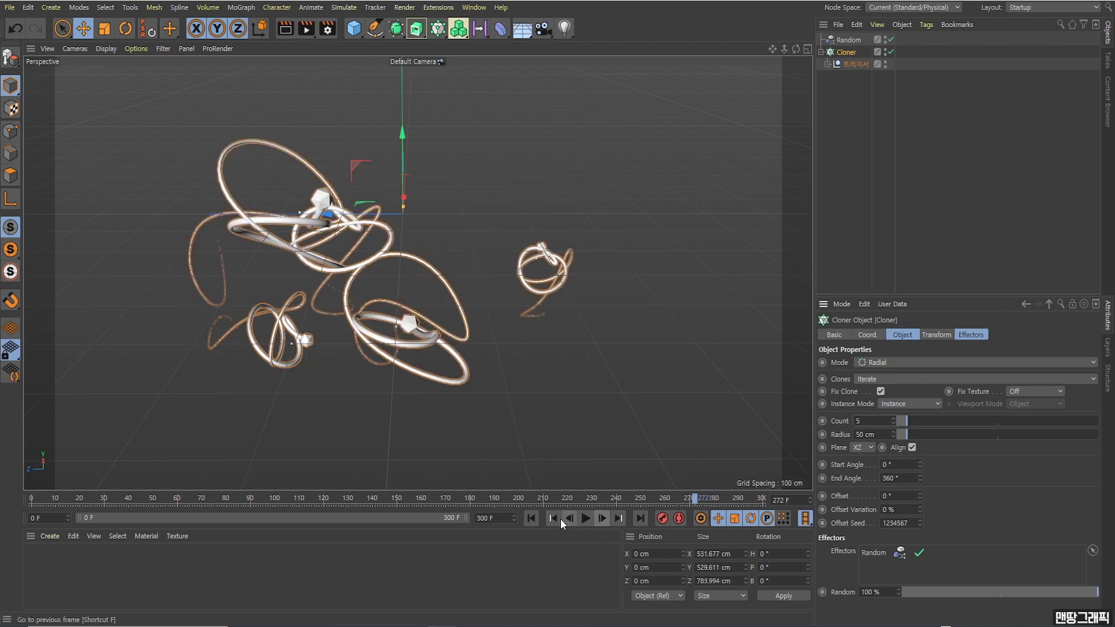
pyautogui.click(585, 518)
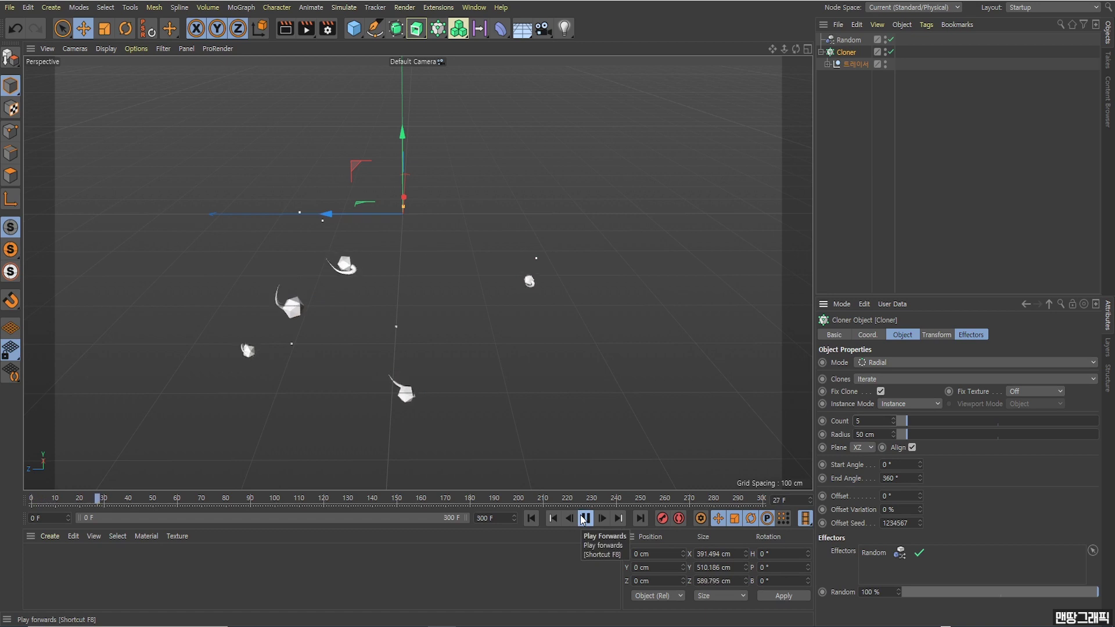
pyautogui.scroll(5, 362, 376)
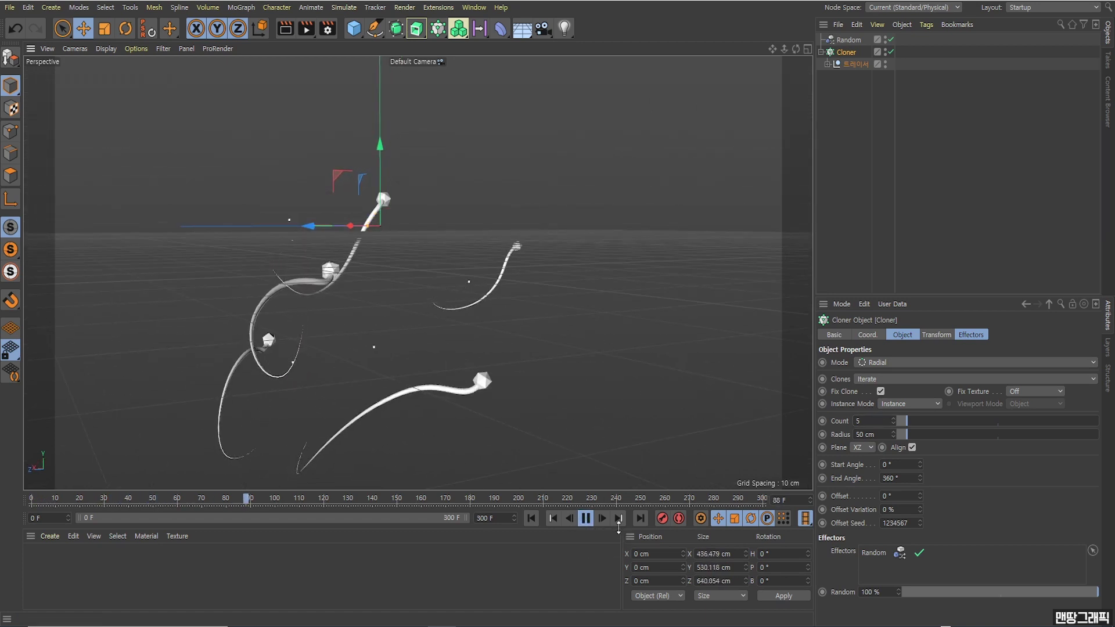
pyautogui.click(586, 518)
pyautogui.moveTo(771, 50); pyautogui.dragTo(757, 104)
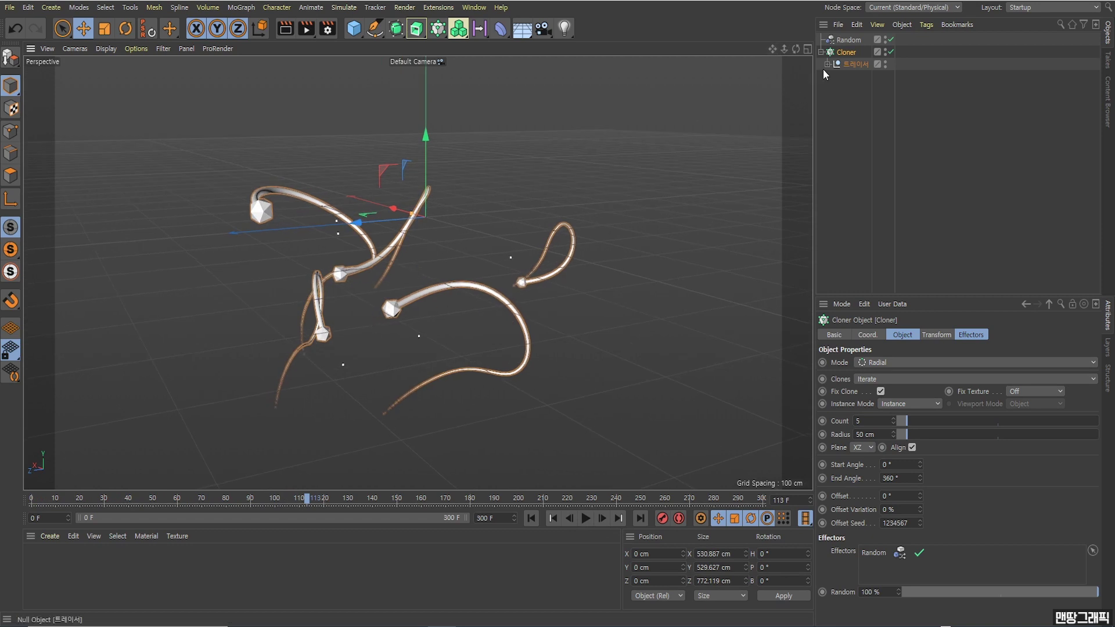
# Expand the 트레이서 group, reselect the Cloner, and create a new material named Mat
pyautogui.click(837, 64)
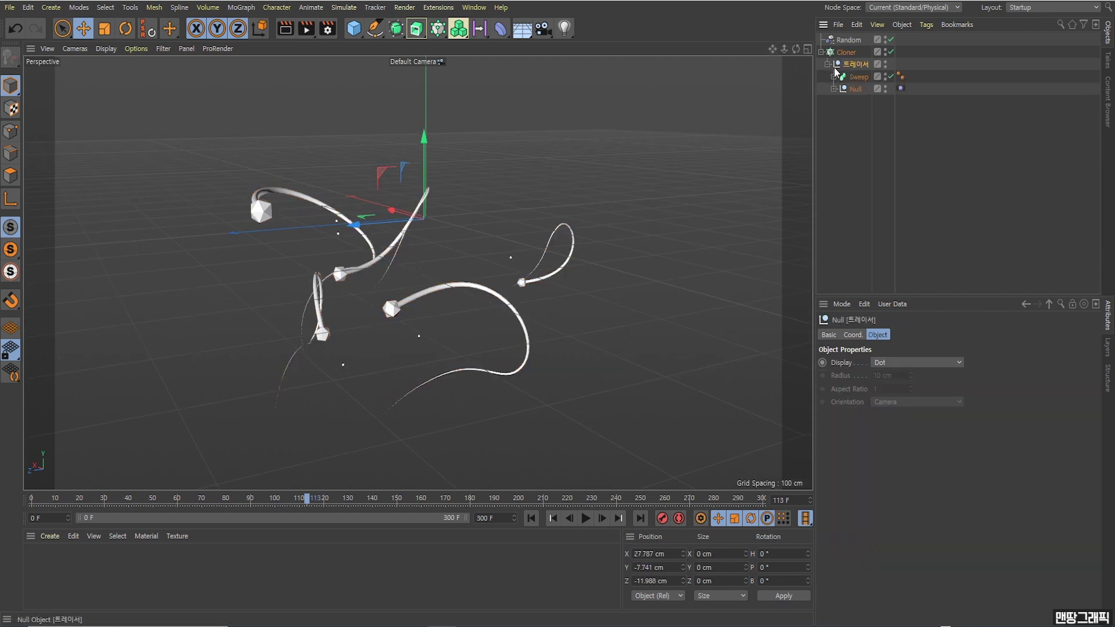
pyautogui.click(847, 52)
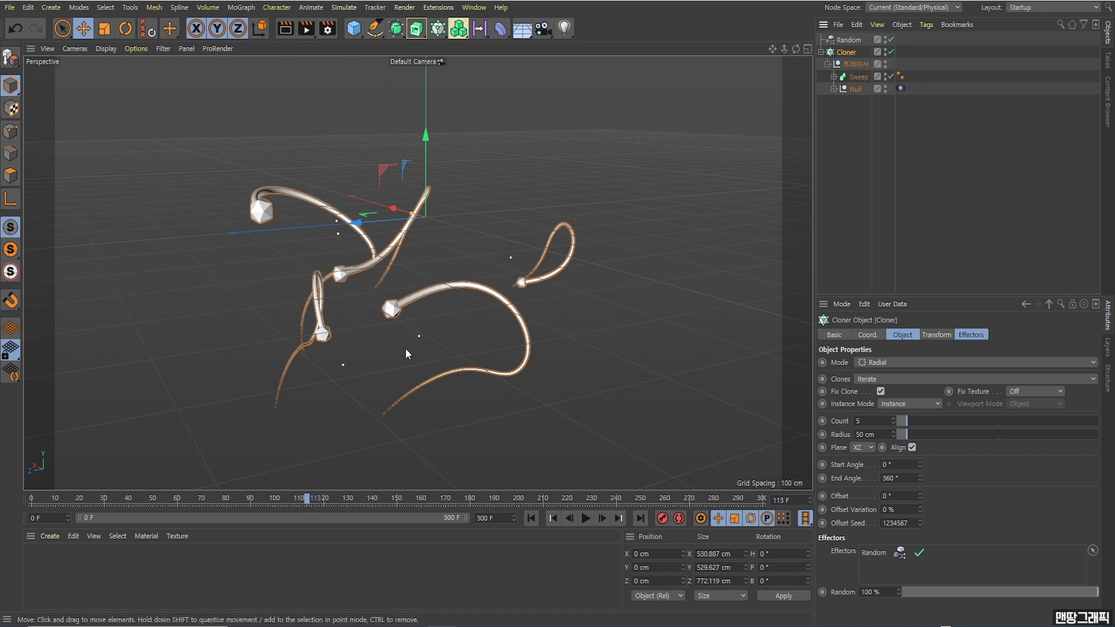
pyautogui.keyDown('alt'); pyautogui.moveTo(424, 340); pyautogui.dragTo(378, 425); pyautogui.keyUp('alt')
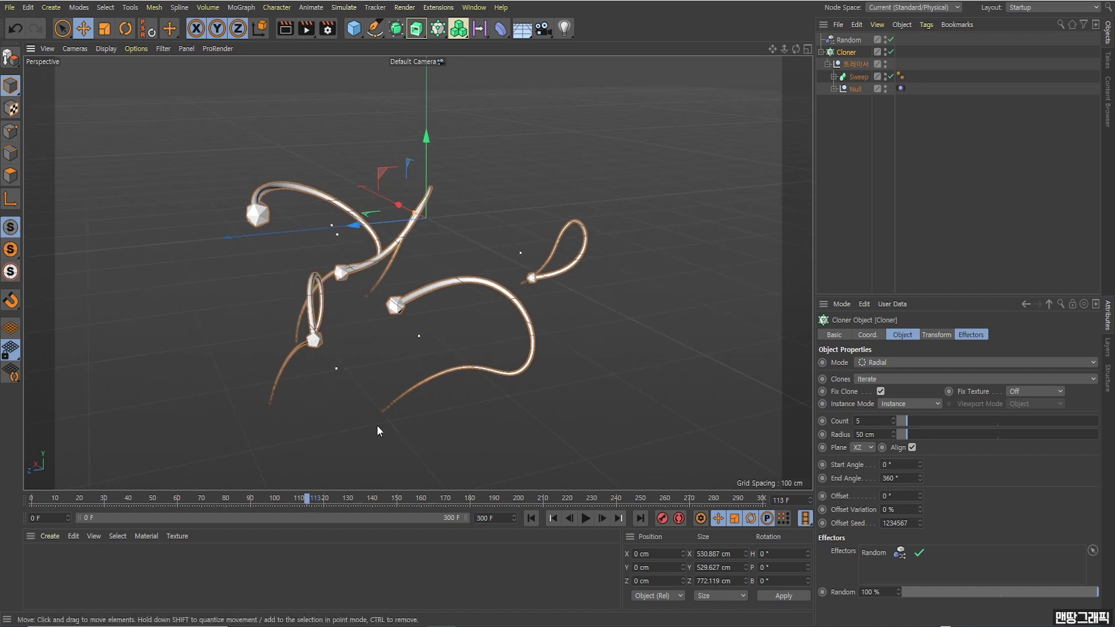
pyautogui.doubleClick(97, 575)
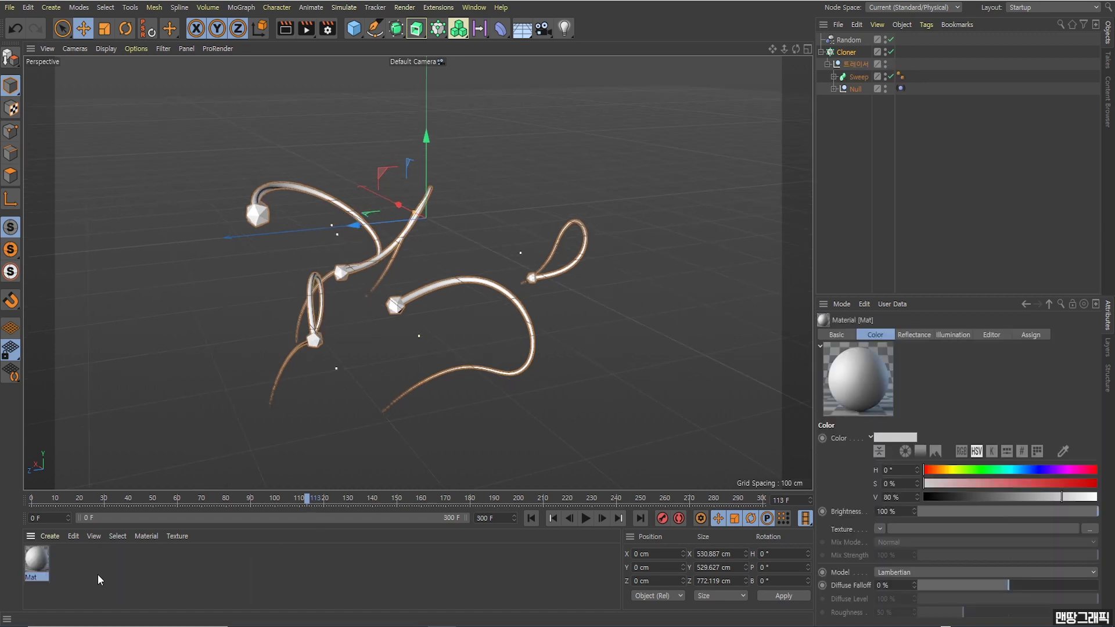
# Give Mat's colour texture a MoGraph Color Shader with its Channel set to Color
pyautogui.doubleClick(37, 558)
pyautogui.moveTo(345, 78); pyautogui.dragTo(373, 111)
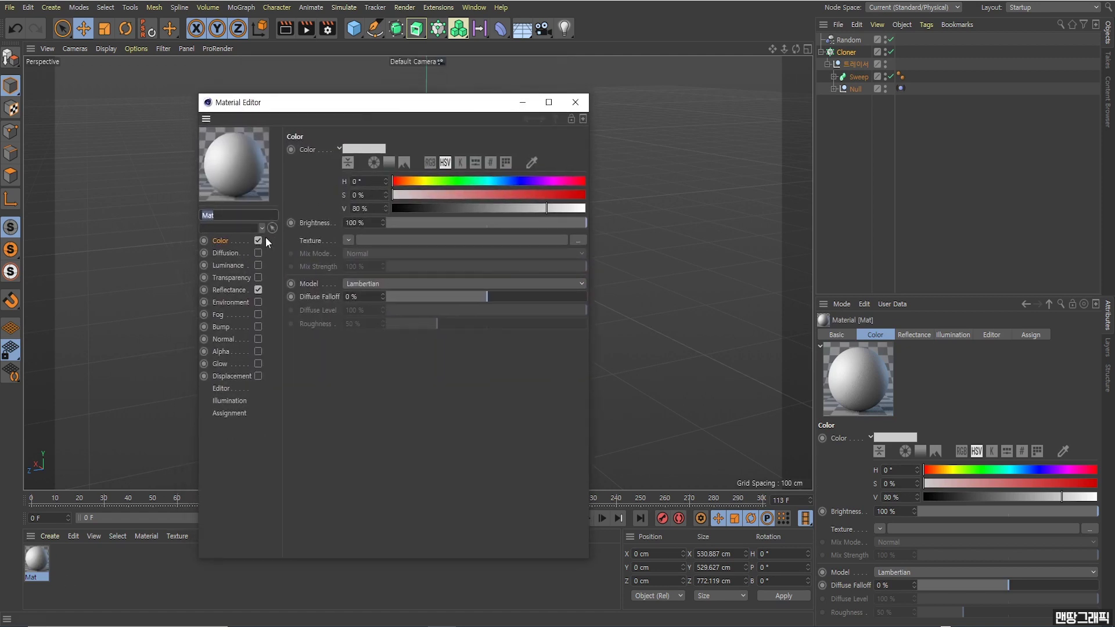
pyautogui.click(348, 240)
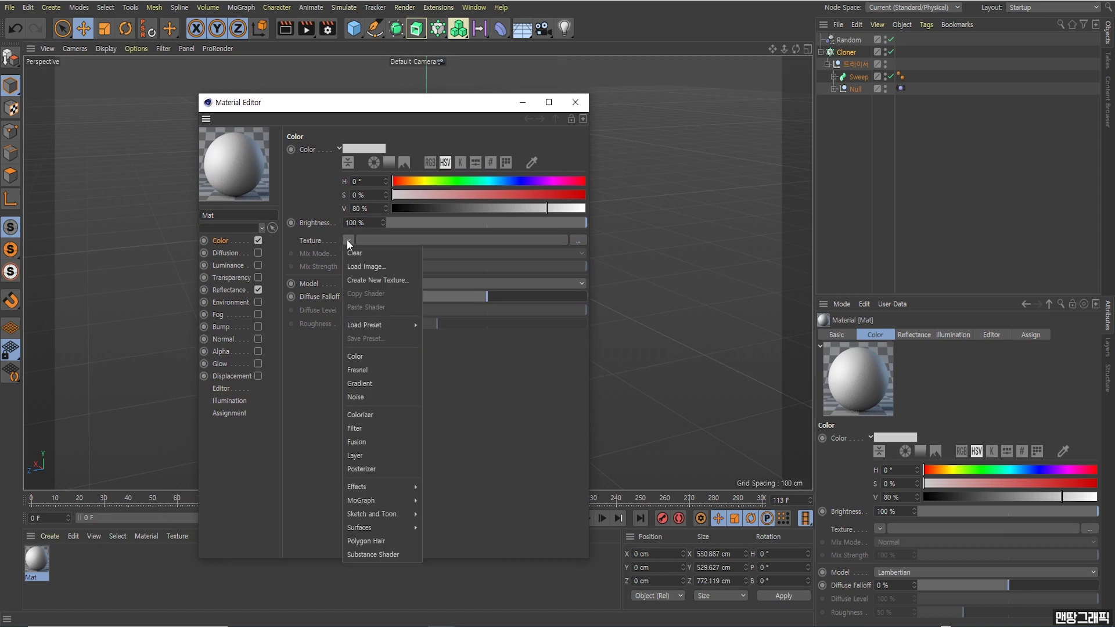
pyautogui.moveTo(375, 500)
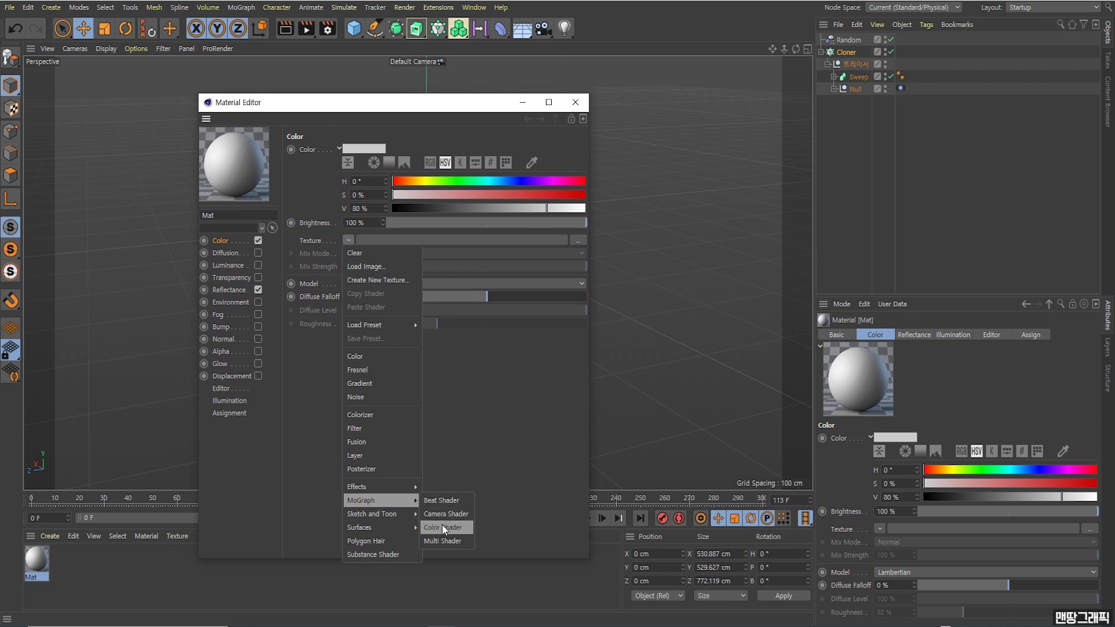
pyautogui.click(441, 526)
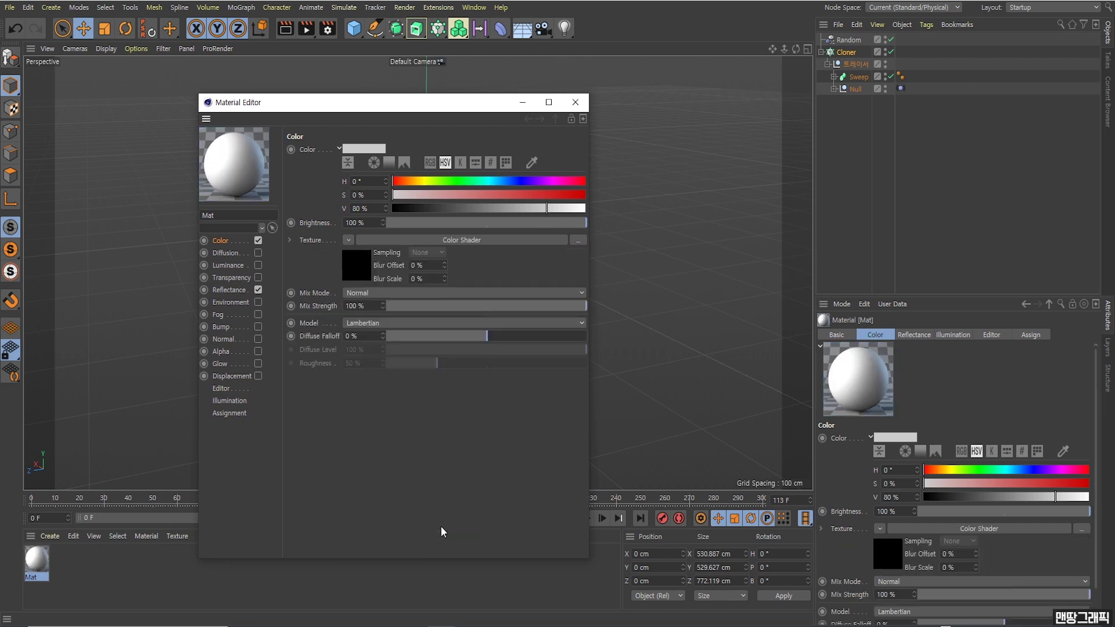
pyautogui.moveTo(431, 114); pyautogui.dragTo(520, 124)
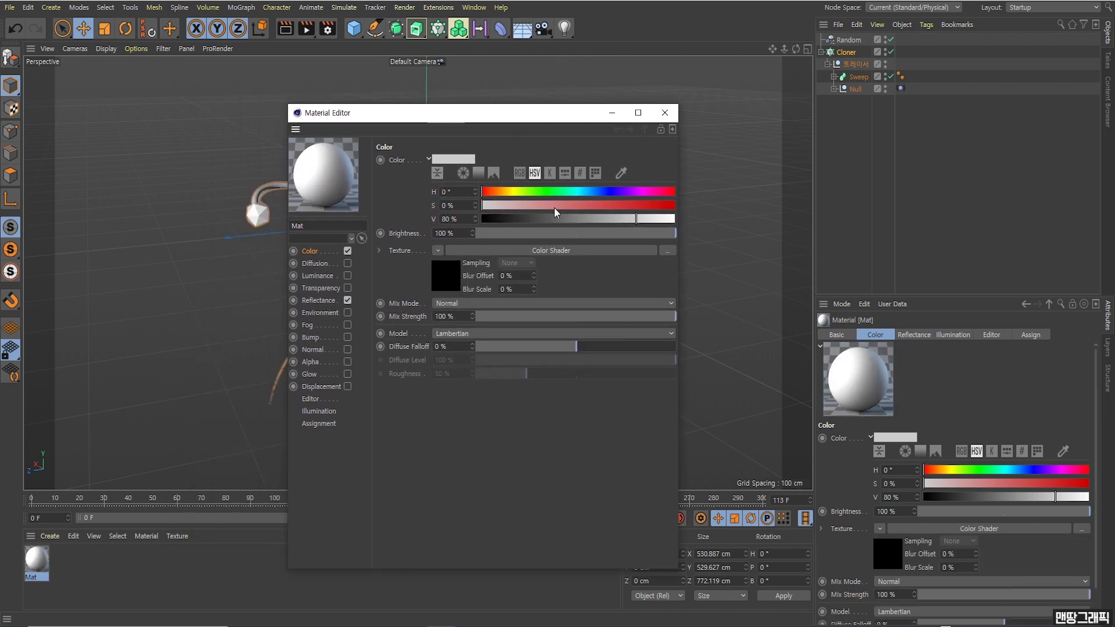
pyautogui.click(539, 249)
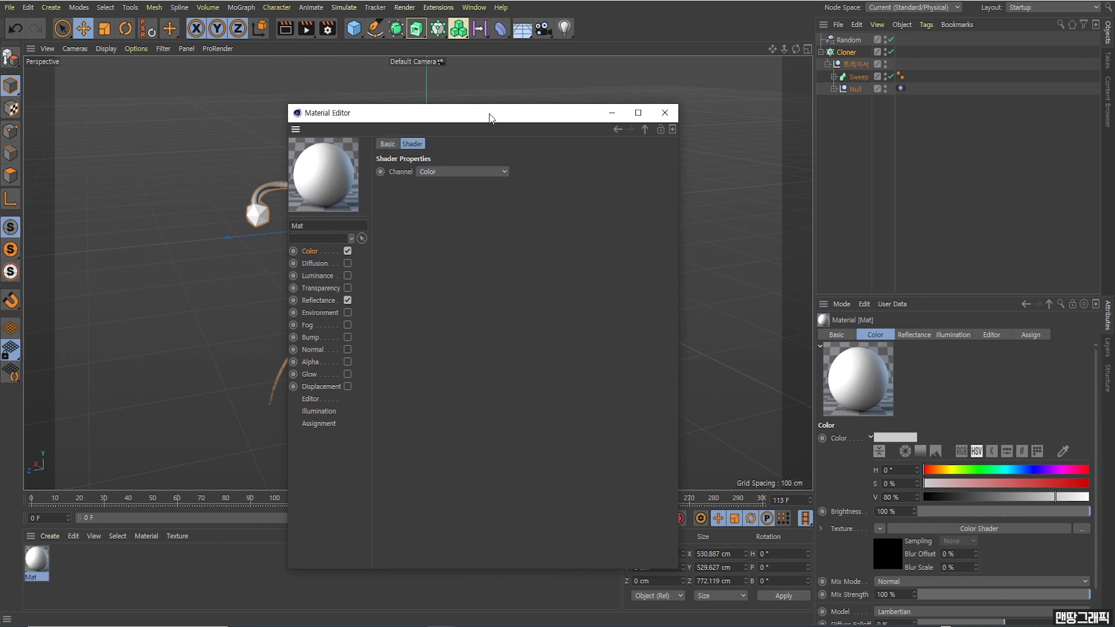
pyautogui.moveTo(489, 111); pyautogui.dragTo(578, 190)
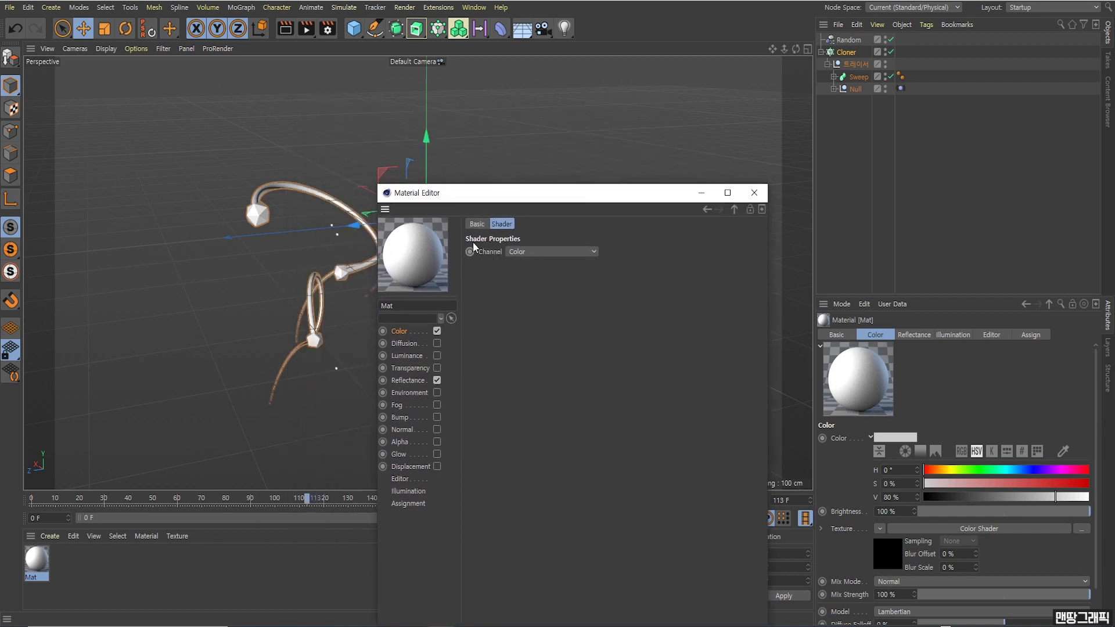
pyautogui.click(549, 252)
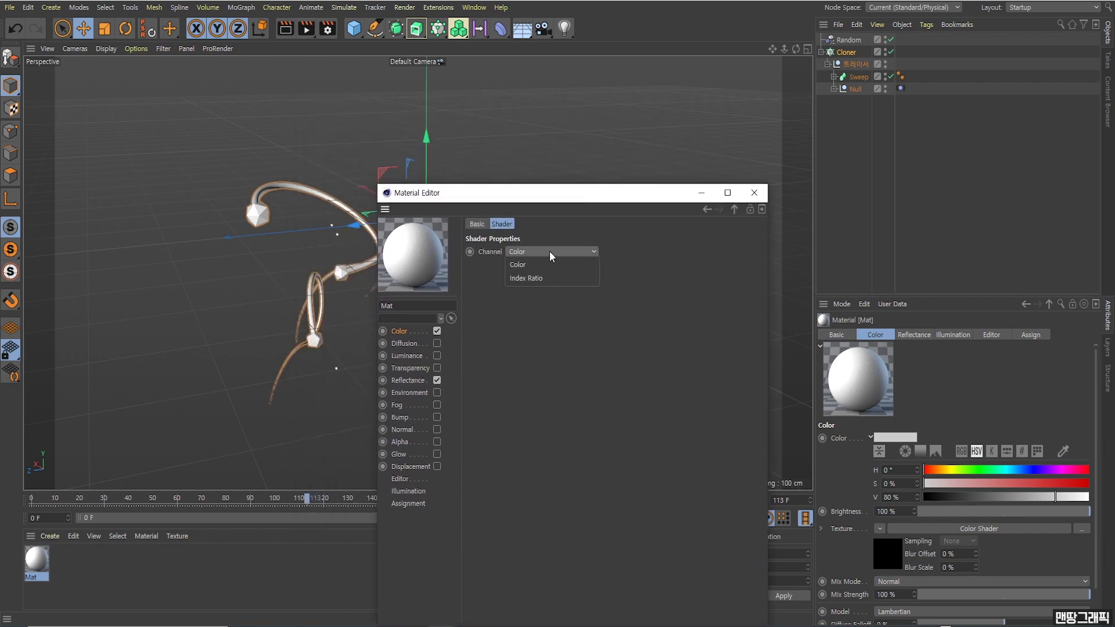
pyautogui.click(544, 266)
pyautogui.click(553, 250)
pyautogui.click(404, 331)
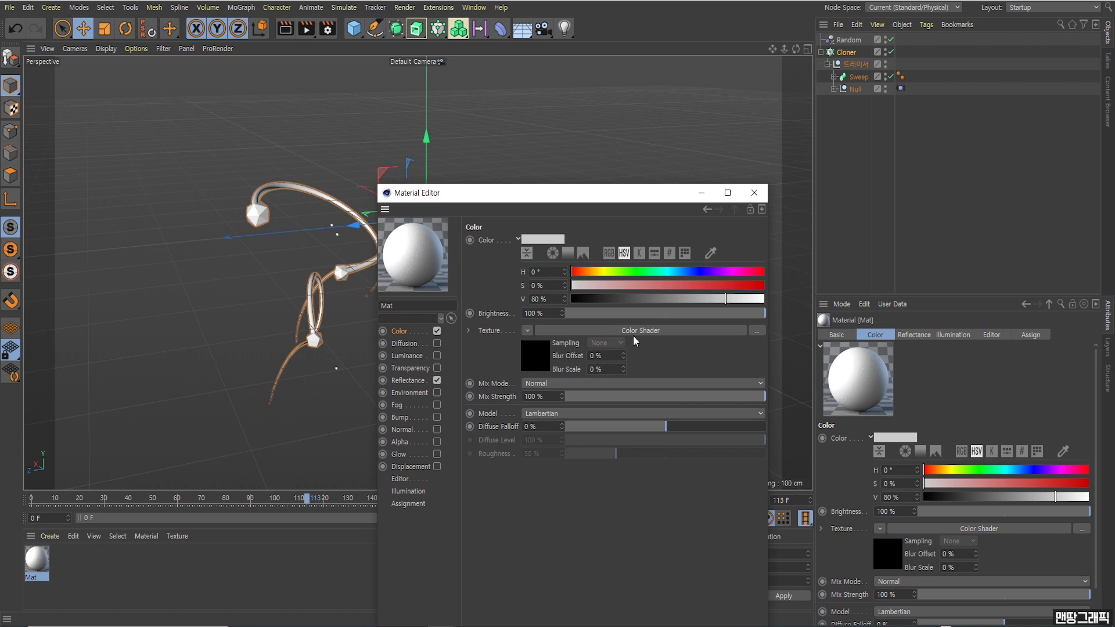
# Replace Mat's Color Shader texture with a MoGraph Multi Shader showing two empty slots
pyautogui.click(531, 329)
pyautogui.moveTo(557, 262)
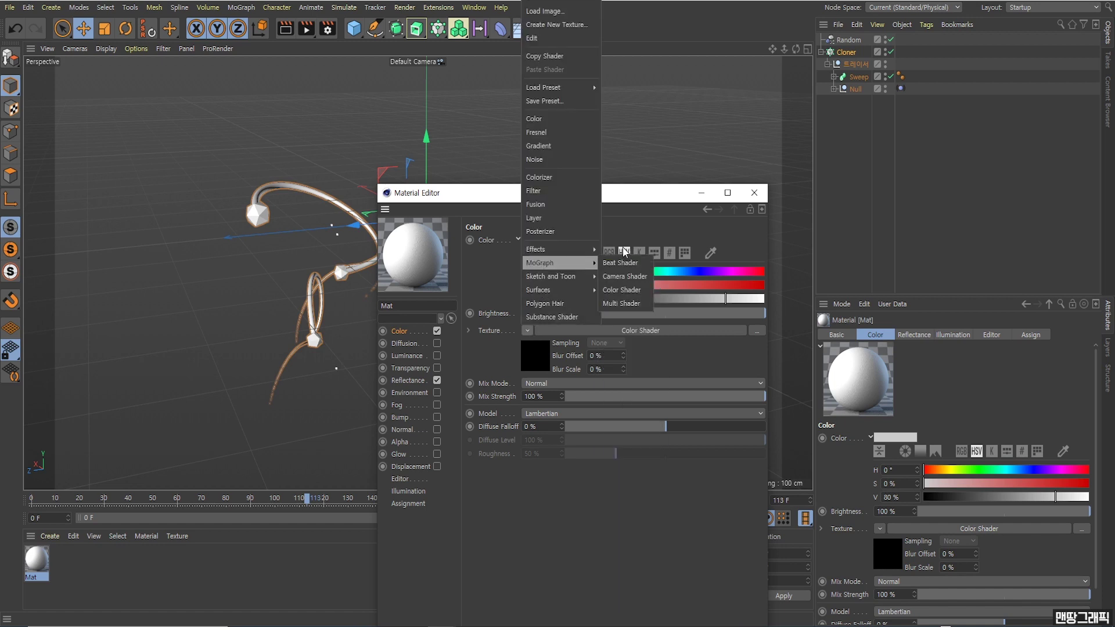
pyautogui.click(629, 198)
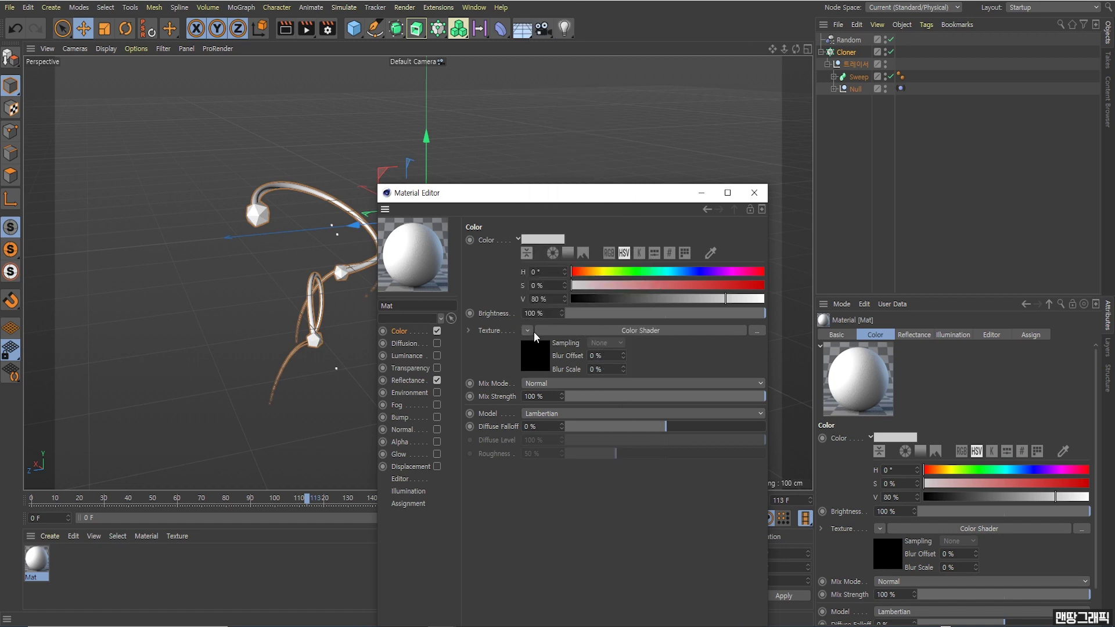
pyautogui.click(530, 332)
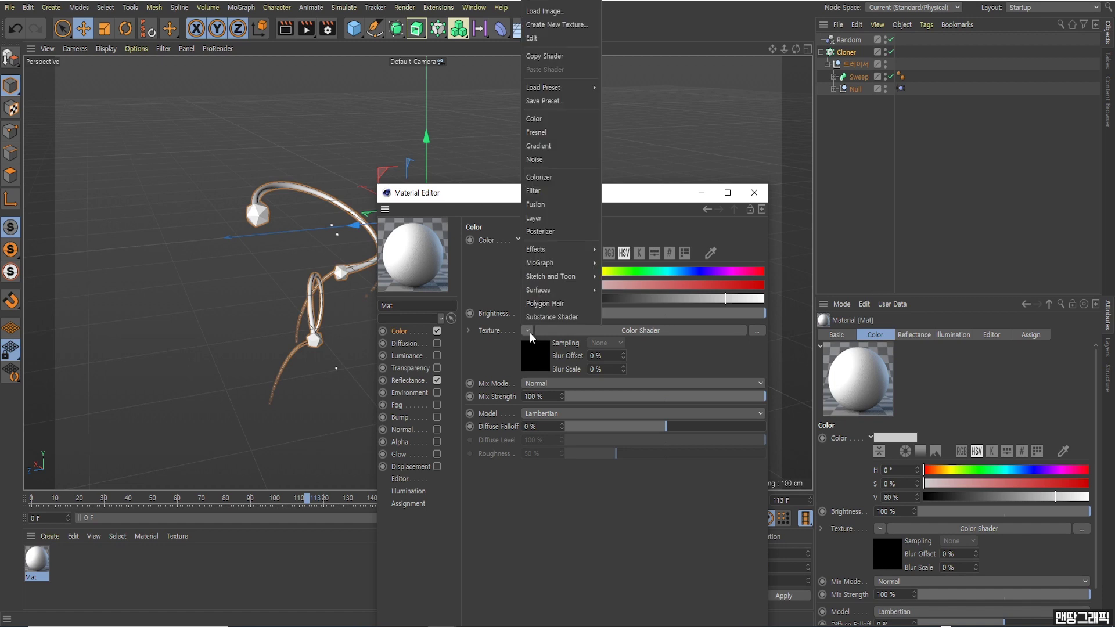
pyautogui.click(546, 5)
pyautogui.moveTo(543, 195); pyautogui.dragTo(546, 124)
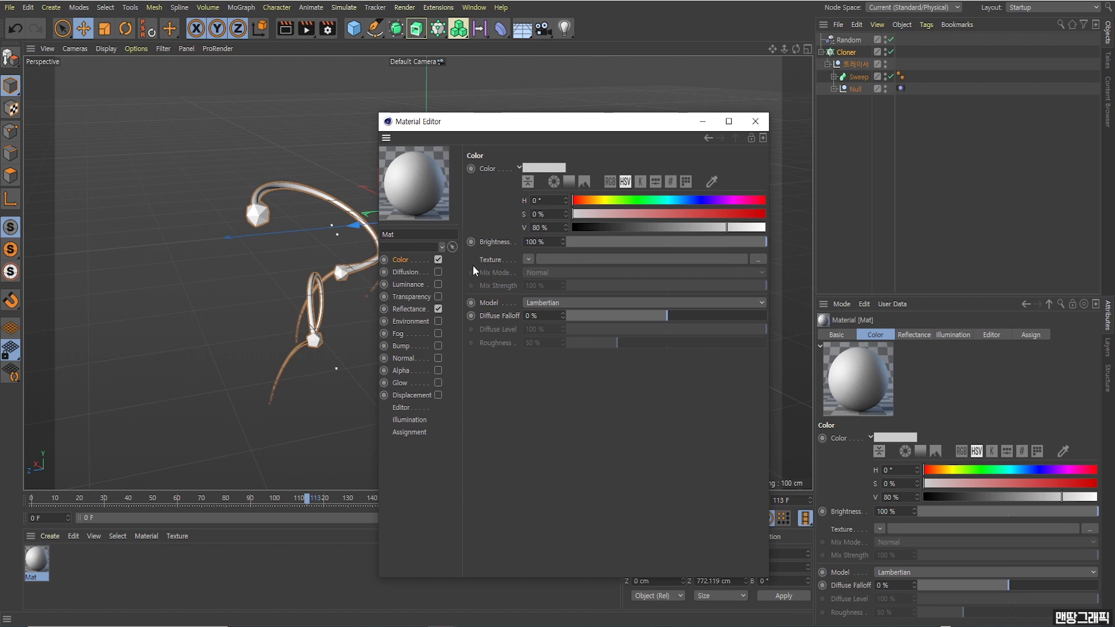
pyautogui.click(527, 261)
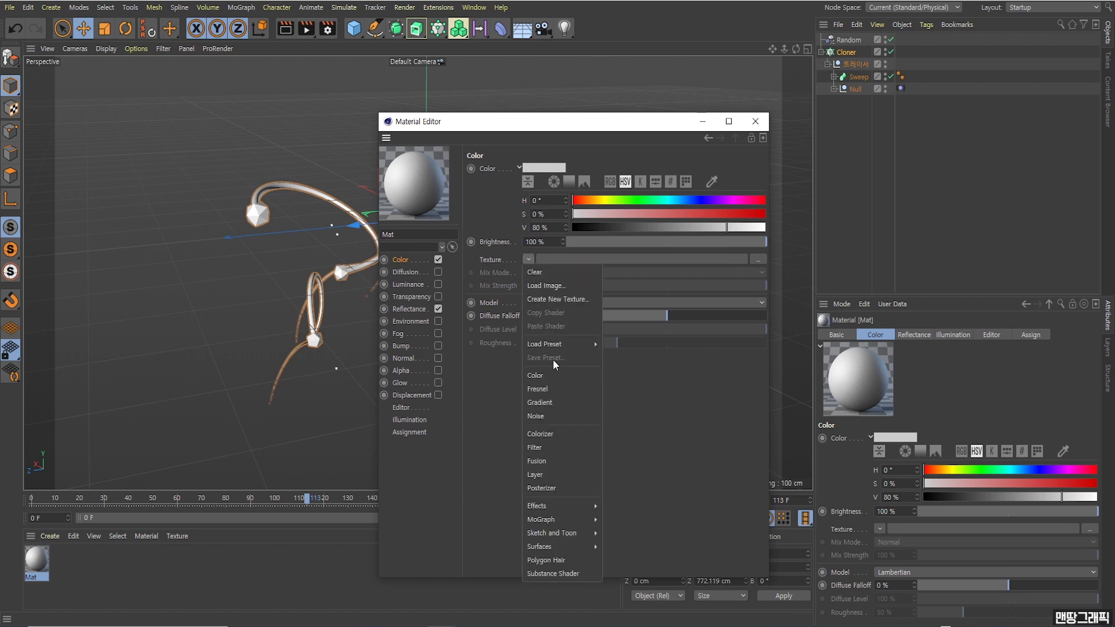
pyautogui.moveTo(549, 519)
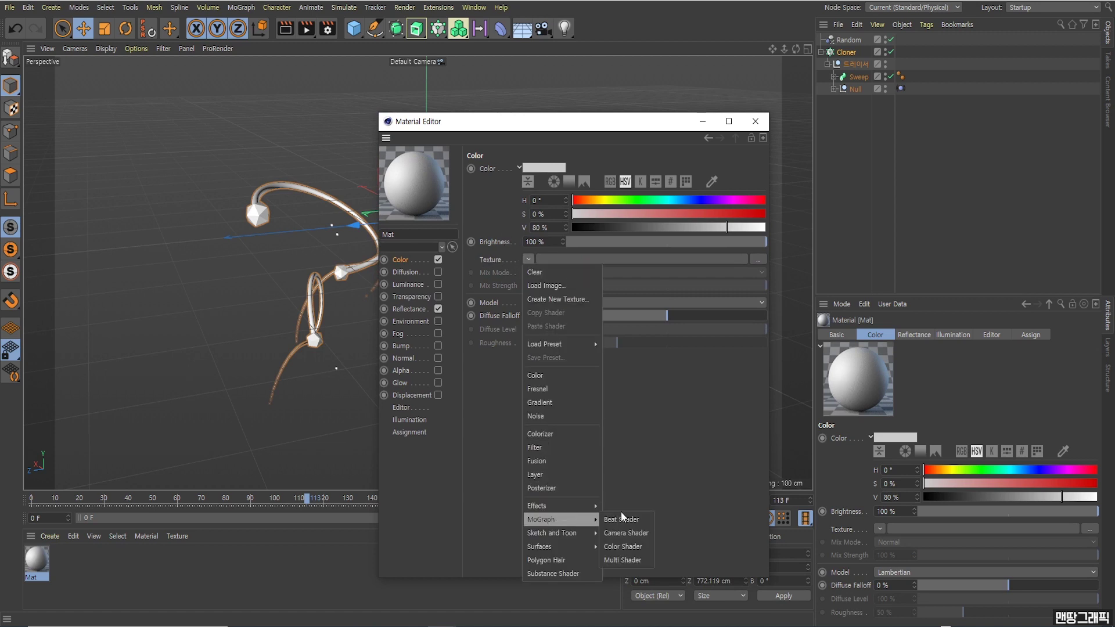
pyautogui.click(623, 561)
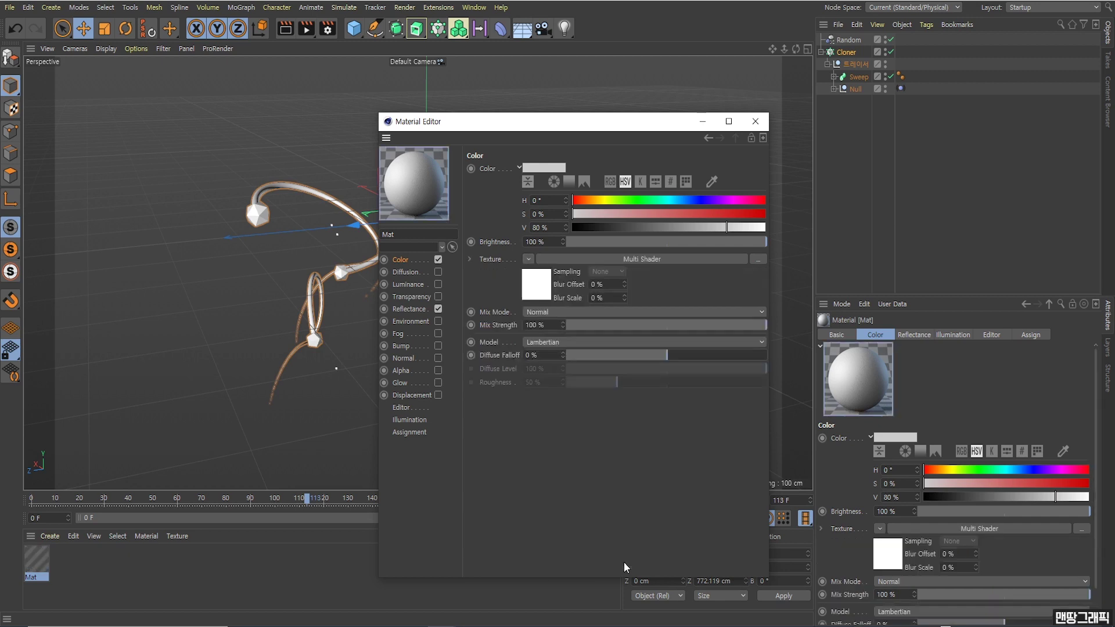
pyautogui.click(642, 259)
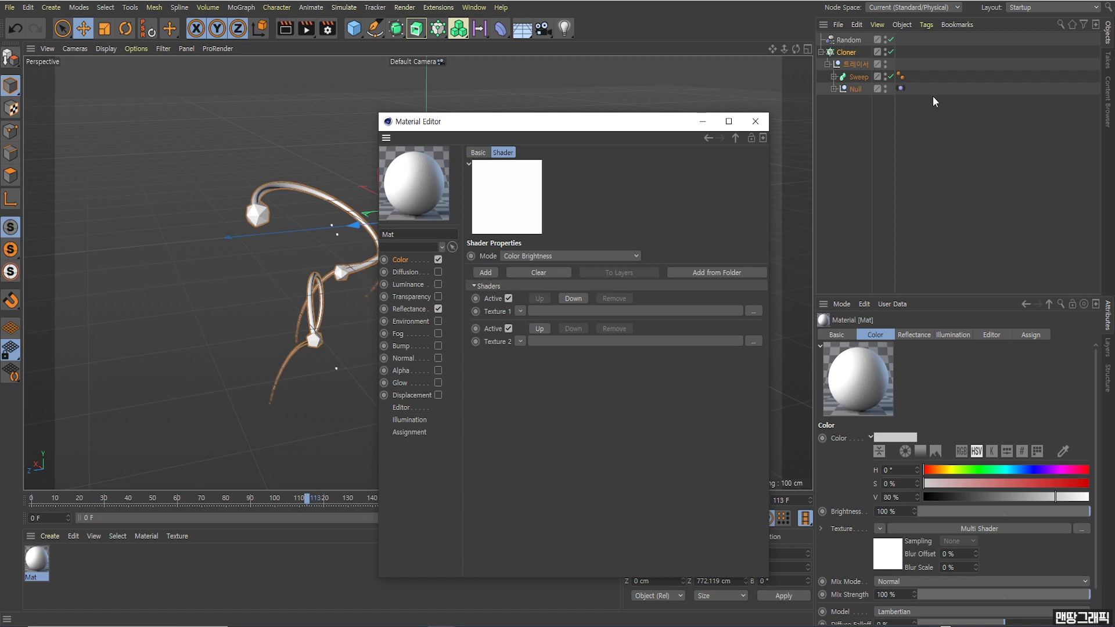
# Add Multi Shader texture slots up to five and make Texture 1 a Color shader
pyautogui.click(487, 273)
pyautogui.click(487, 272)
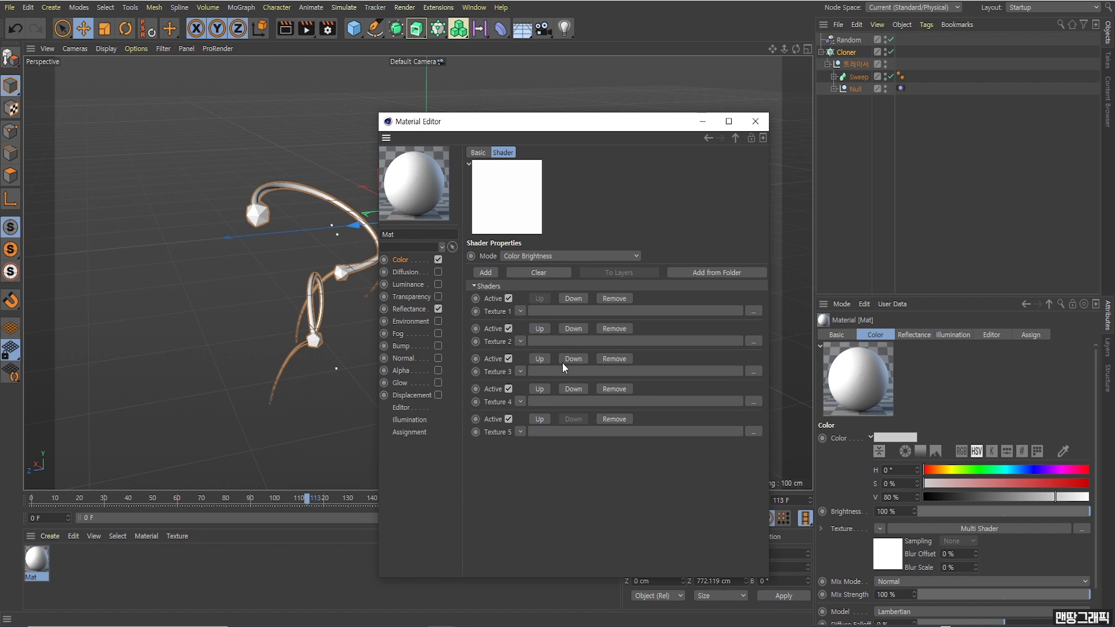
pyautogui.click(519, 312)
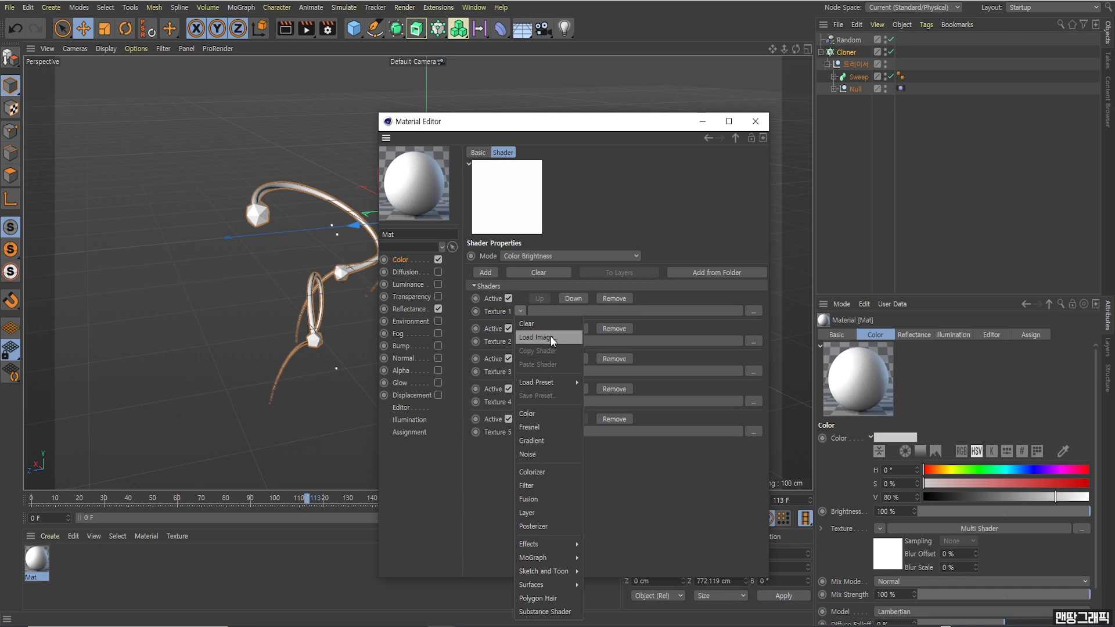
pyautogui.click(538, 416)
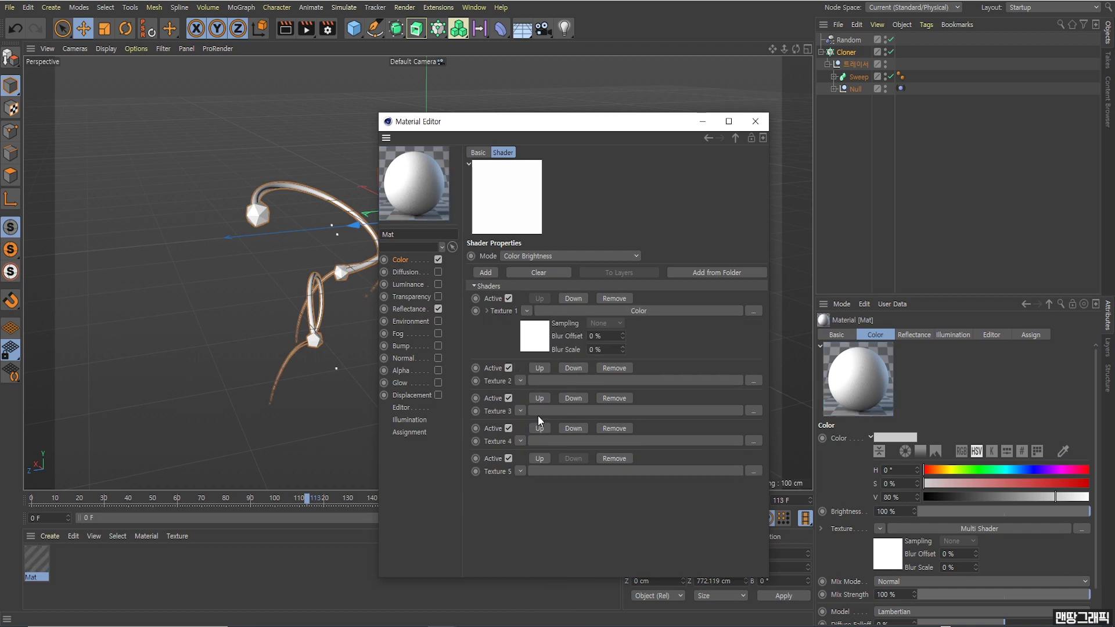
# Color Texture 1 yellow-orange with hue 42° and saturation 64%
pyautogui.click(537, 344)
pyautogui.click(586, 288)
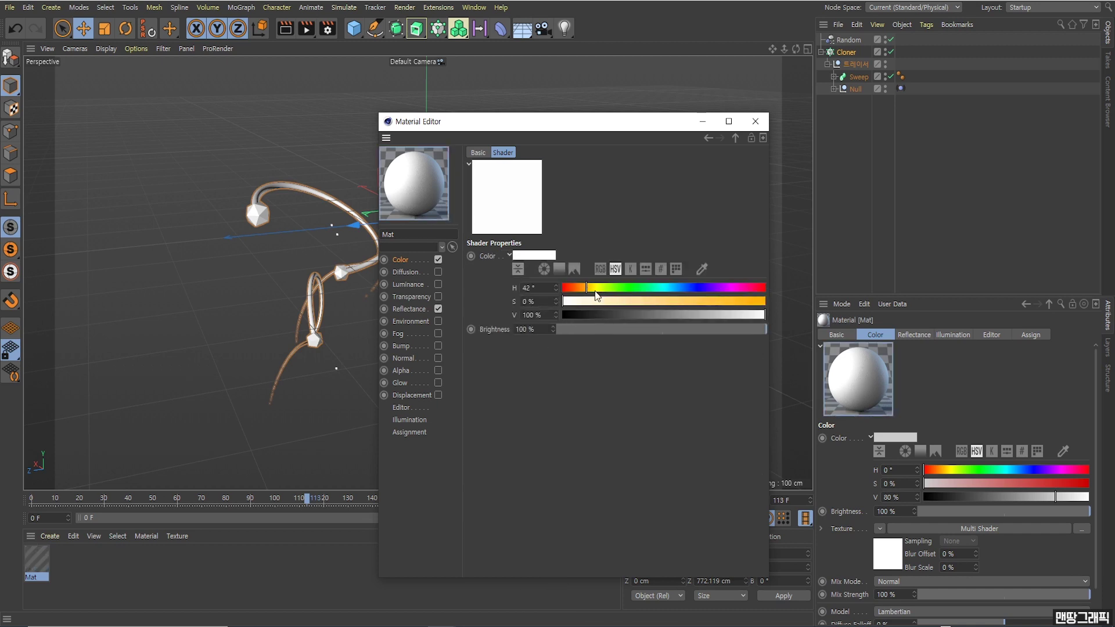
pyautogui.click(692, 301)
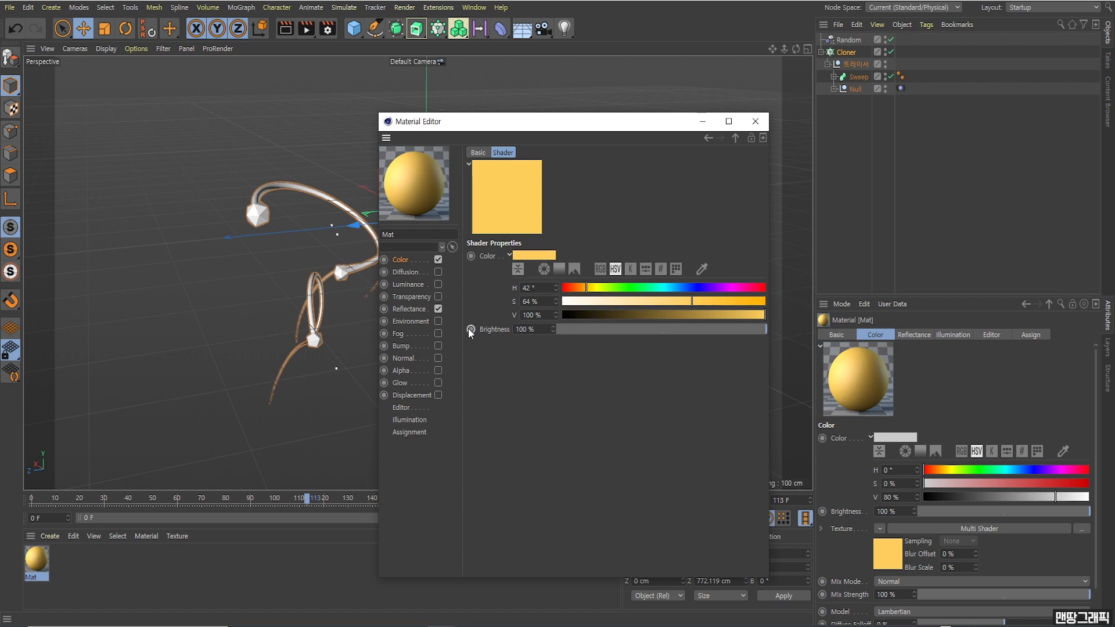
pyautogui.click(706, 138)
# Make Texture 2 a light green Color shader with hue 128° and saturation 50%
pyautogui.click(519, 382)
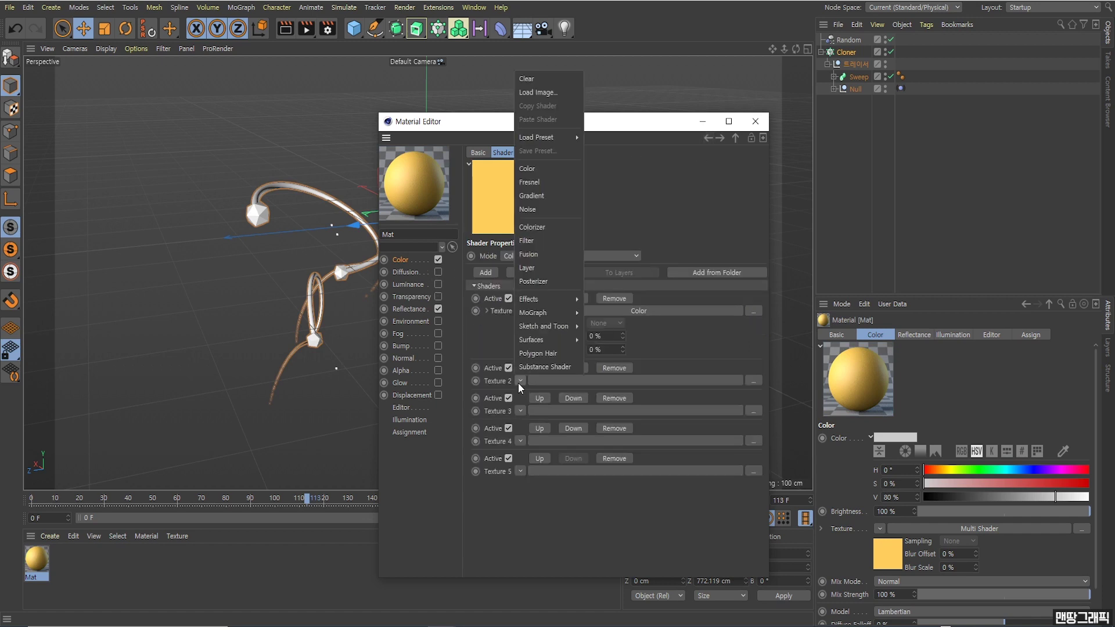
pyautogui.click(532, 171)
pyautogui.click(542, 409)
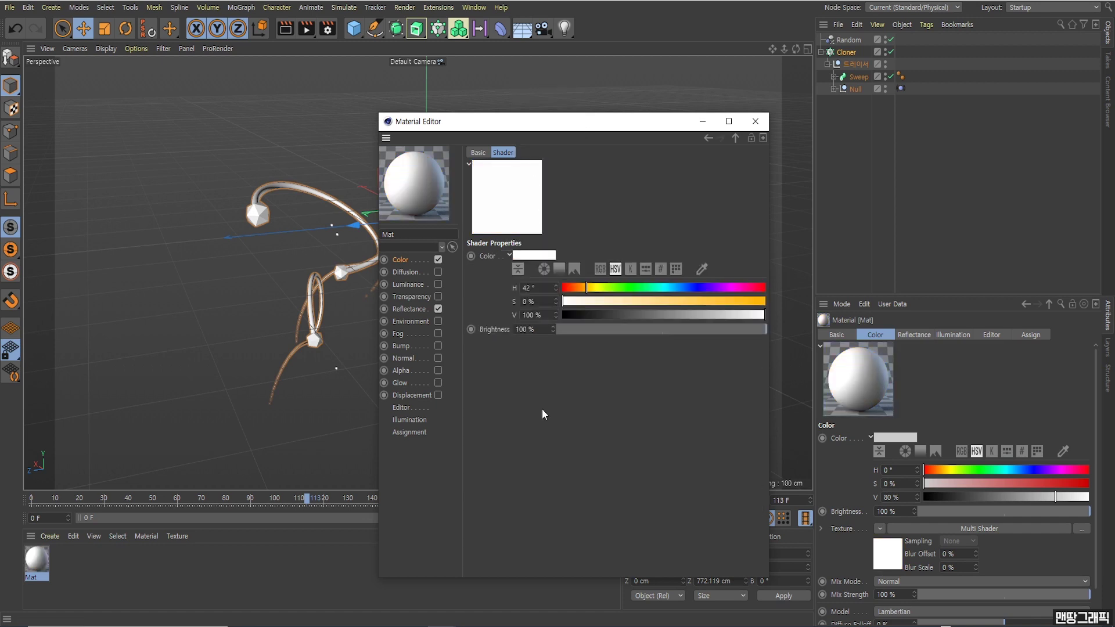
pyautogui.click(634, 288)
pyautogui.moveTo(561, 297); pyautogui.dragTo(664, 301)
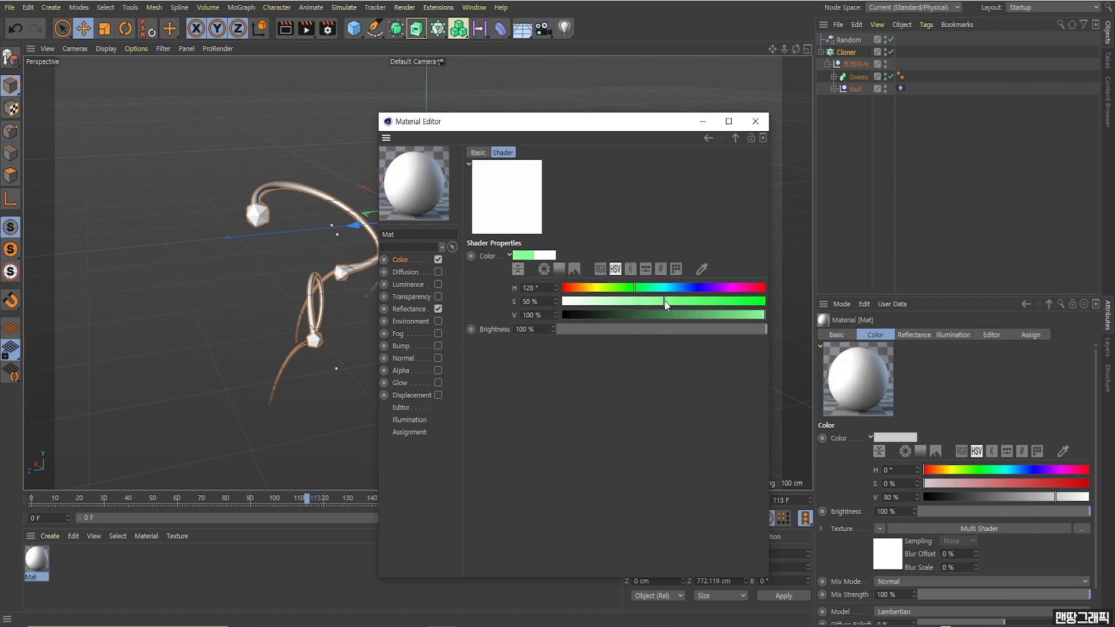
pyautogui.click(709, 140)
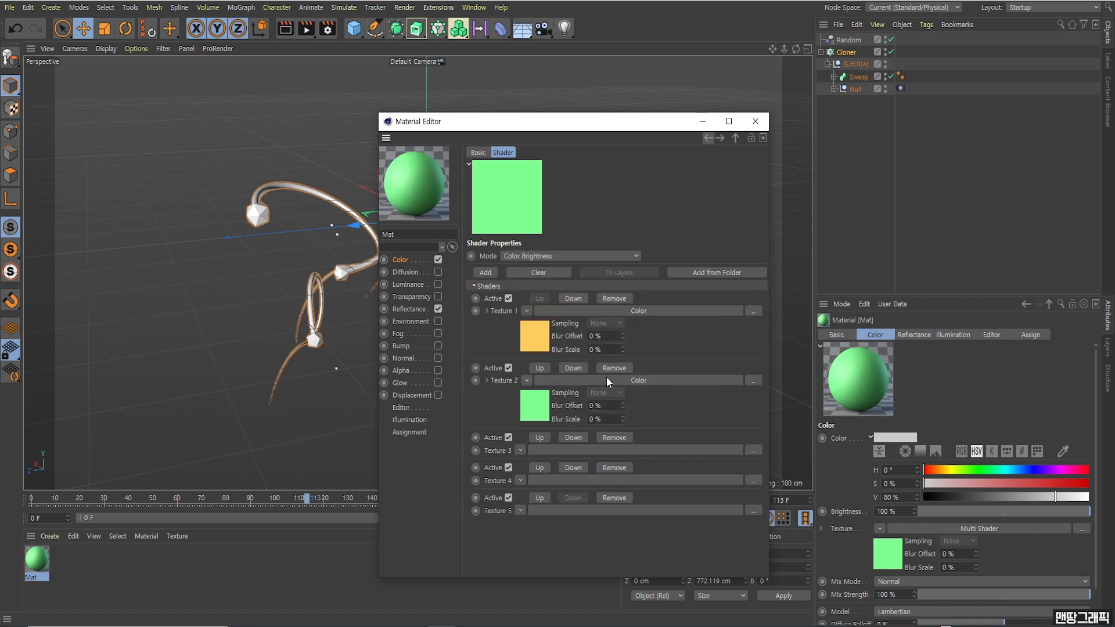
pyautogui.click(521, 451)
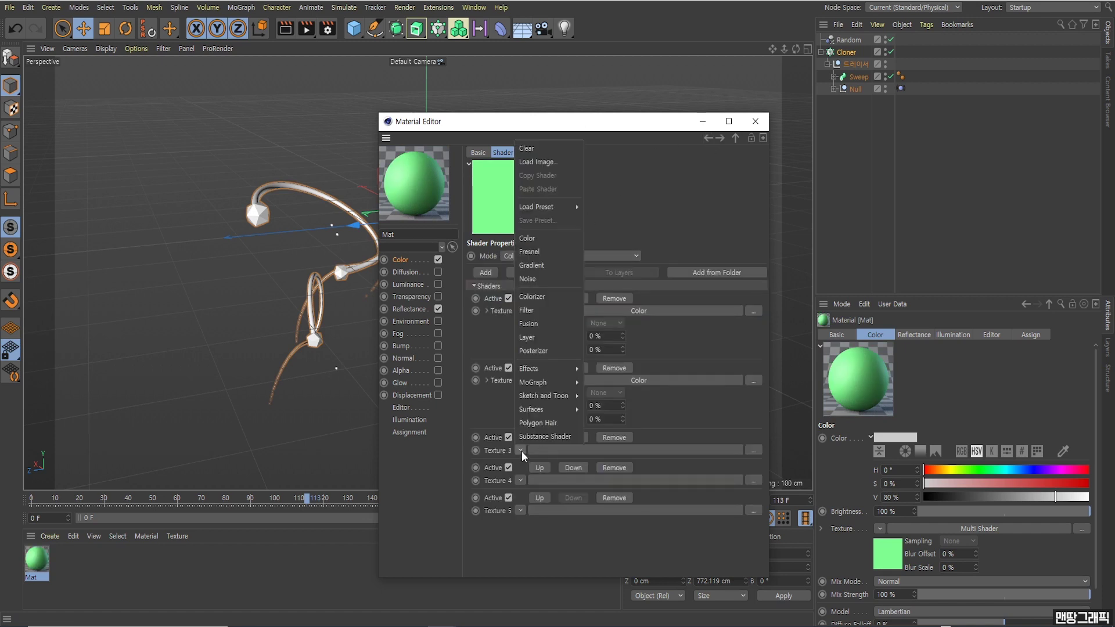
# Set Texture 3 to a Gradient whose left knot is cyan (H 192°, S 82%, V 76%)
pyautogui.click(534, 267)
pyautogui.click(546, 477)
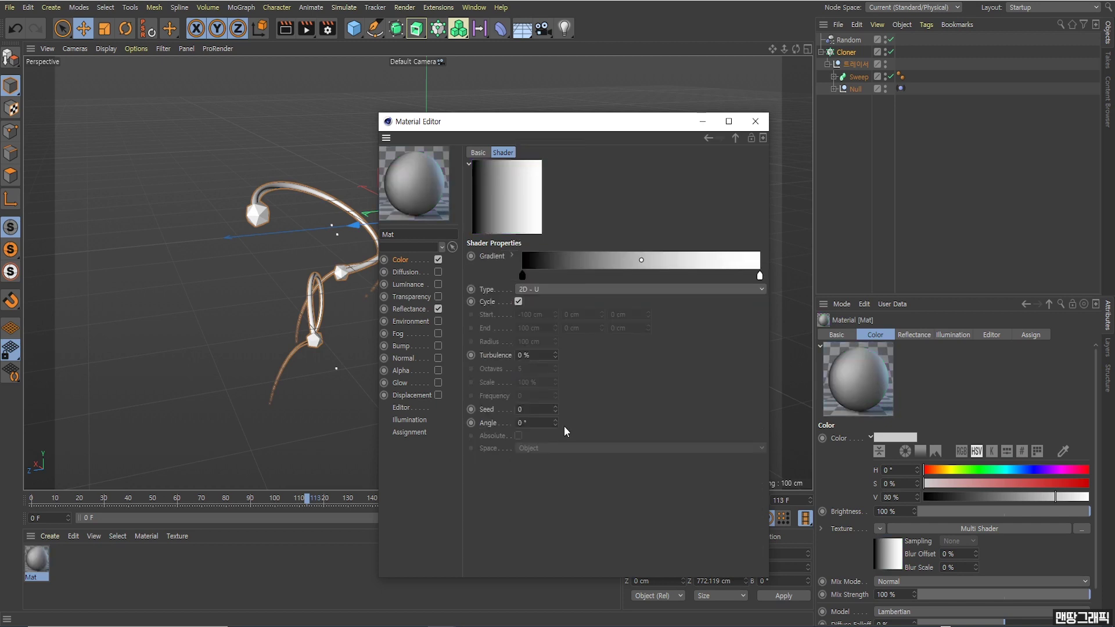
pyautogui.doubleClick(523, 276)
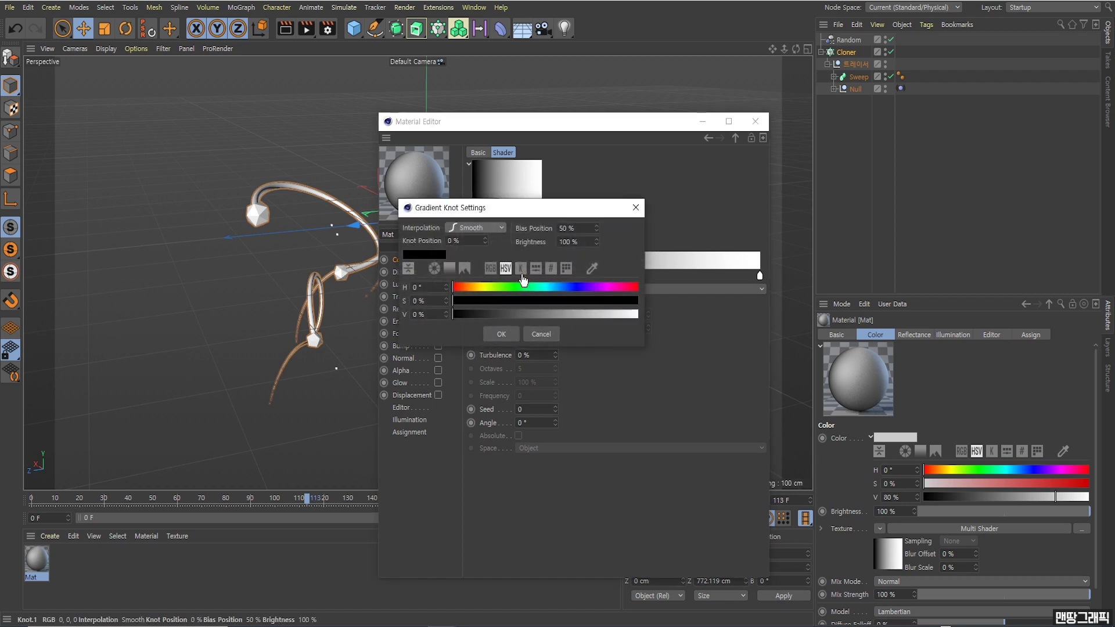
pyautogui.click(552, 287)
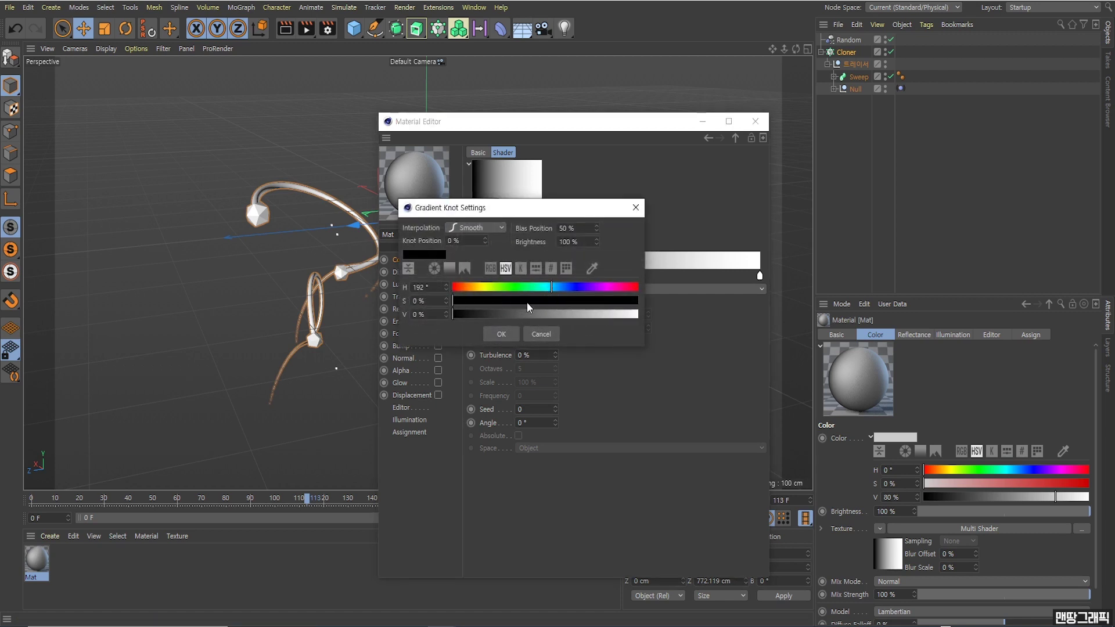
pyautogui.moveTo(527, 314)
pyautogui.mouseDown()
pyautogui.moveTo(593, 314)
pyautogui.moveTo(604, 300)
pyautogui.mouseUp()
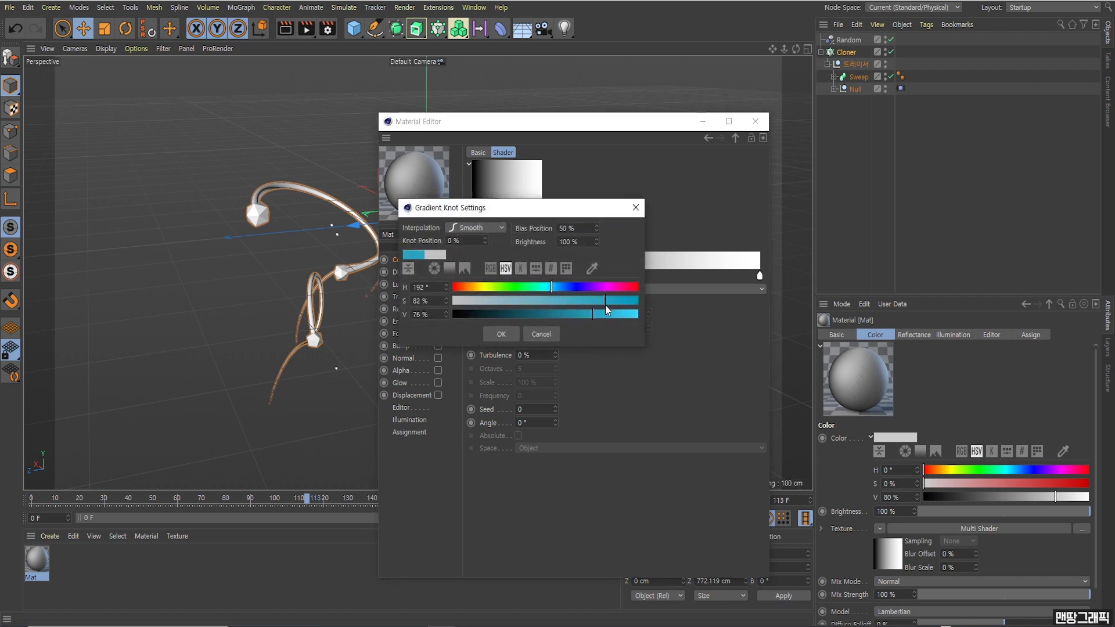
pyautogui.click(509, 333)
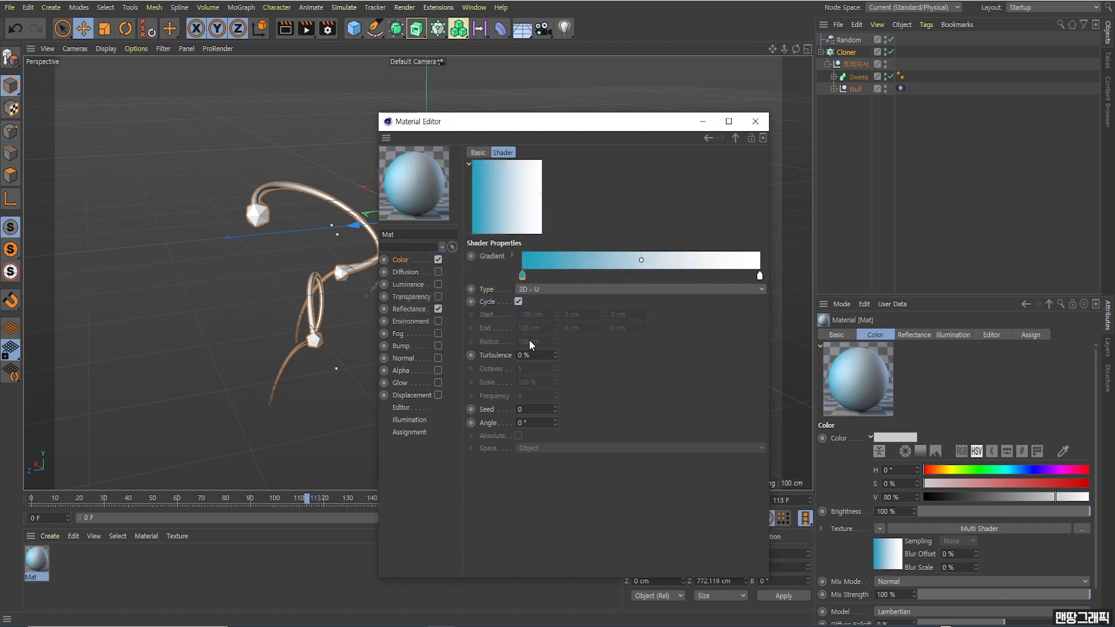
pyautogui.click(706, 140)
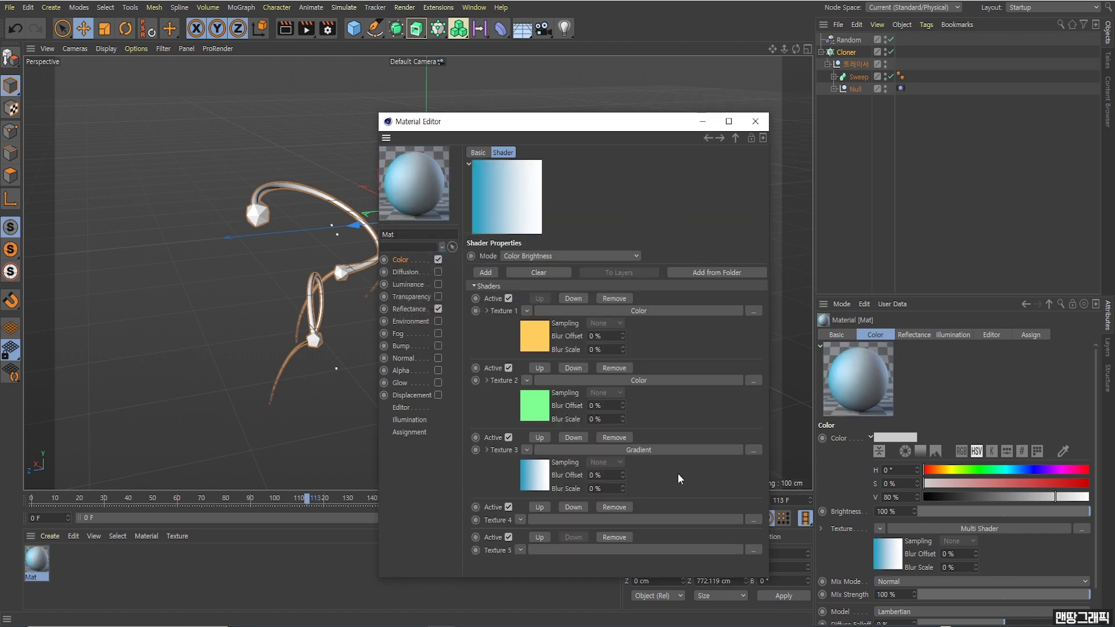
pyautogui.click(521, 519)
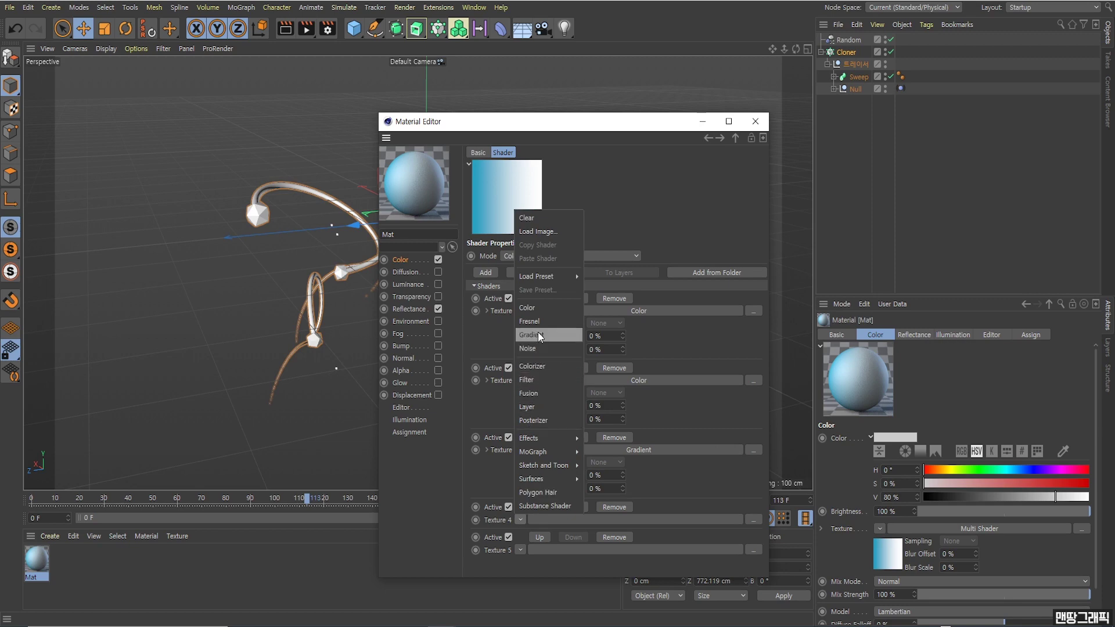
# Load the Satnwood3.jpg wood image from G:\책상위머그컵\tex into Texture 4
pyautogui.click(545, 234)
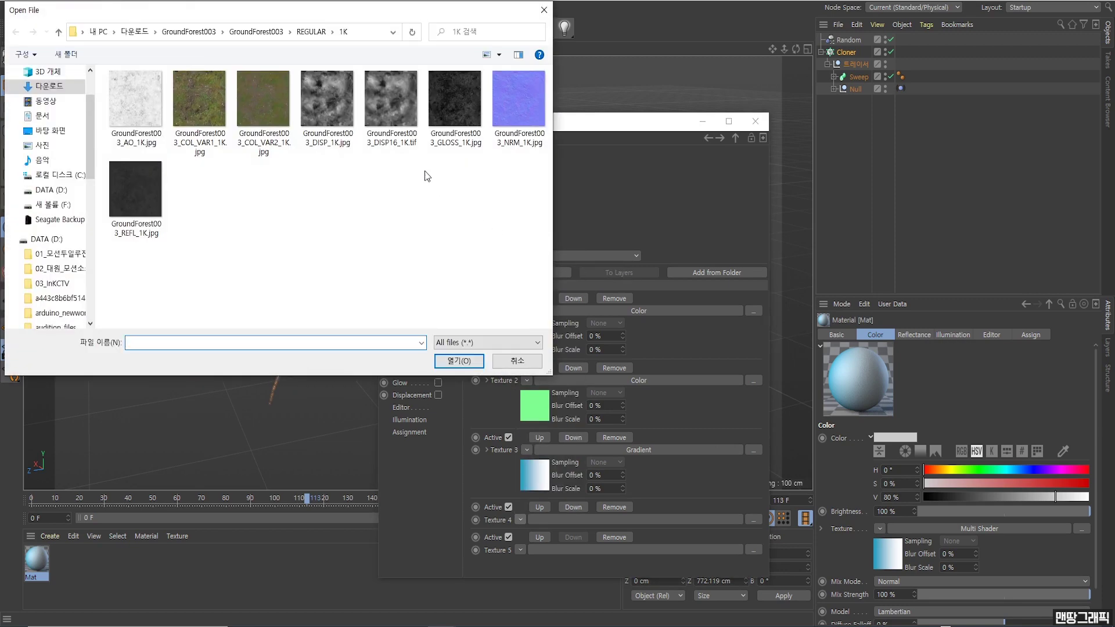
pyautogui.click(207, 113)
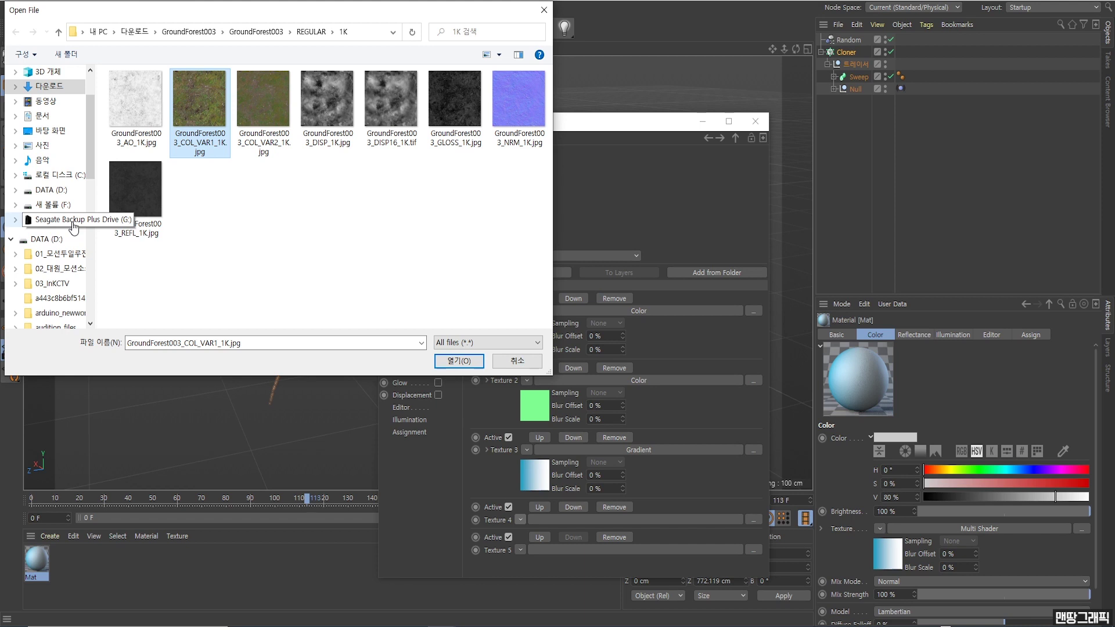
pyautogui.click(61, 221)
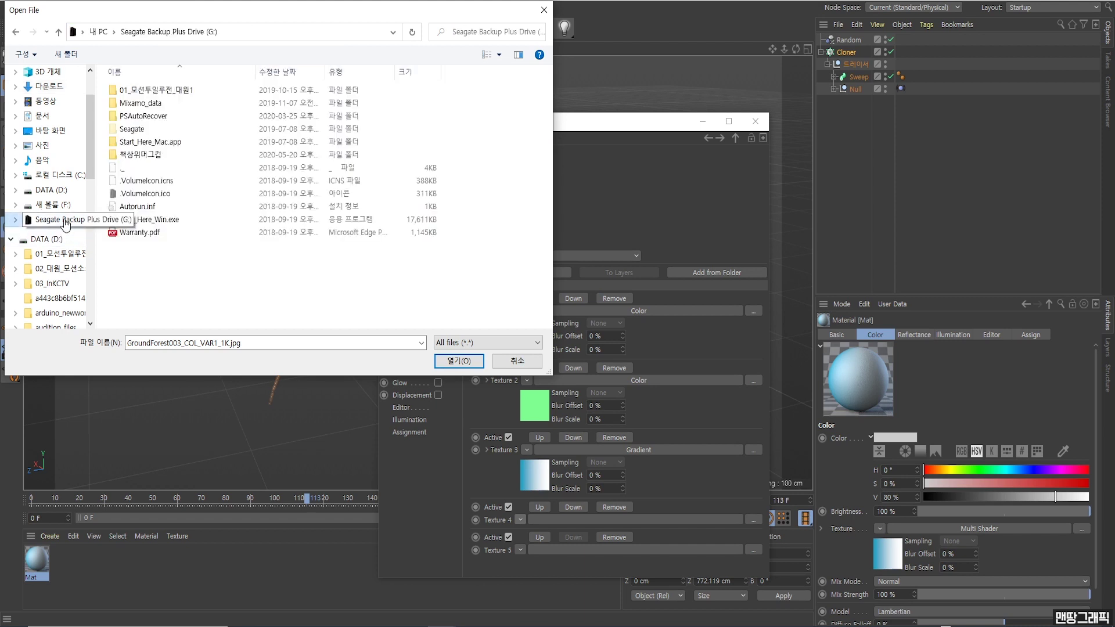
pyautogui.doubleClick(141, 157)
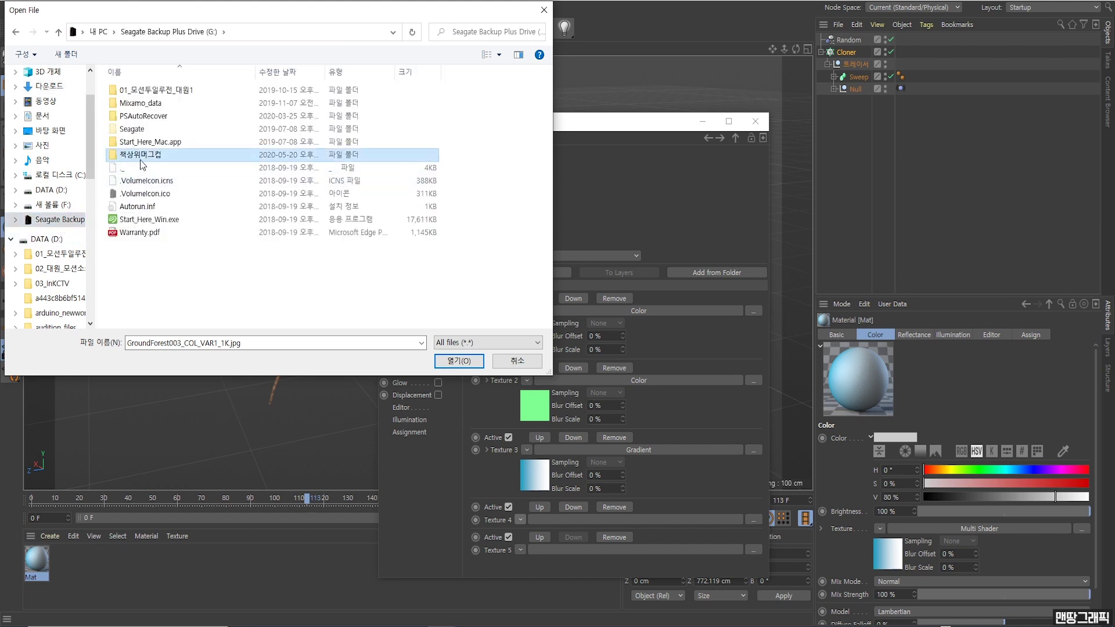
pyautogui.doubleClick(134, 91)
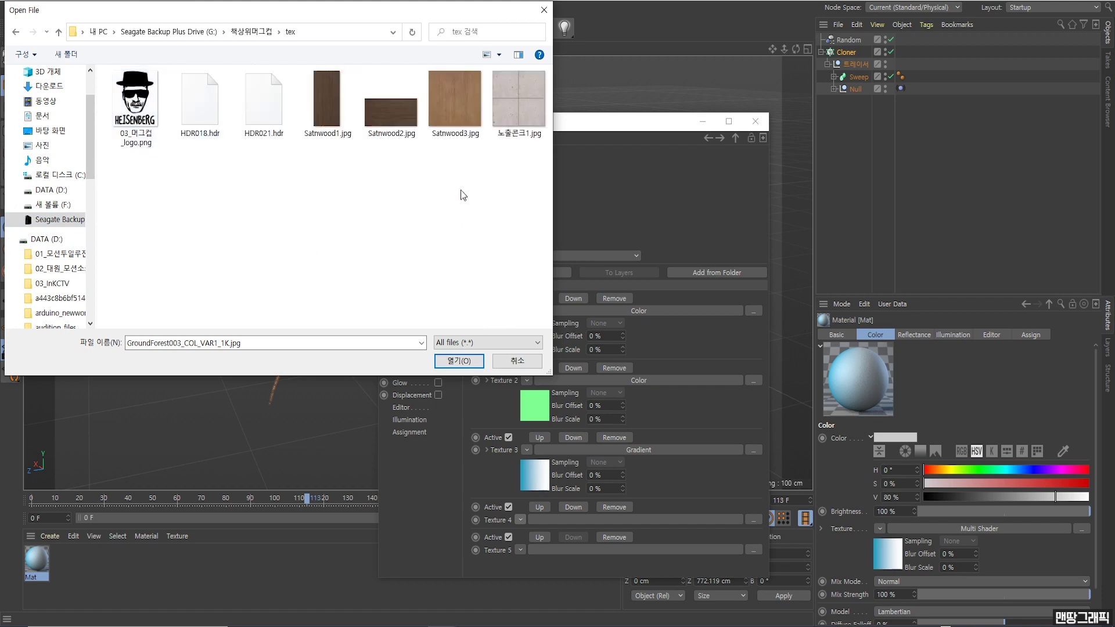
pyautogui.click(461, 117)
pyautogui.click(459, 361)
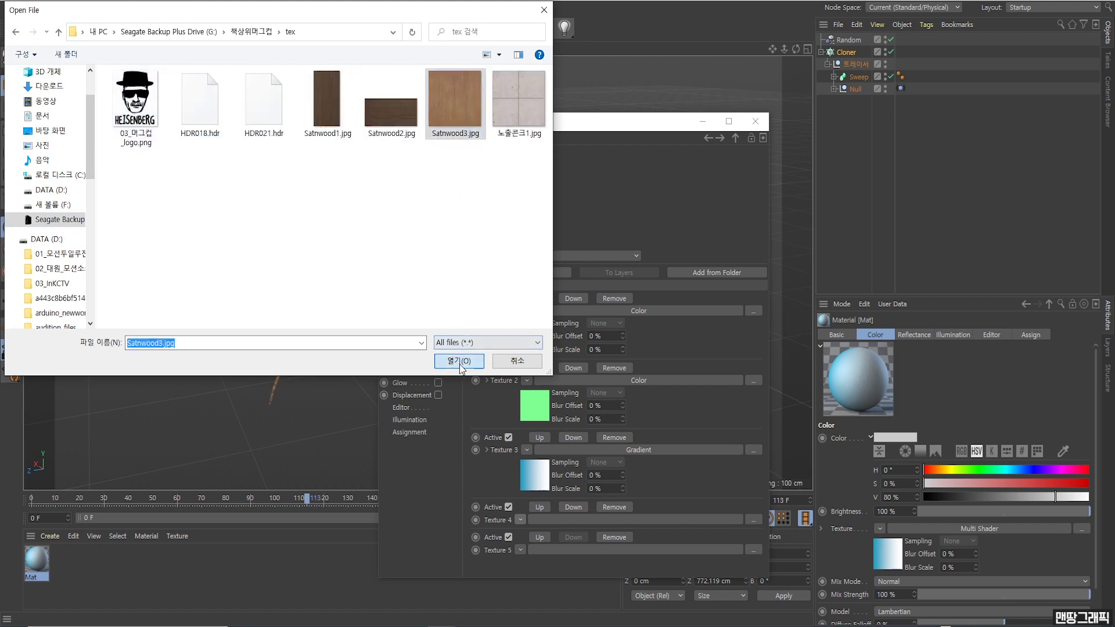
pyautogui.click(650, 366)
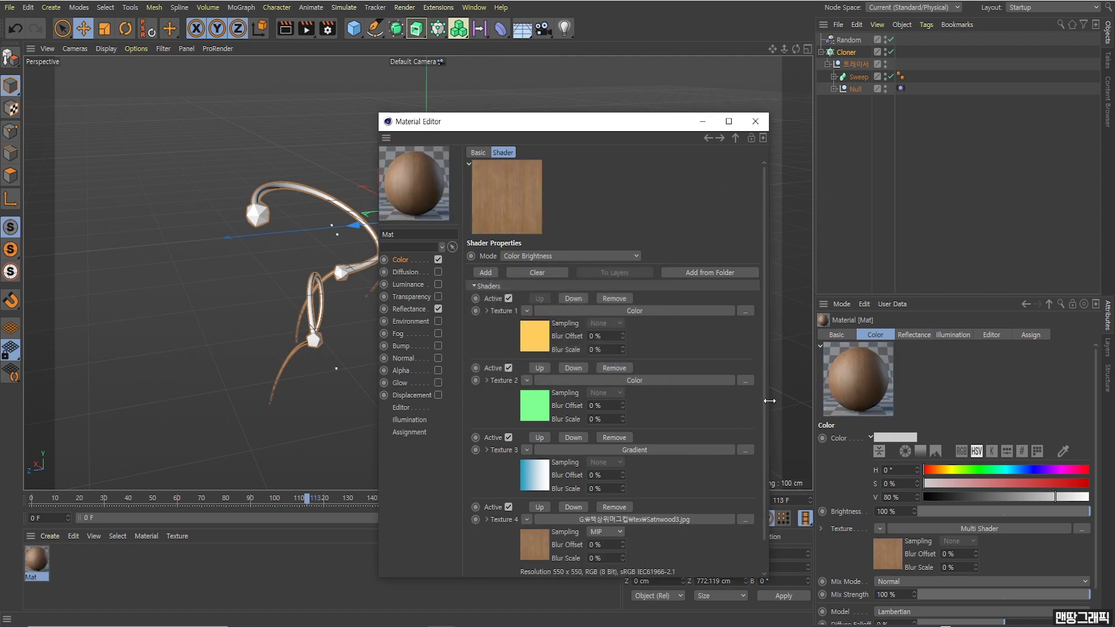
pyautogui.scroll(-1, 744, 513)
# Set Texture 5 to a Checkerboard shader and move the Material Editor aside
pyautogui.click(522, 568)
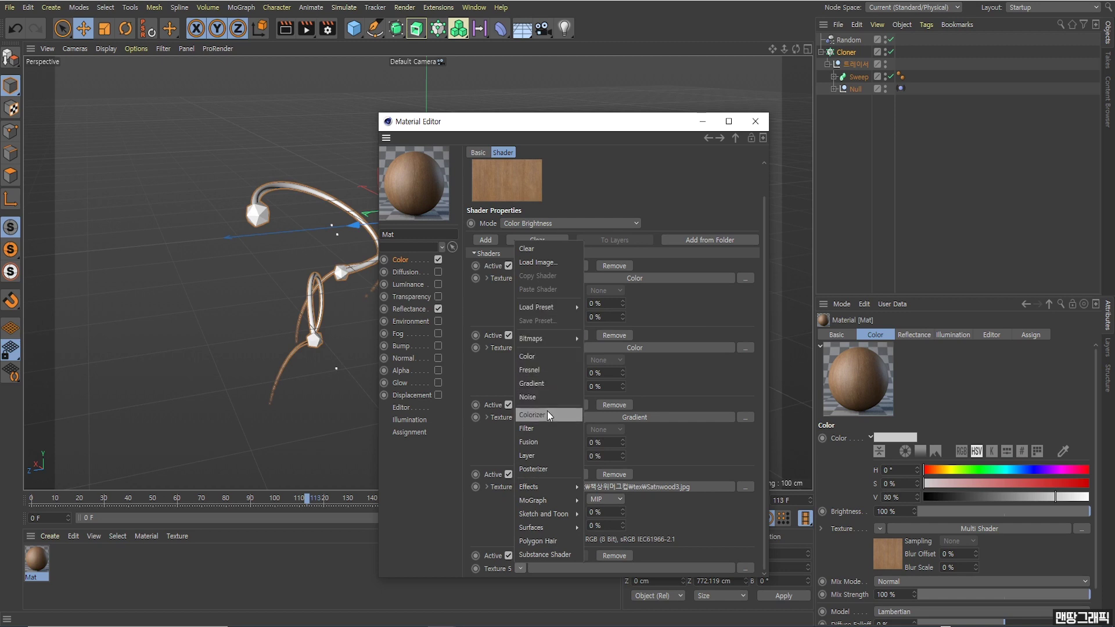
pyautogui.moveTo(532, 527)
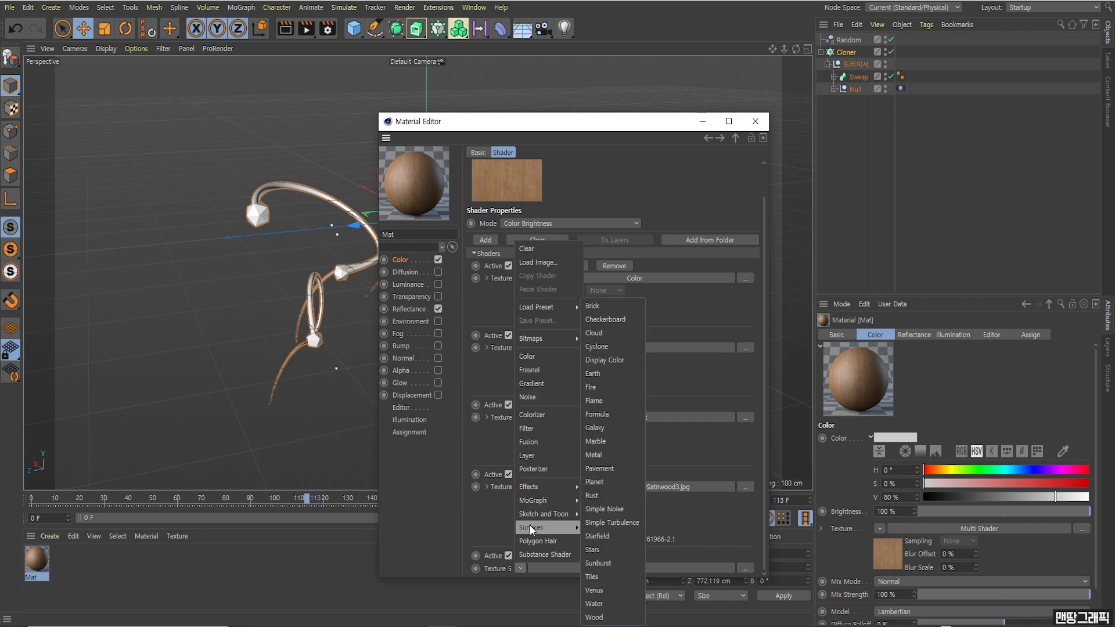
pyautogui.click(608, 321)
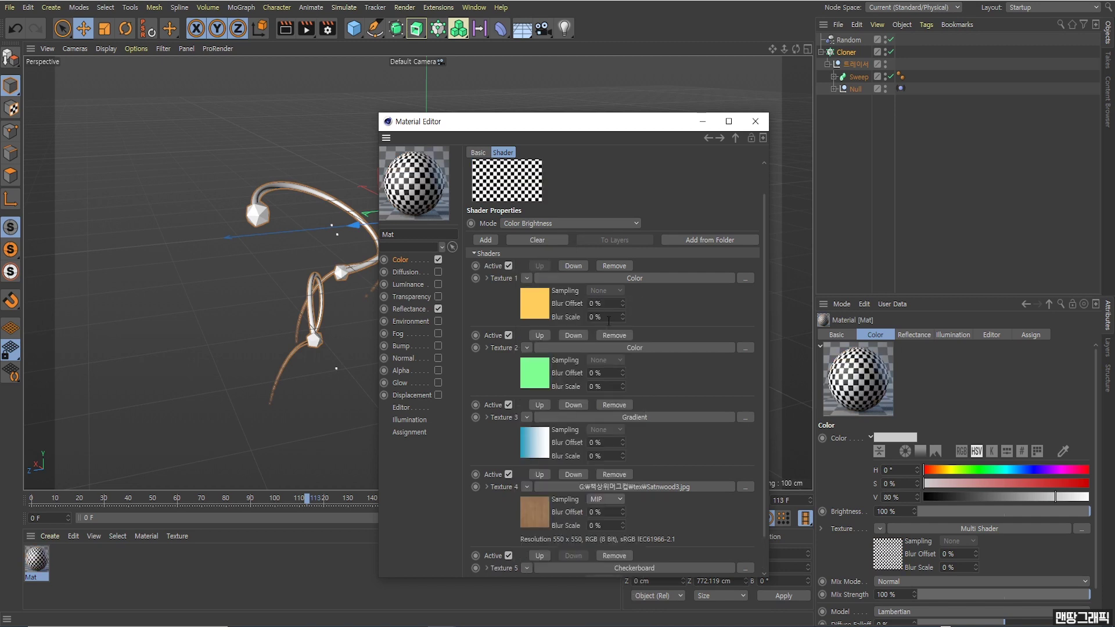
pyautogui.moveTo(563, 133); pyautogui.dragTo(831, 232)
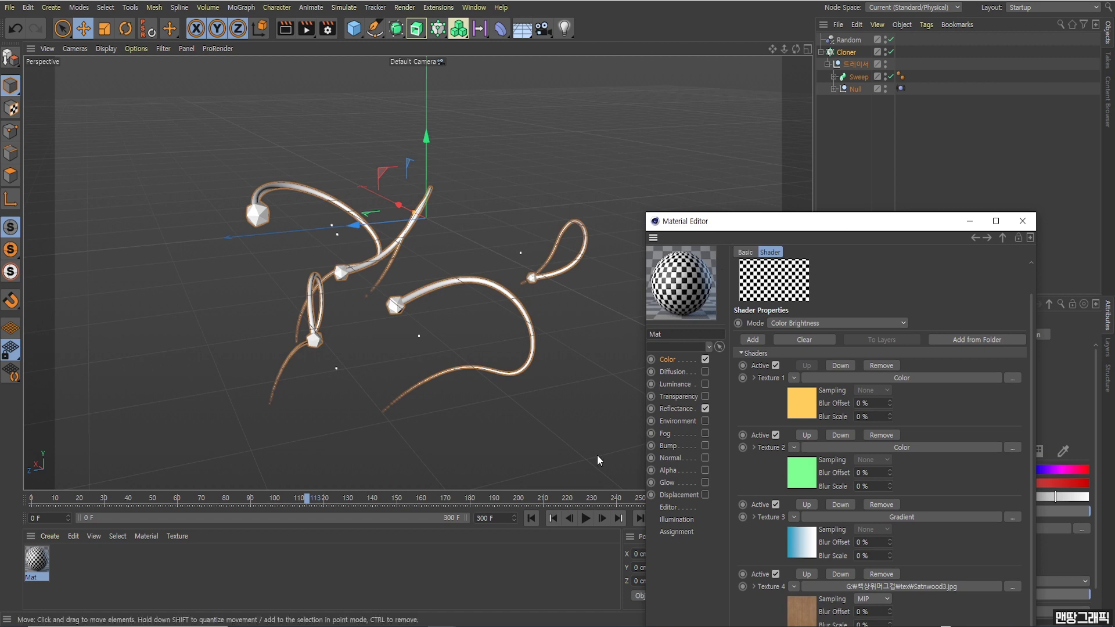
# Replay the animation from frame 0, stop it, and apply Mat to the Cloner
pyautogui.click(536, 520)
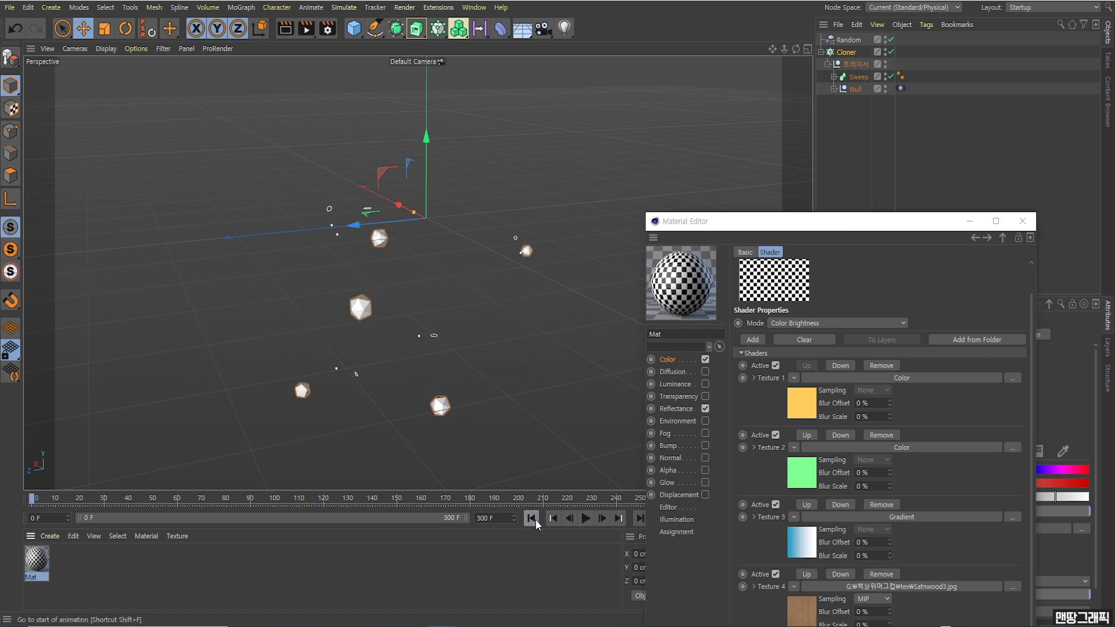
pyautogui.click(584, 520)
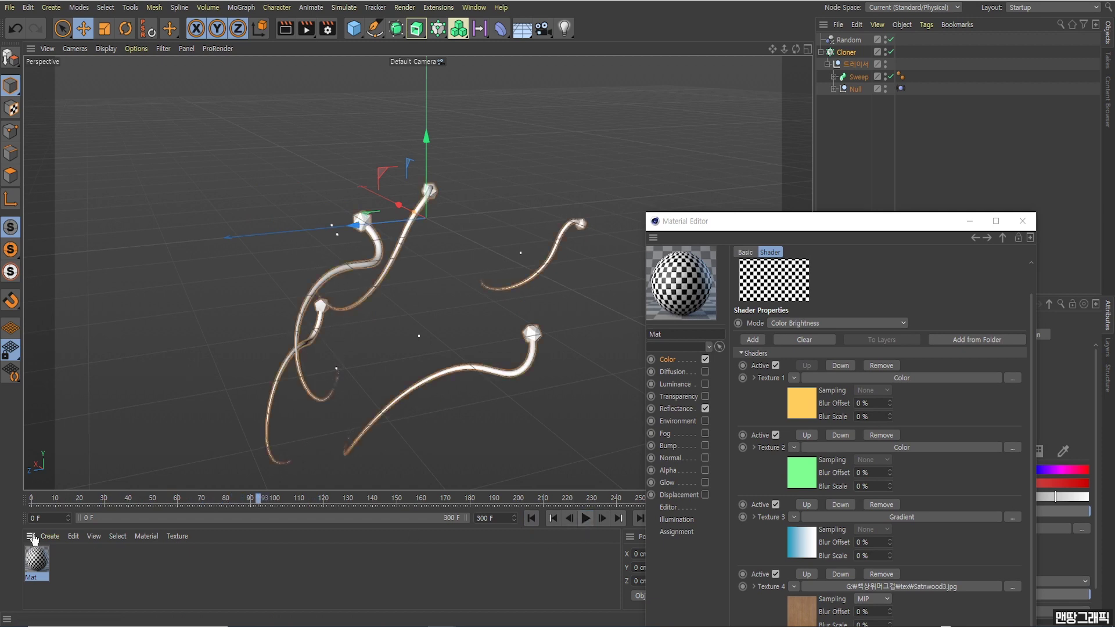
pyautogui.press('F8')
pyautogui.moveTo(40, 561); pyautogui.dragTo(847, 54)
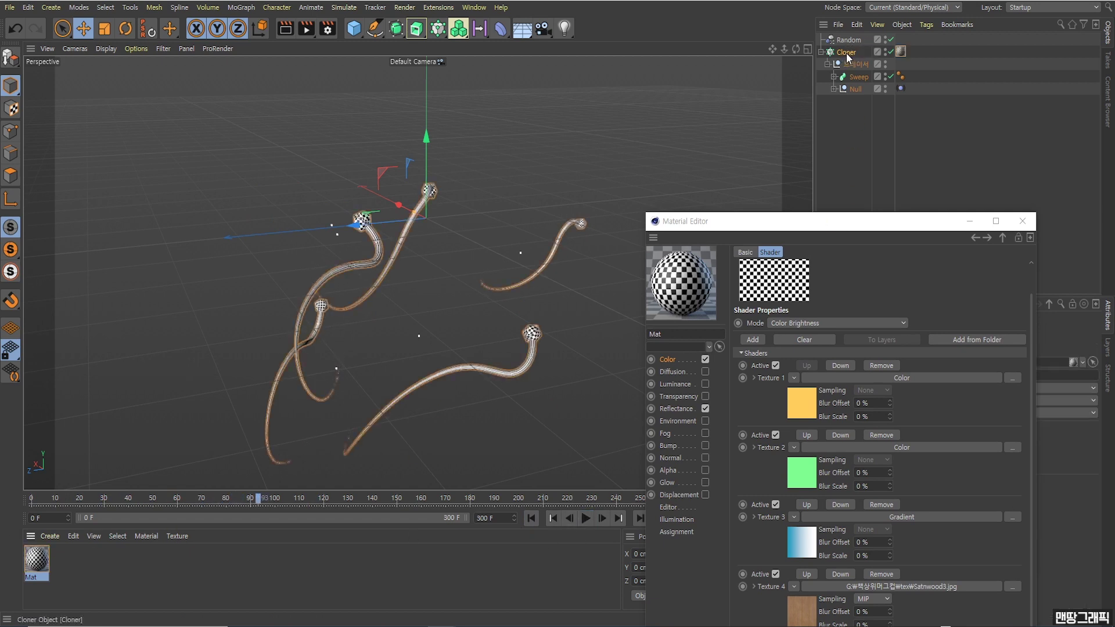
# Review Texture 1–5 in Mat's Layer shader, then bring up the Random effector's parameters
pyautogui.moveTo(925, 229); pyautogui.dragTo(847, 343)
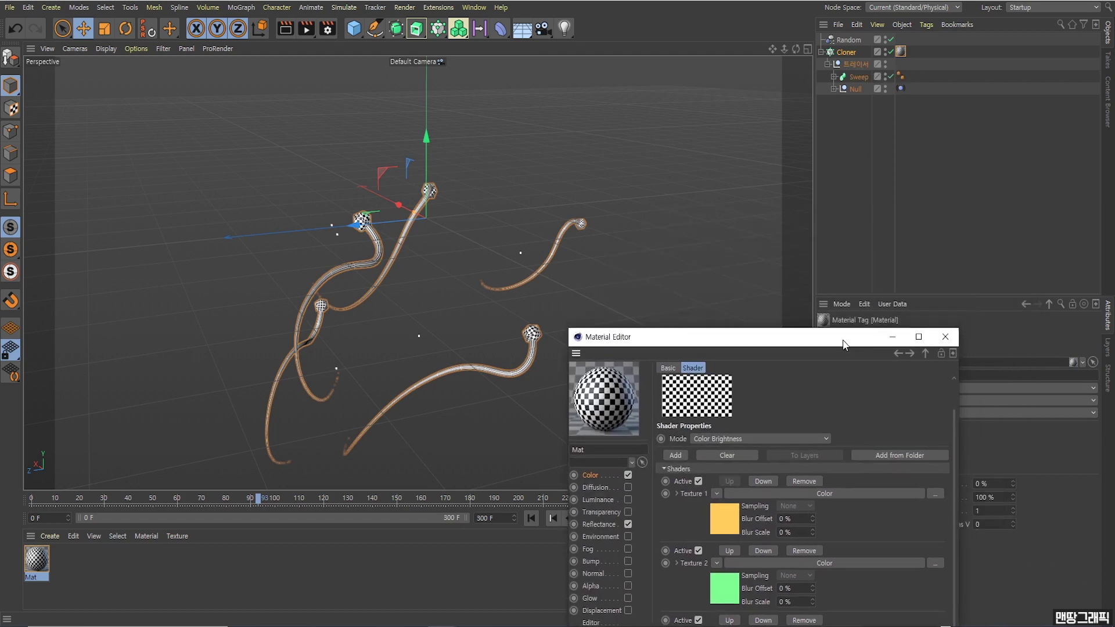
pyautogui.scroll(5, 523, 291)
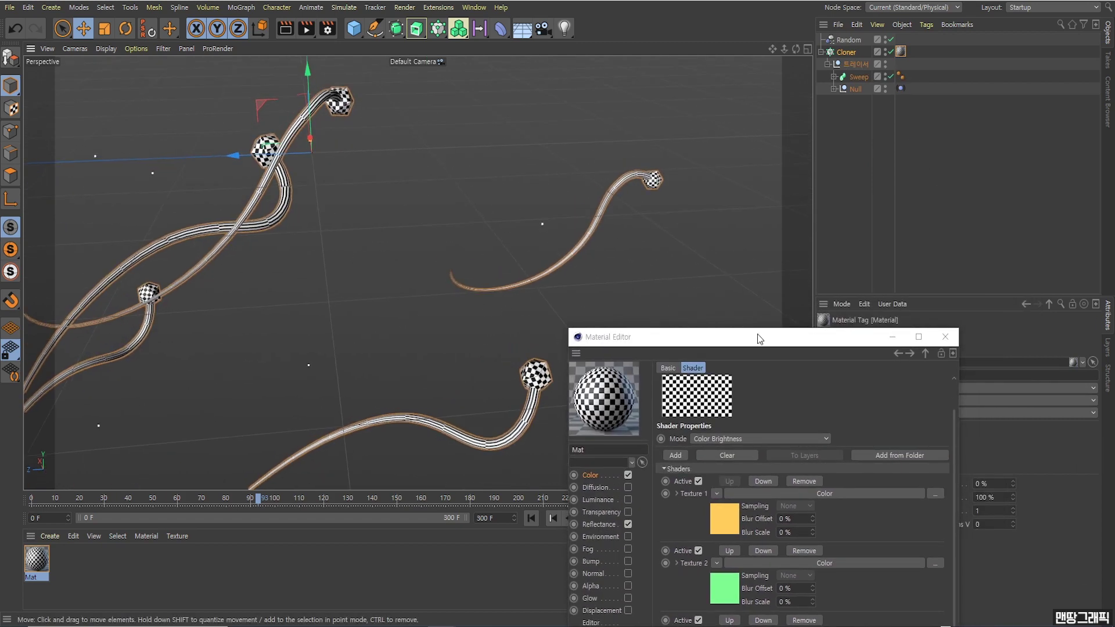
pyautogui.moveTo(756, 336); pyautogui.dragTo(727, 107)
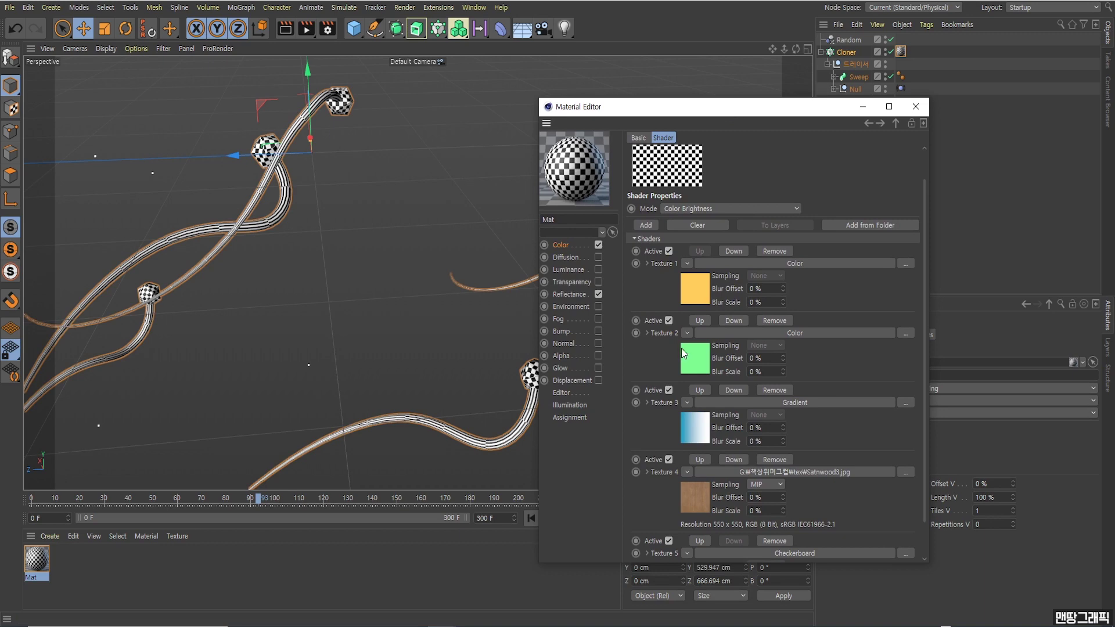
pyautogui.click(571, 244)
pyautogui.click(789, 241)
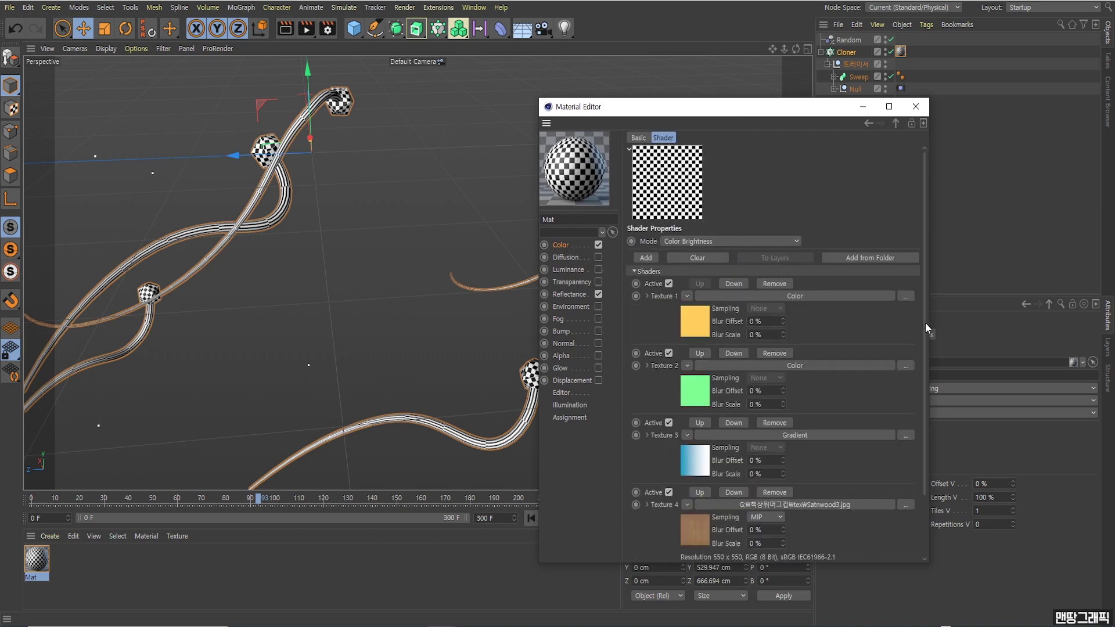
pyautogui.moveTo(924, 323); pyautogui.dragTo(940, 420)
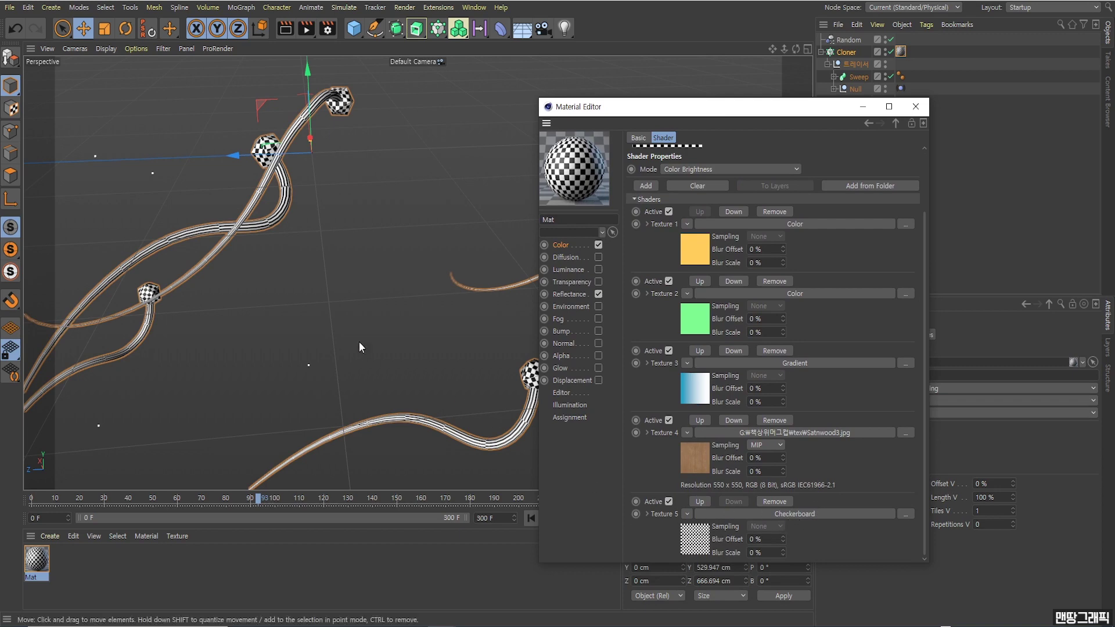
pyautogui.moveTo(641, 110); pyautogui.dragTo(789, 364)
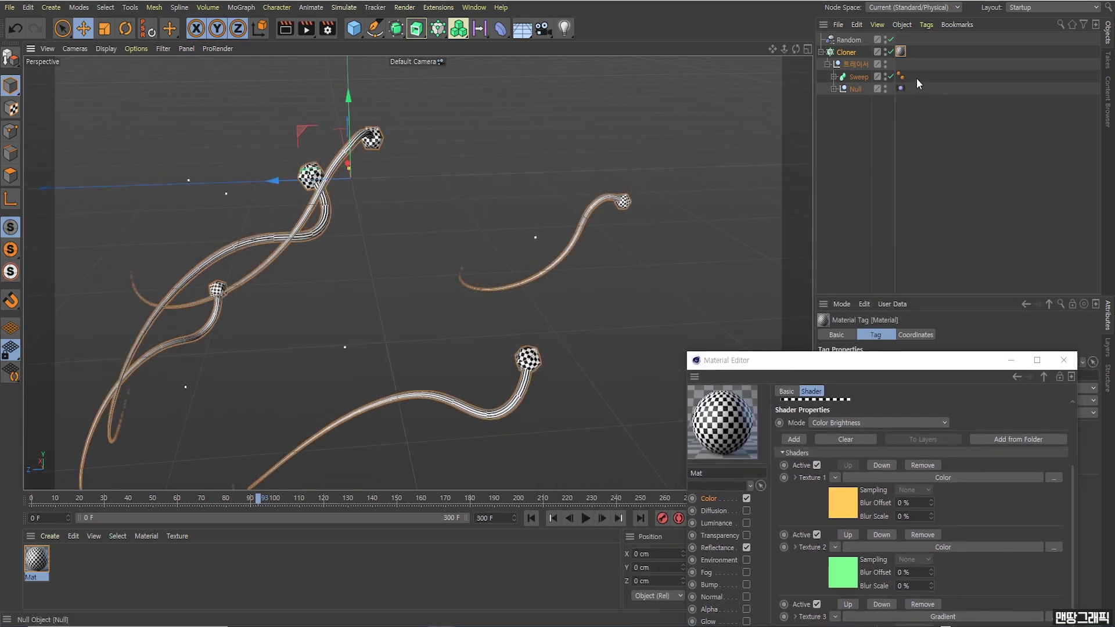
pyautogui.click(849, 40)
pyautogui.moveTo(823, 360); pyautogui.dragTo(591, 576)
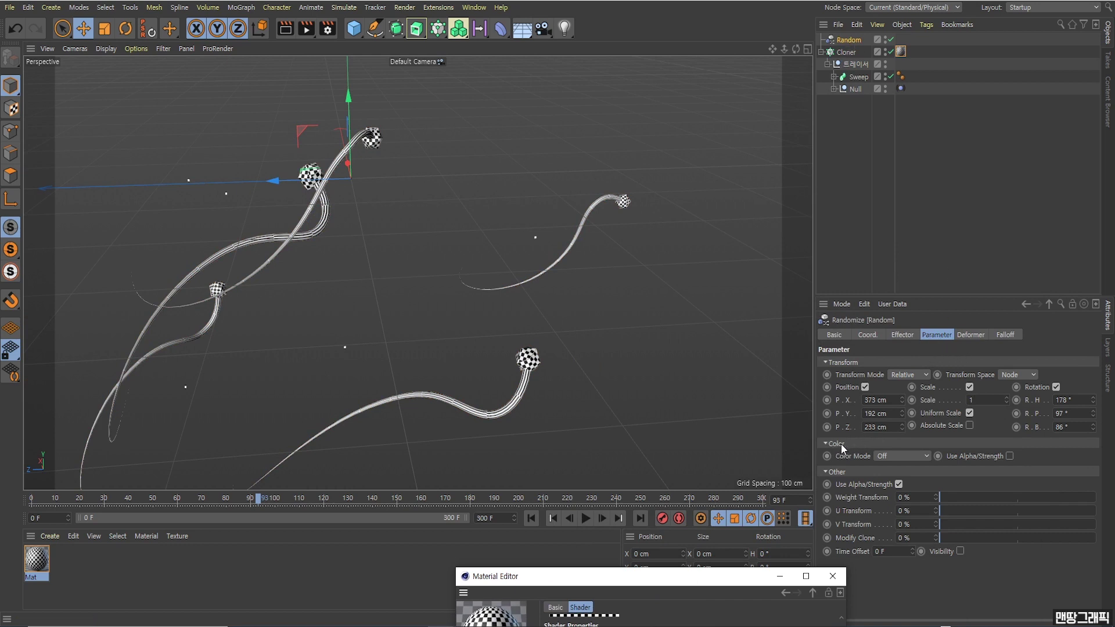
# Set the Random effector's Color Mode to Effector Color and orbit around the coloured clones
pyautogui.click(889, 457)
pyautogui.click(891, 457)
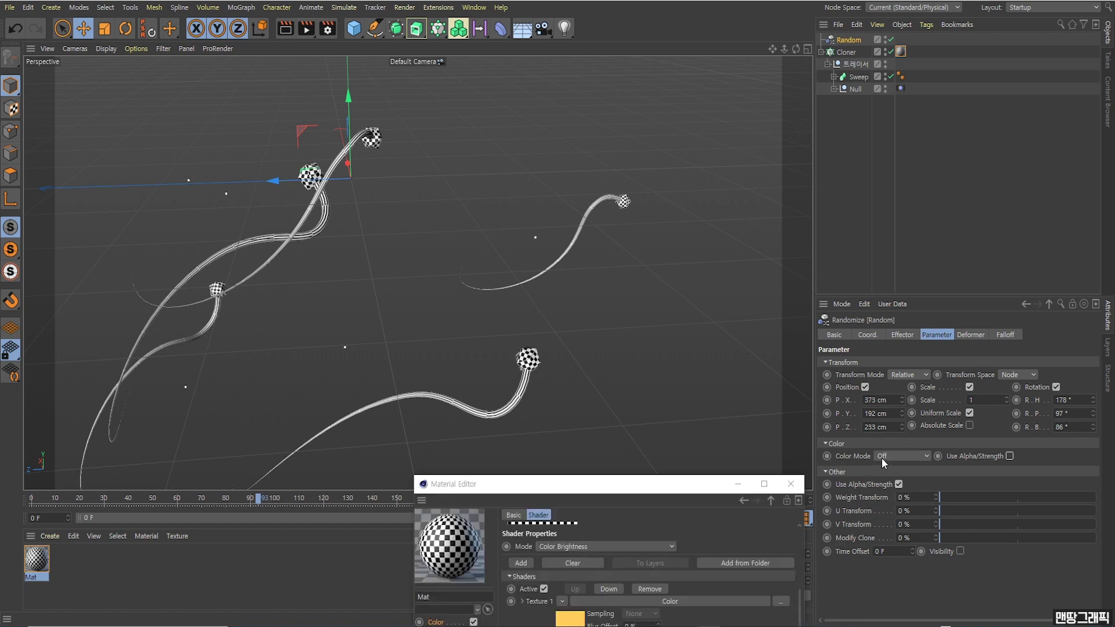
pyautogui.click(887, 455)
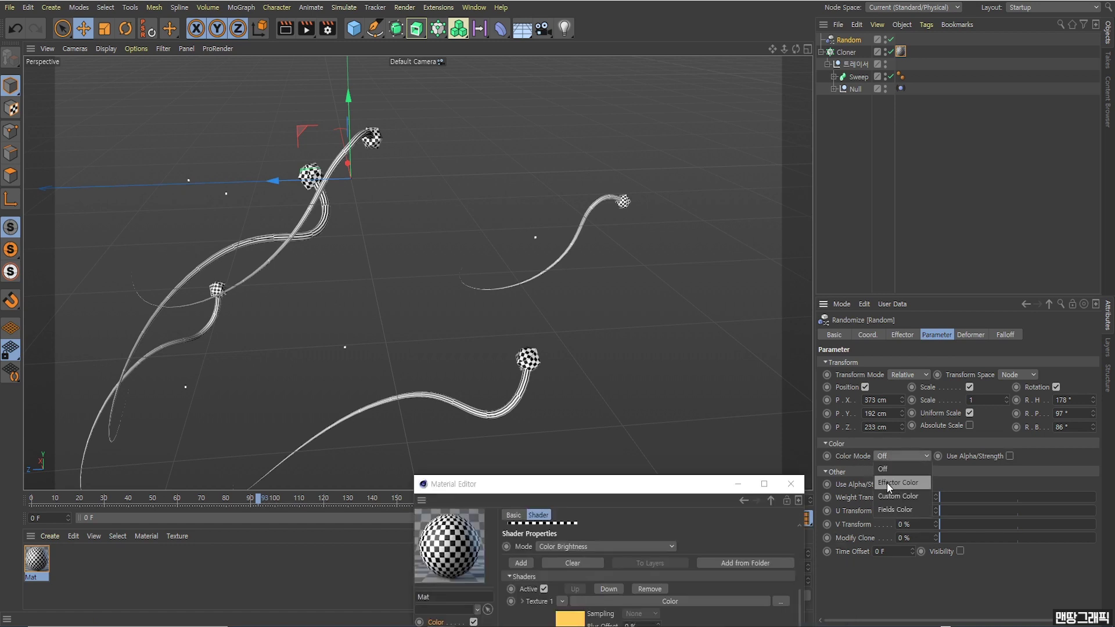
pyautogui.click(887, 482)
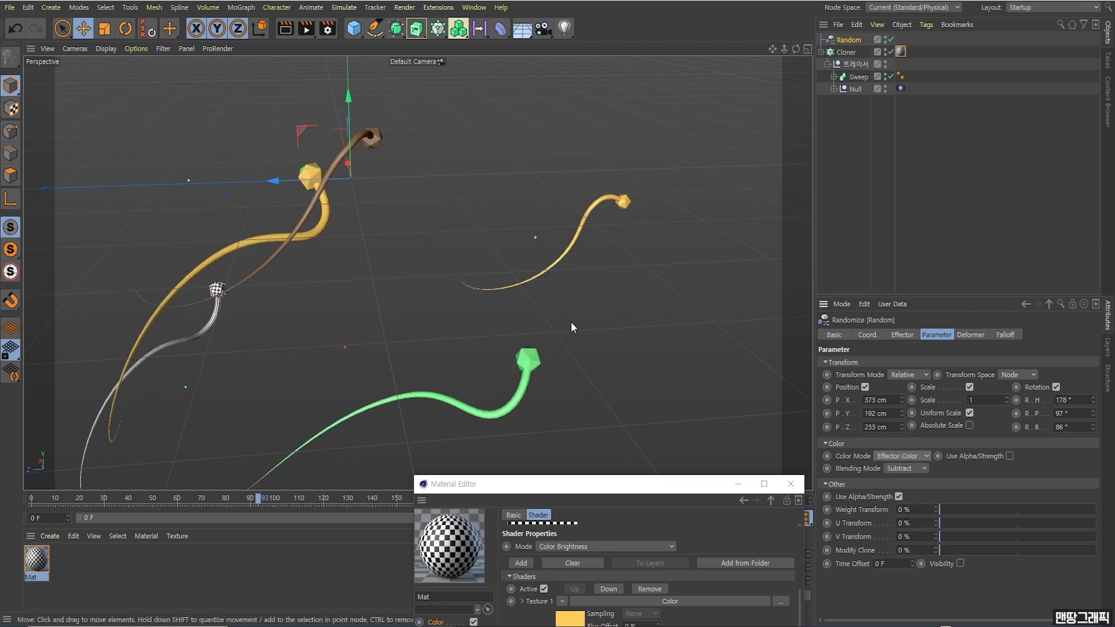
pyautogui.moveTo(571, 322)
pyautogui.keyDown('alt'); pyautogui.mouseDown()
pyautogui.moveTo(468, 333)
pyautogui.moveTo(421, 310)
pyautogui.moveTo(431, 302)
pyautogui.moveTo(365, 242)
pyautogui.mouseUp(); pyautogui.keyUp('alt')
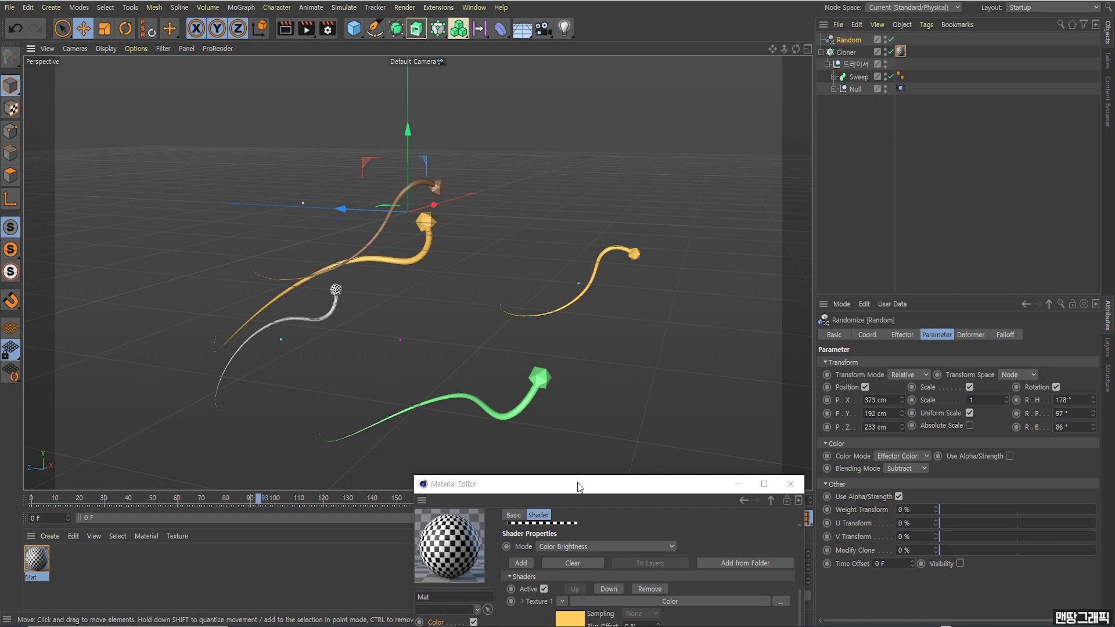
# Compare the yellow, green, wood and checkered tubes against Mat's shader list
pyautogui.moveTo(581, 489)
pyautogui.mouseDown()
pyautogui.moveTo(622, 466)
pyautogui.moveTo(787, 174)
pyautogui.moveTo(782, 110)
pyautogui.mouseUp()
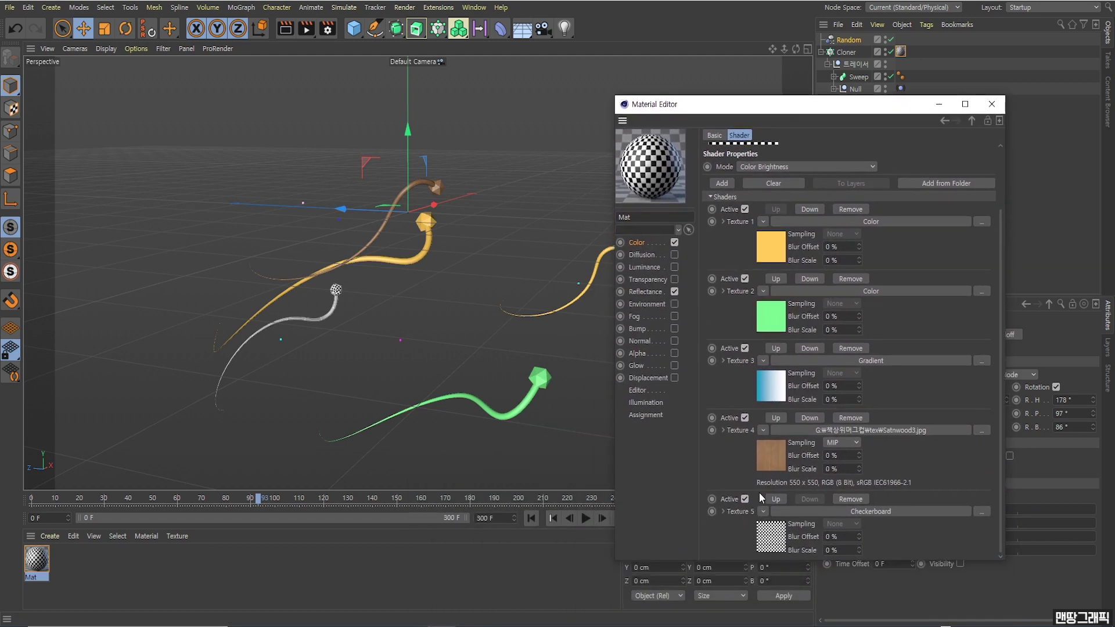
pyautogui.moveTo(671, 104)
pyautogui.mouseDown()
pyautogui.moveTo(744, 129)
pyautogui.moveTo(749, 149)
pyautogui.mouseUp()
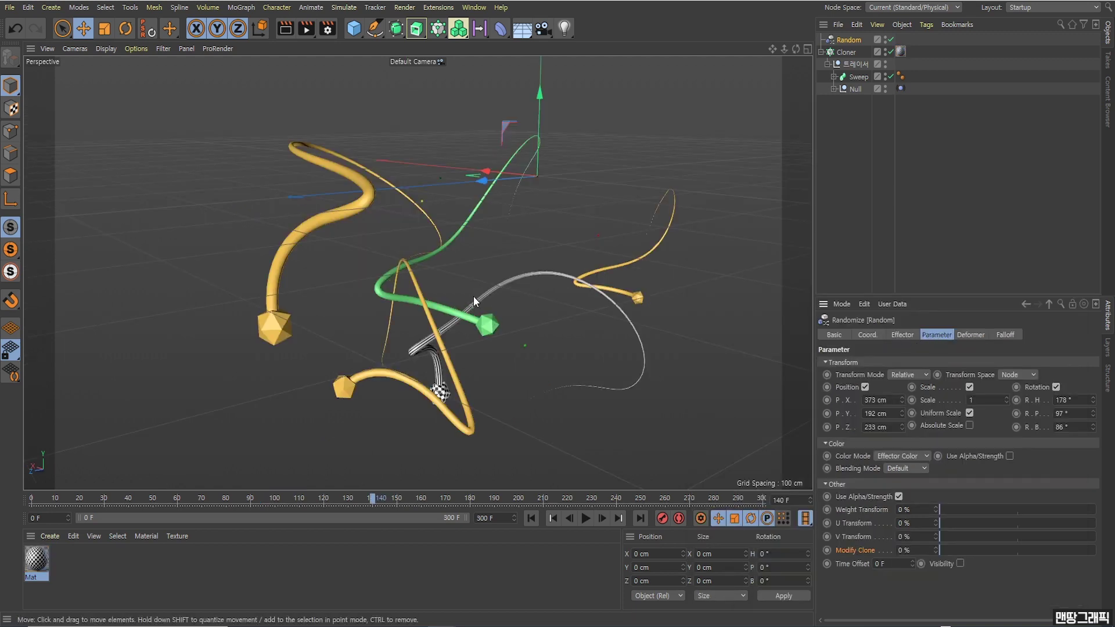
pyautogui.moveTo(399, 309)
pyautogui.keyDown('alt'); pyautogui.mouseDown()
pyautogui.moveTo(346, 285)
pyautogui.moveTo(386, 299)
pyautogui.mouseUp(); pyautogui.keyUp('alt')
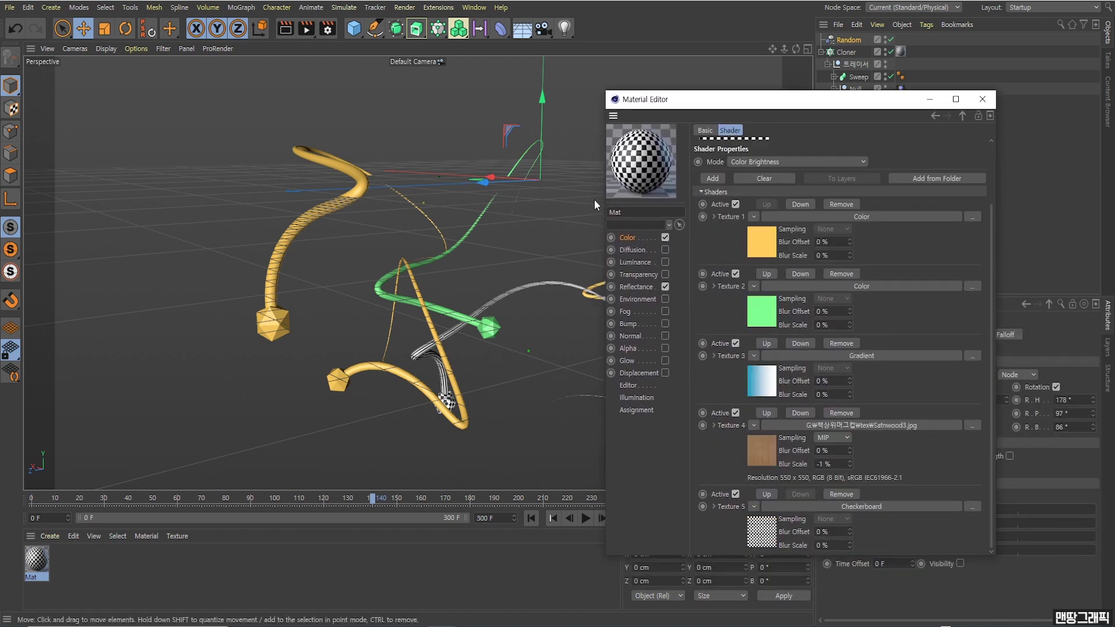
pyautogui.moveTo(705, 104); pyautogui.dragTo(627, 433)
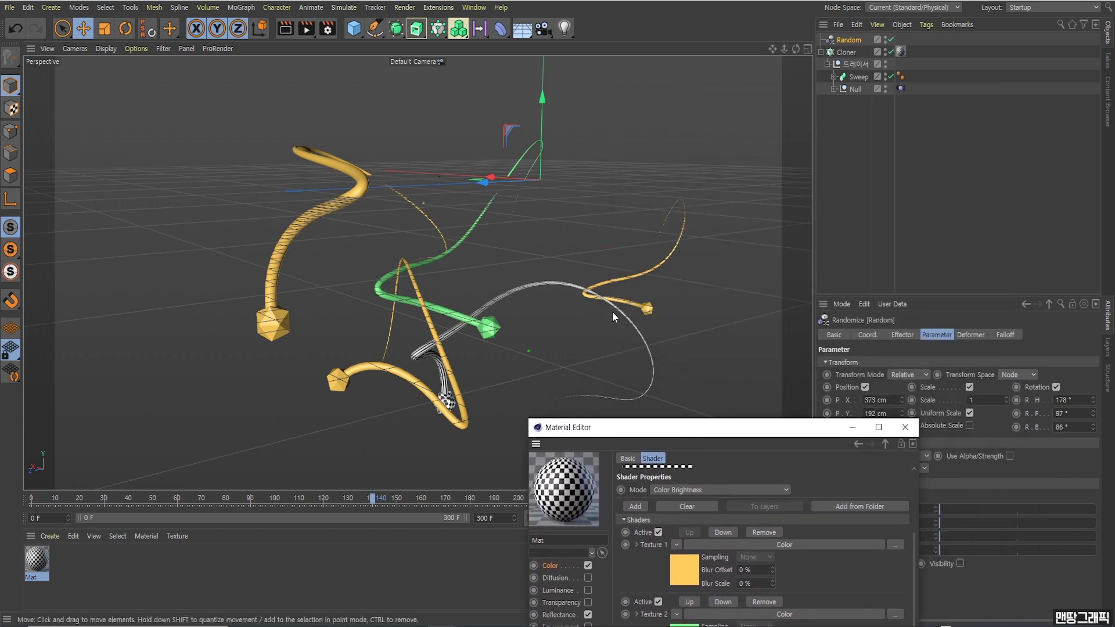
pyautogui.moveTo(732, 433); pyautogui.dragTo(558, 510)
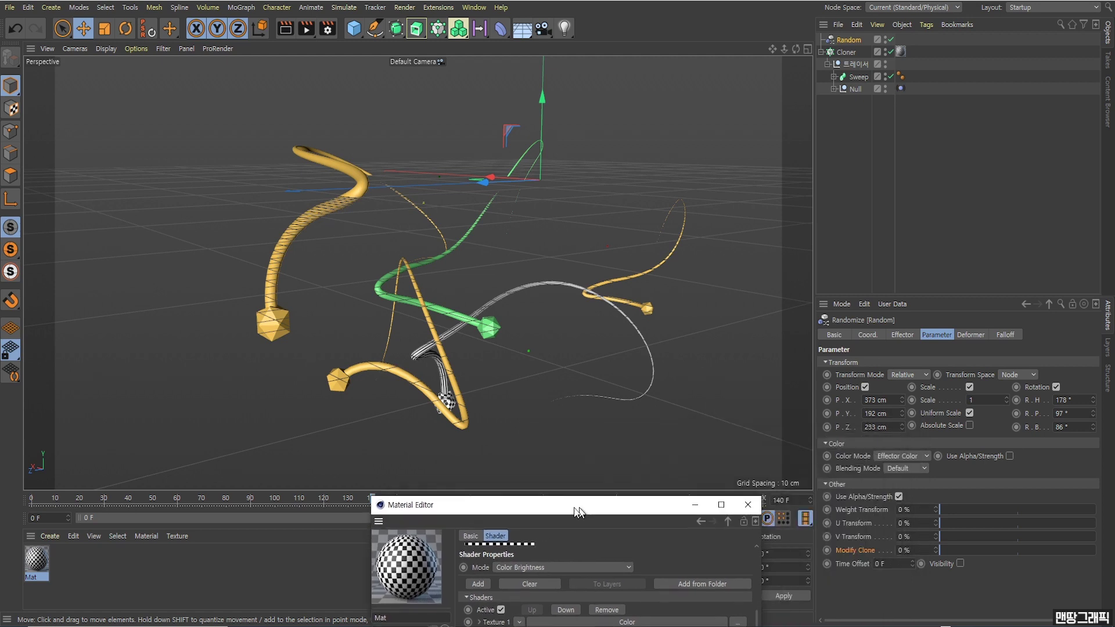
# Show the Random effector's seed settings and step the Seed upward from 12345, comparing layouts
pyautogui.click(904, 337)
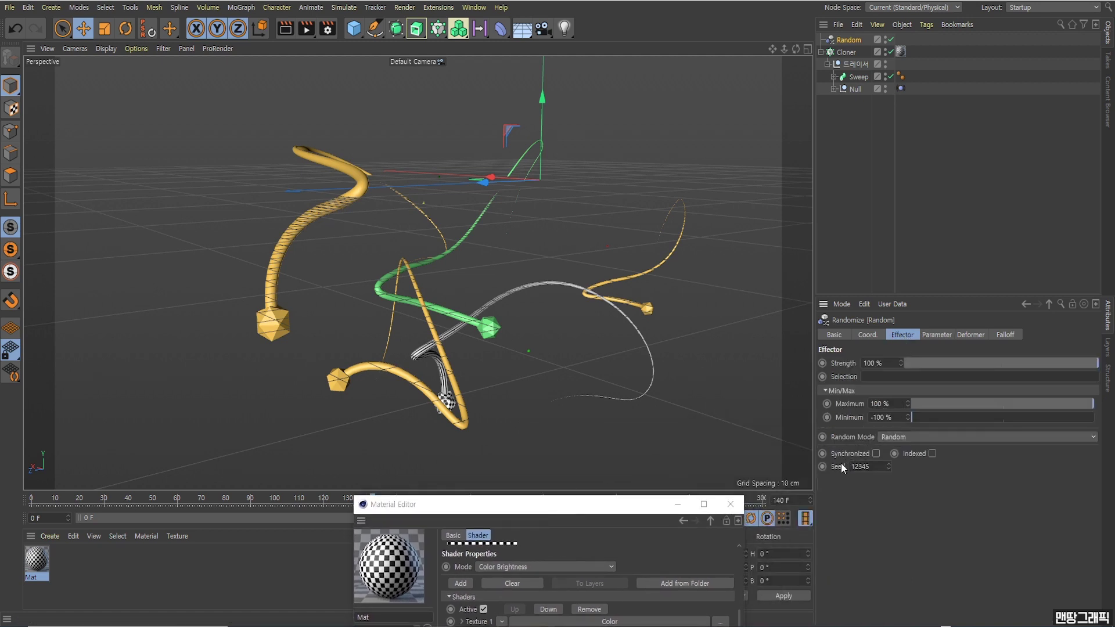
pyautogui.keyDown('alt'); pyautogui.moveTo(574, 332); pyautogui.dragTo(559, 339); pyautogui.keyUp('alt')
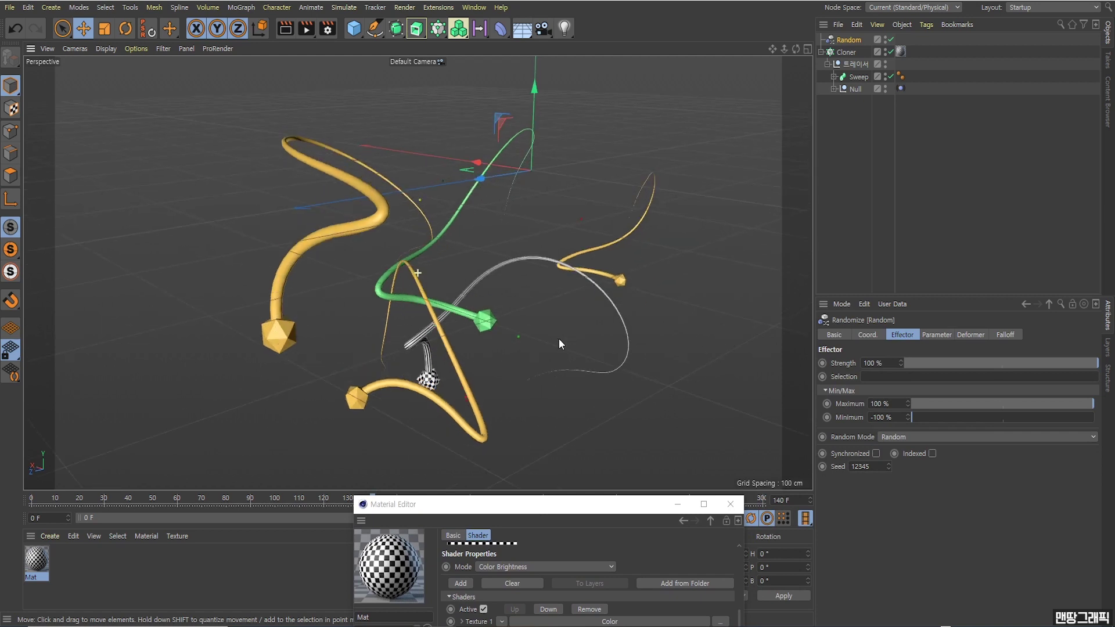
pyautogui.click(890, 464)
pyautogui.click(890, 464)
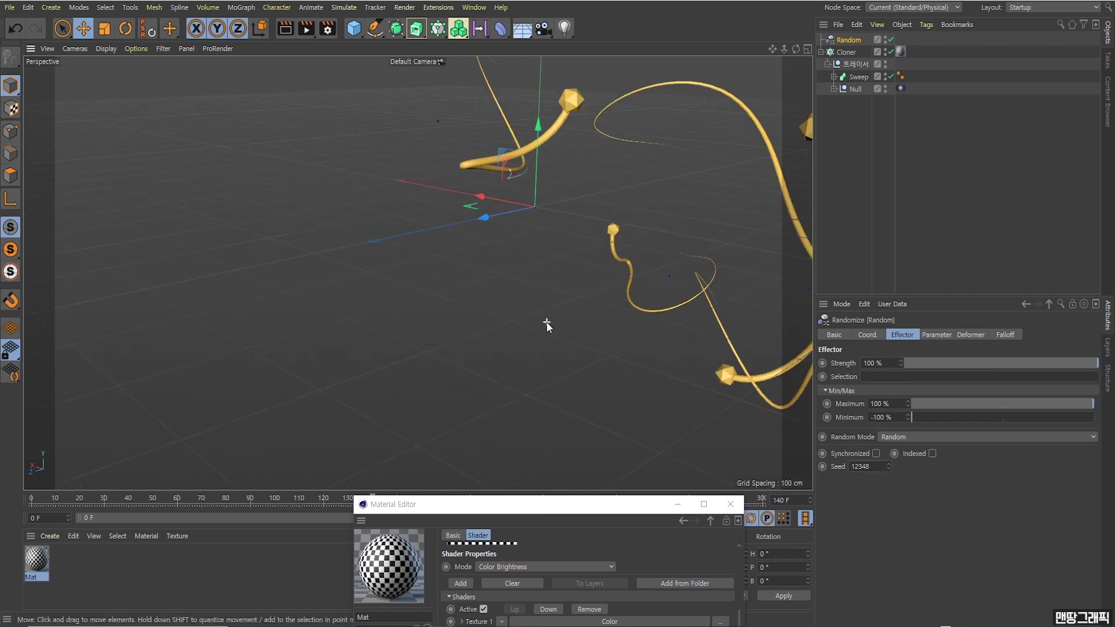
pyautogui.keyDown('alt'); pyautogui.moveTo(546, 321); pyautogui.dragTo(622, 358); pyautogui.keyUp('alt')
pyautogui.click(889, 464)
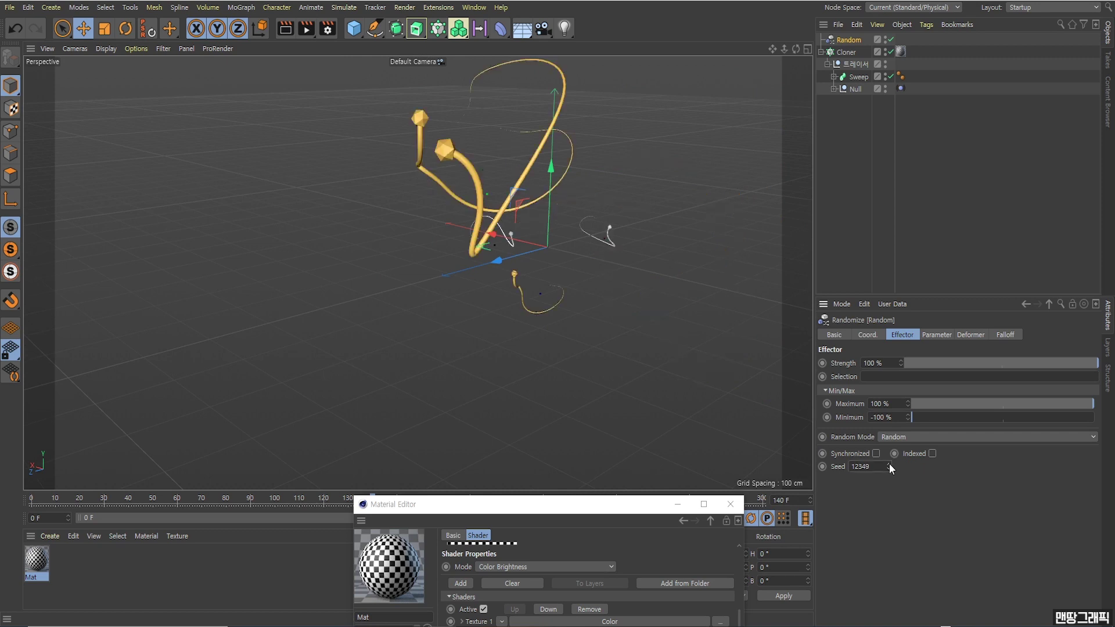
pyautogui.click(890, 463)
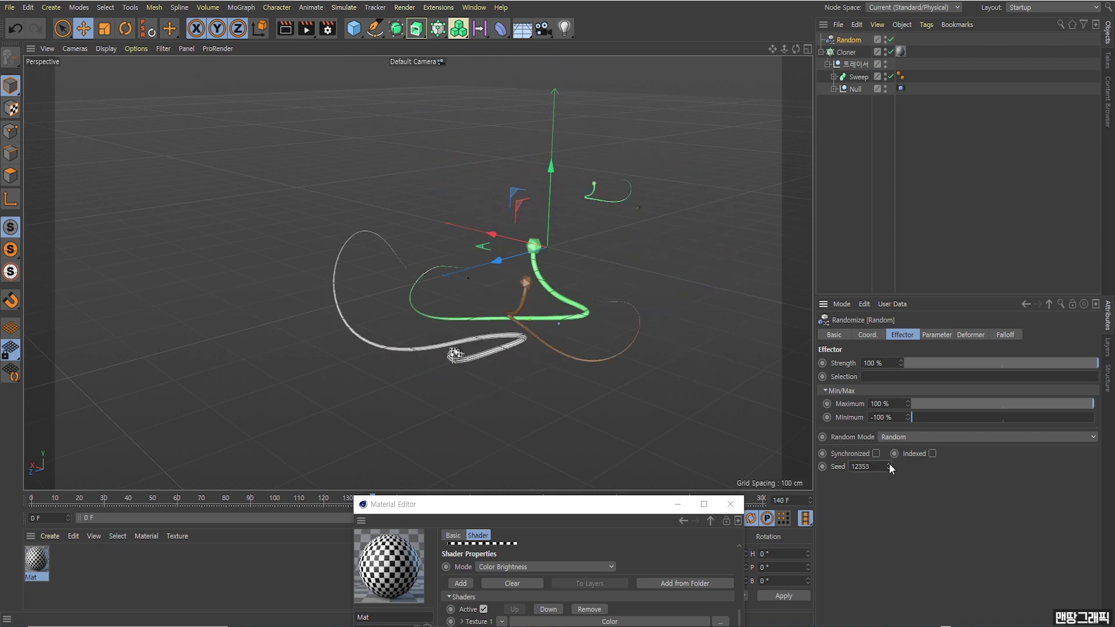
pyautogui.keyDown('alt'); pyautogui.moveTo(577, 295); pyautogui.dragTo(585, 295); pyautogui.keyUp('alt')
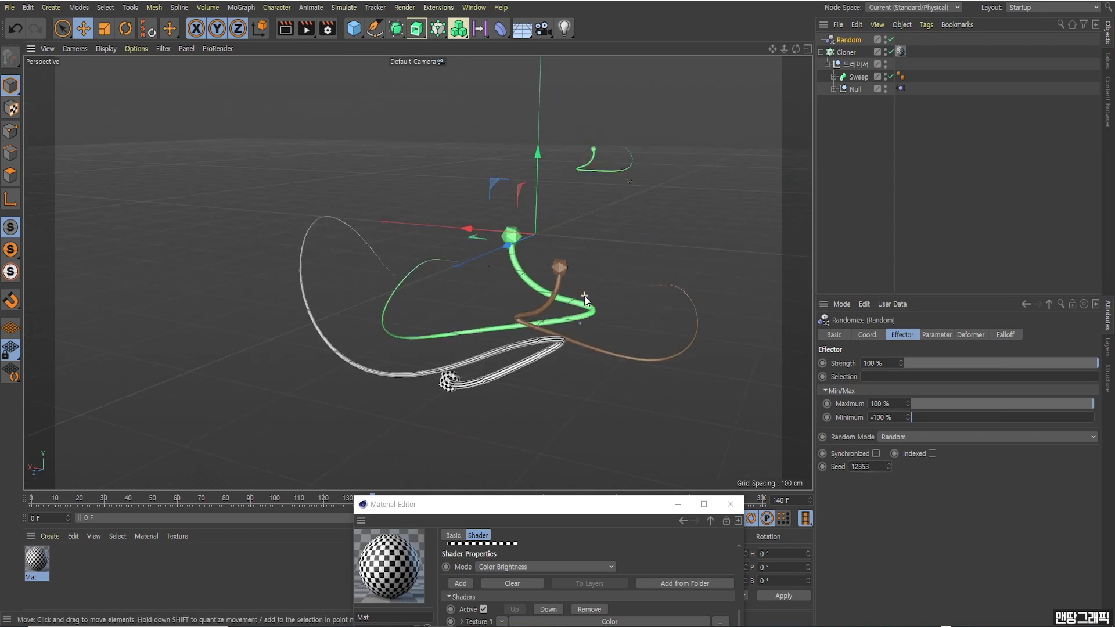
# Continue raising the Random Seed to 12359, orbiting to inspect the new arrangement
pyautogui.click(889, 464)
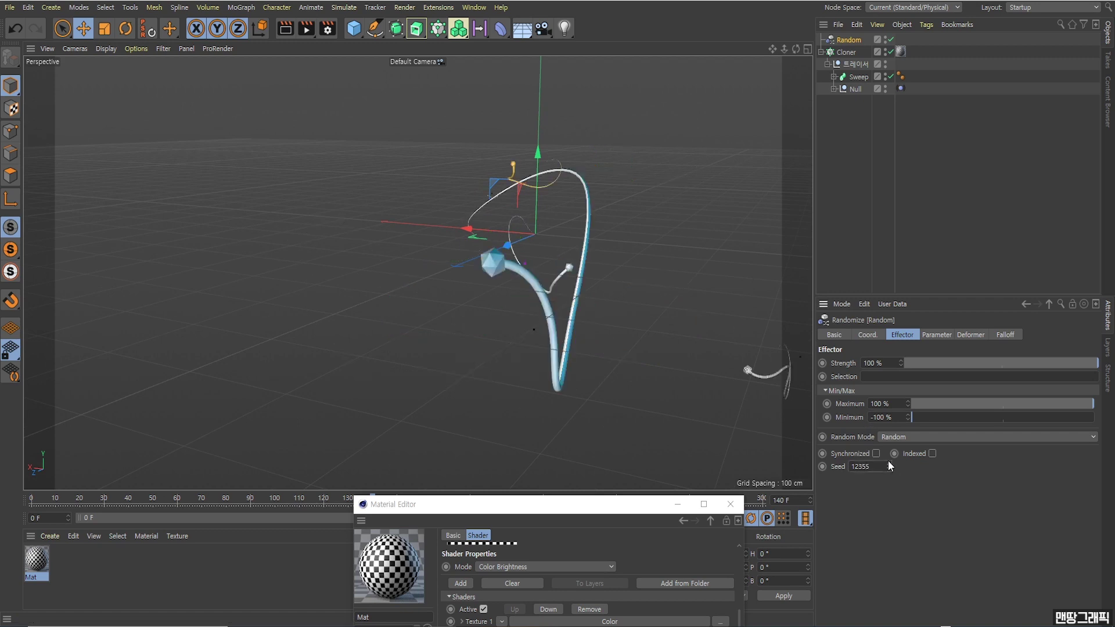
pyautogui.click(889, 464)
pyautogui.click(889, 464)
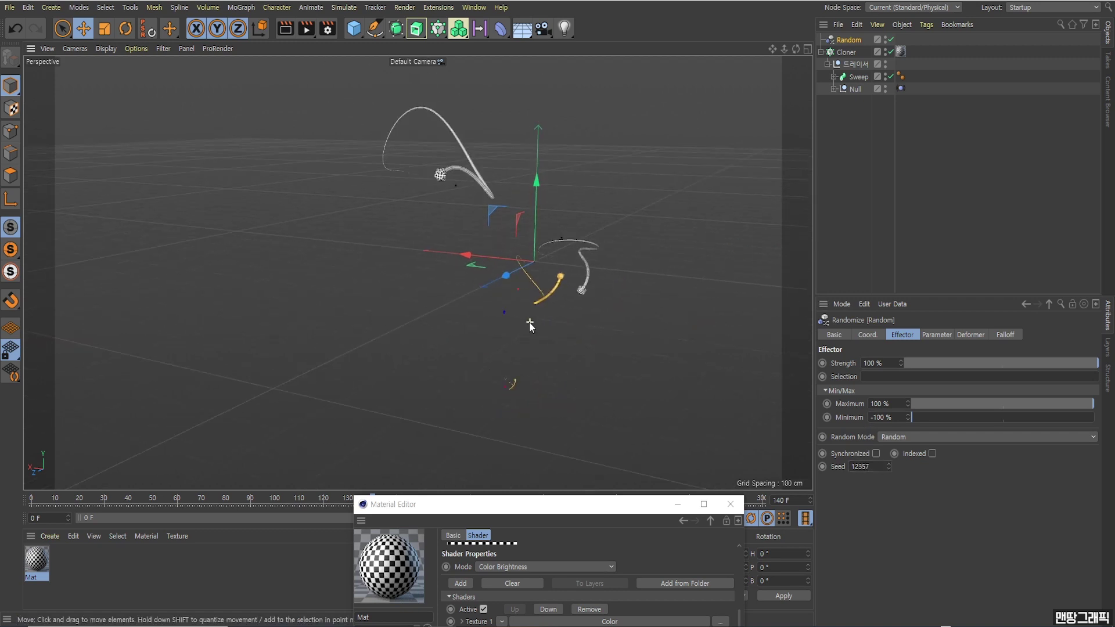
pyautogui.moveTo(529, 322)
pyautogui.keyDown('alt'); pyautogui.mouseDown()
pyautogui.moveTo(503, 311)
pyautogui.moveTo(517, 314)
pyautogui.mouseUp(); pyautogui.keyUp('alt')
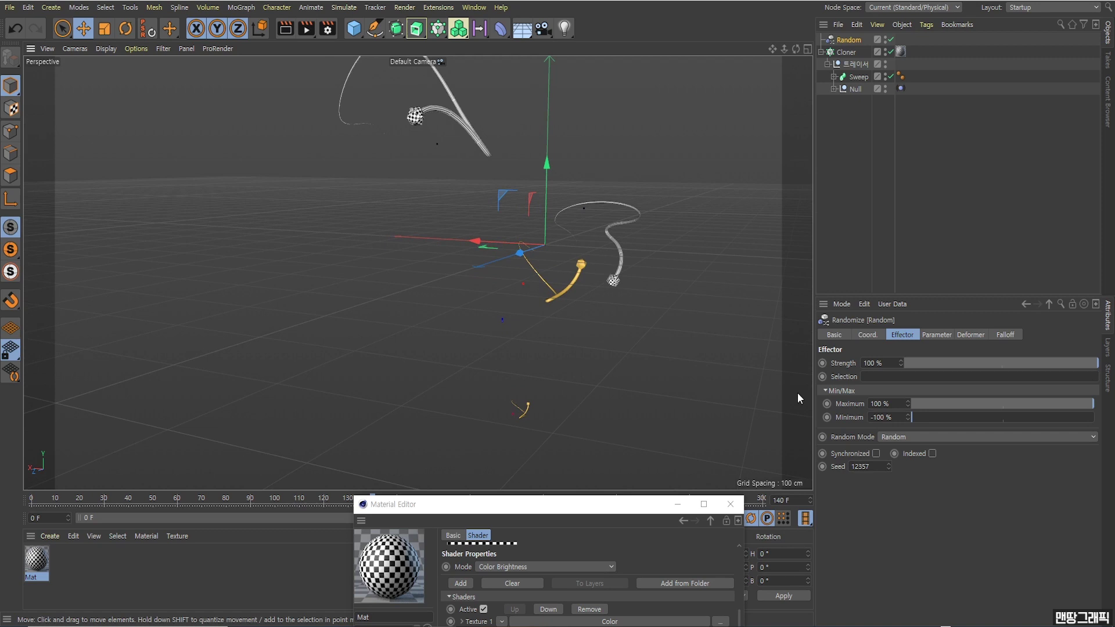
pyautogui.click(890, 464)
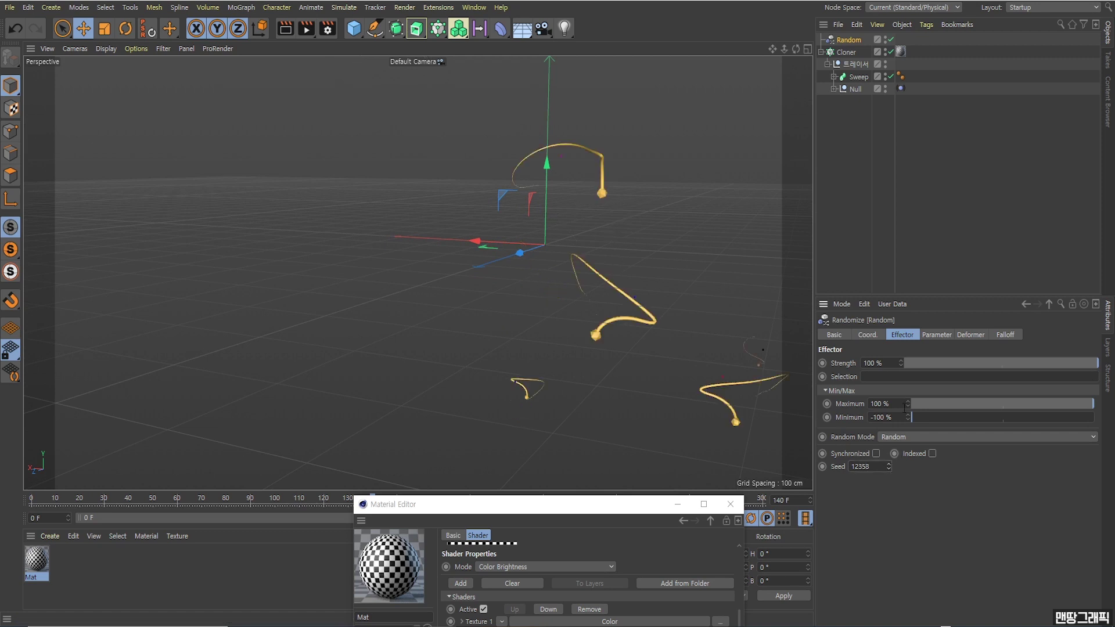
pyautogui.click(890, 465)
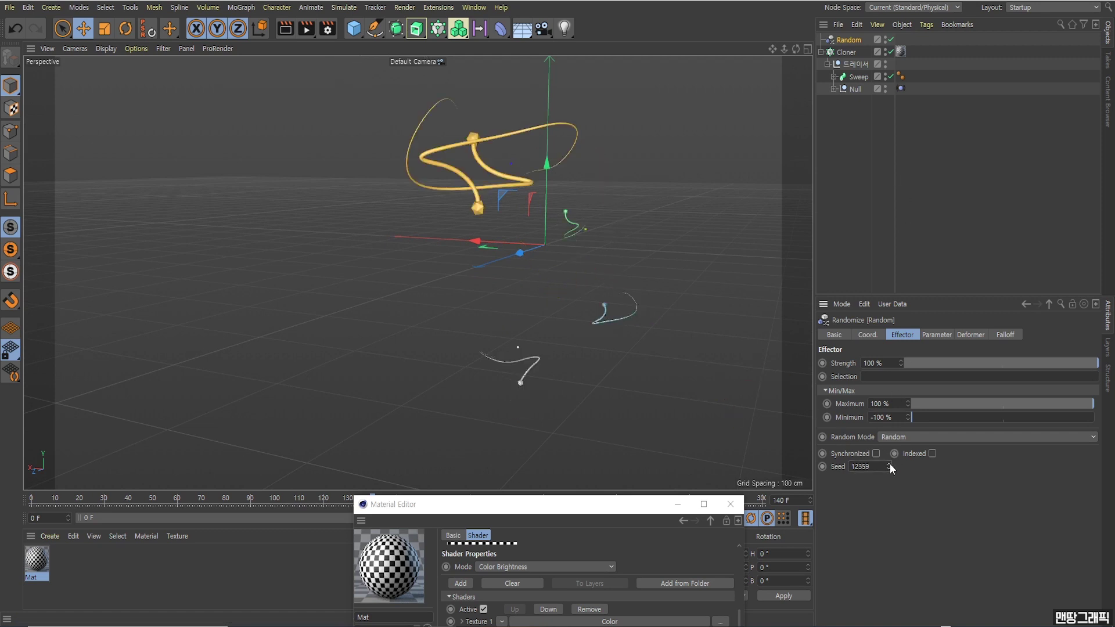
# Raise the Cloner's Count from 5 to 8 and bring Mat's shader list back up
pyautogui.click(847, 51)
pyautogui.click(894, 418)
pyautogui.click(894, 417)
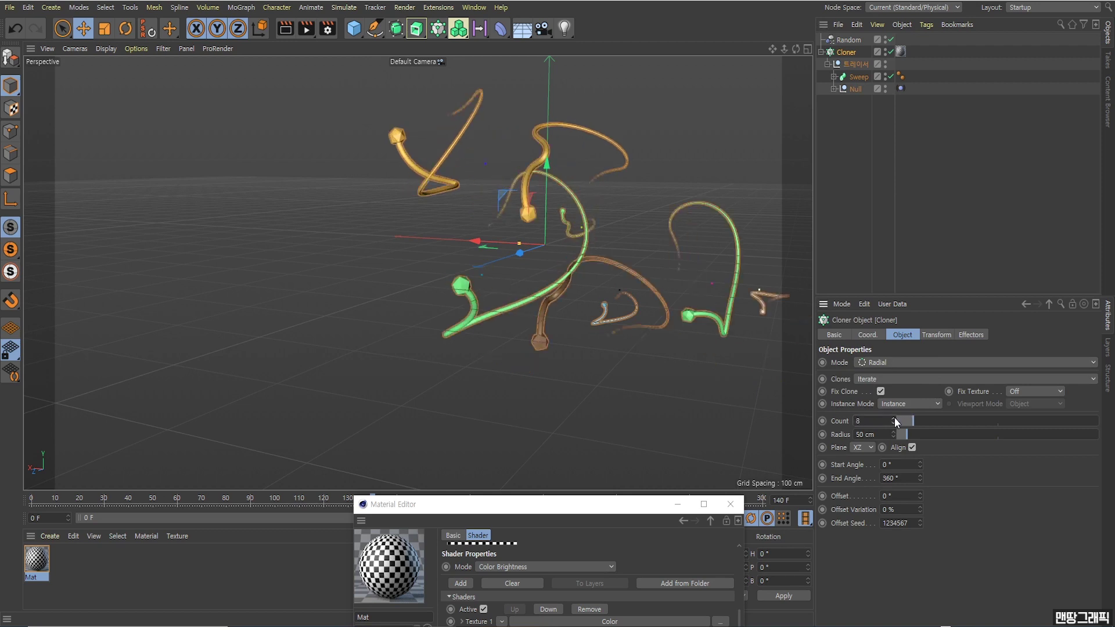
pyautogui.moveTo(599, 505); pyautogui.dragTo(844, 81)
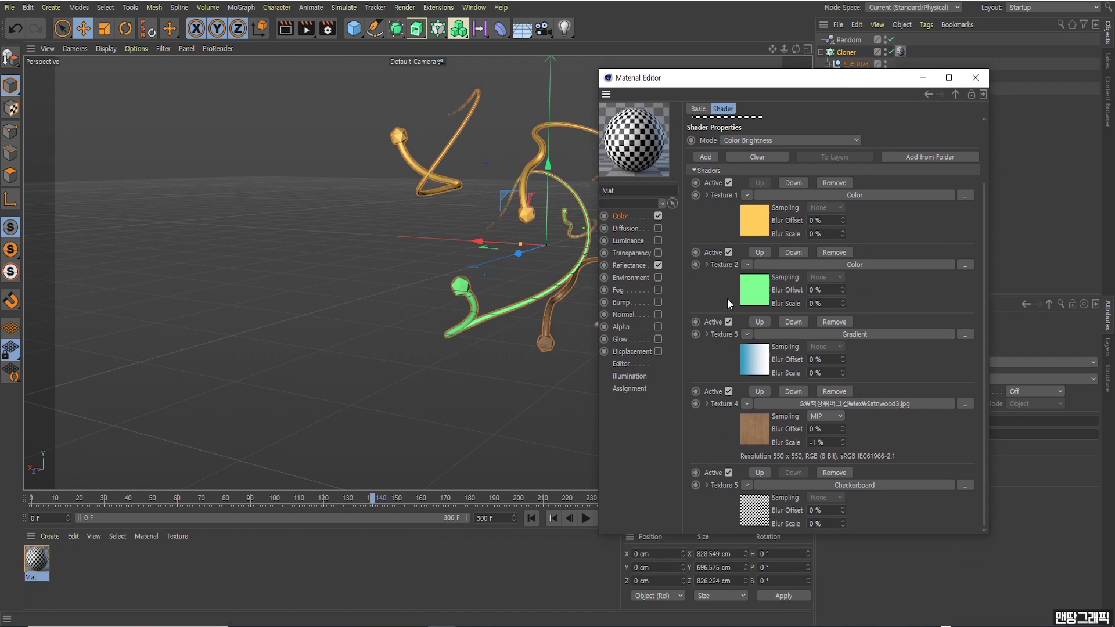
# Add a sixth Multi Shader layer (Texture 6) as a blue Color shader
pyautogui.scroll(3, 726, 261)
pyautogui.click(706, 229)
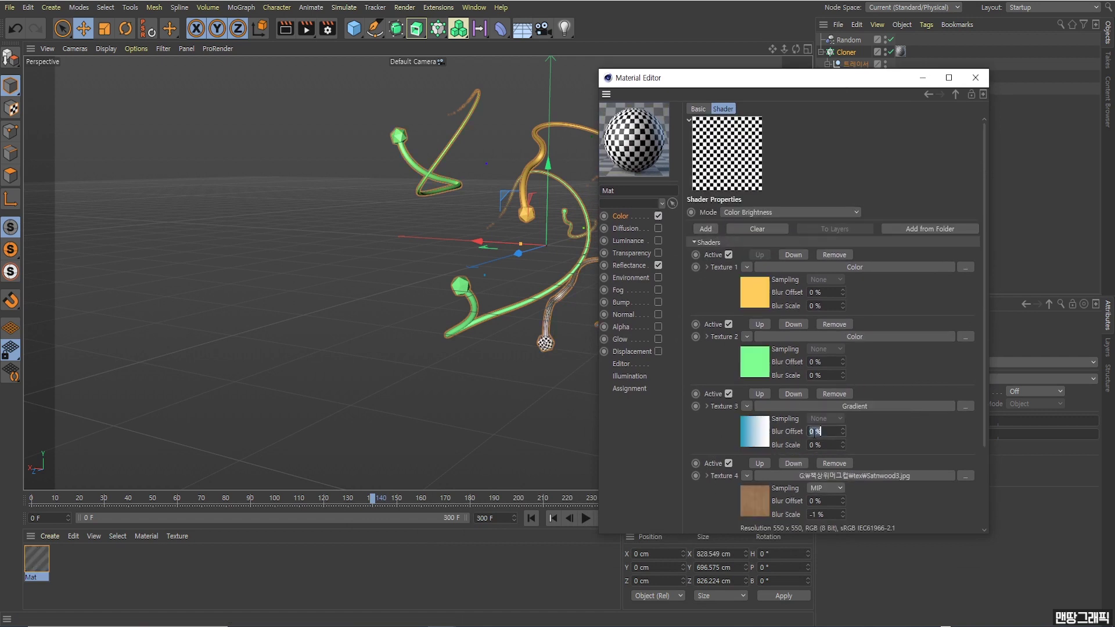
pyautogui.scroll(-4, 949, 462)
pyautogui.click(740, 525)
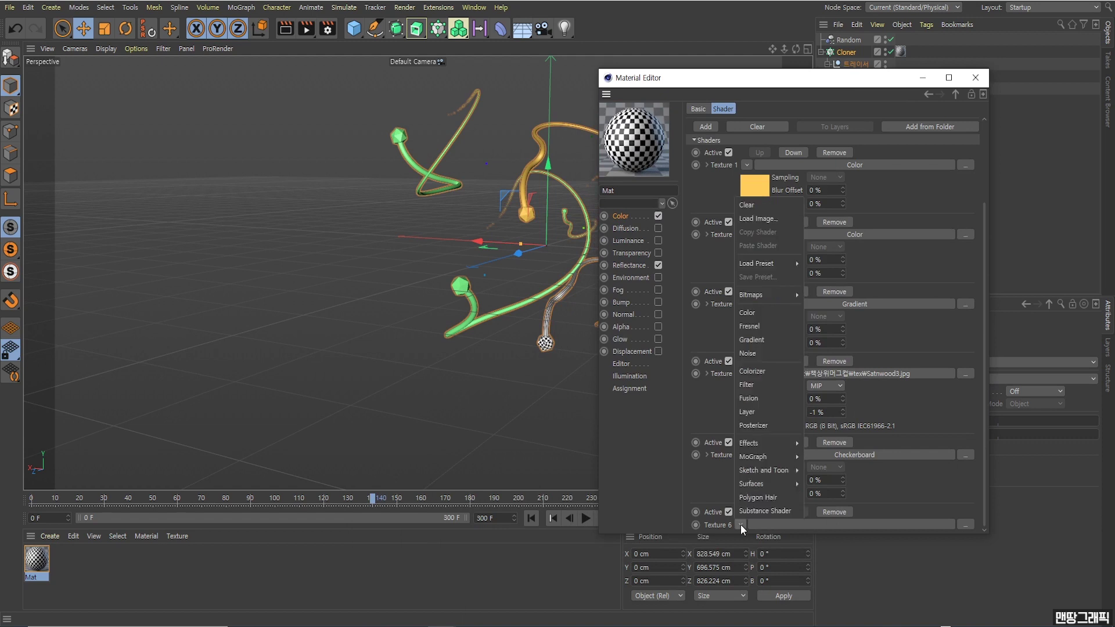
pyautogui.click(756, 314)
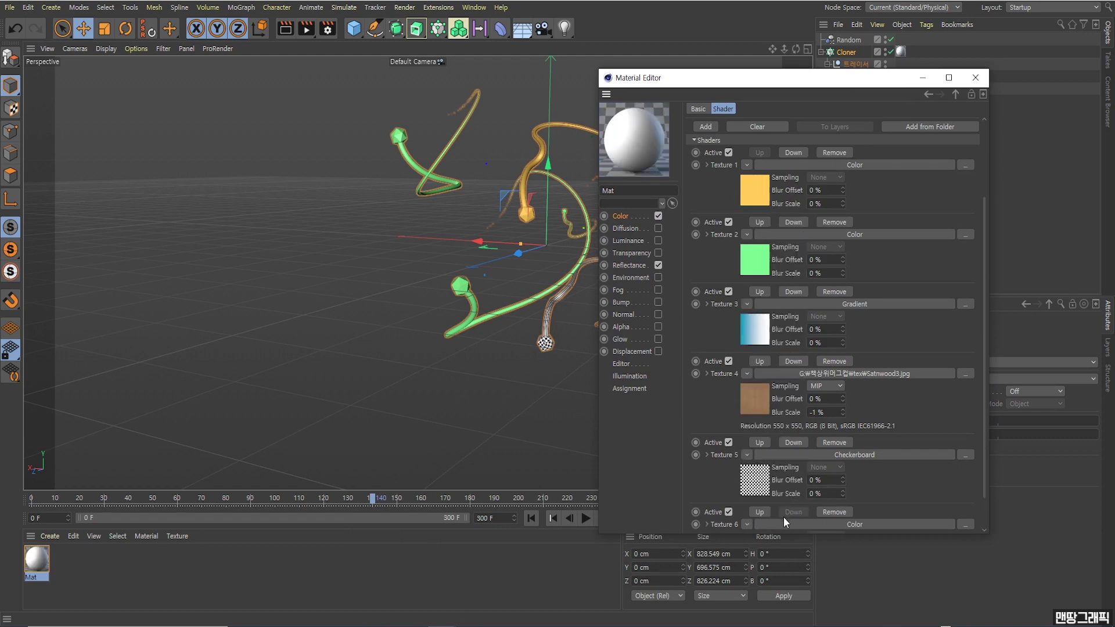
pyautogui.scroll(-2, 787, 511)
pyautogui.click(762, 515)
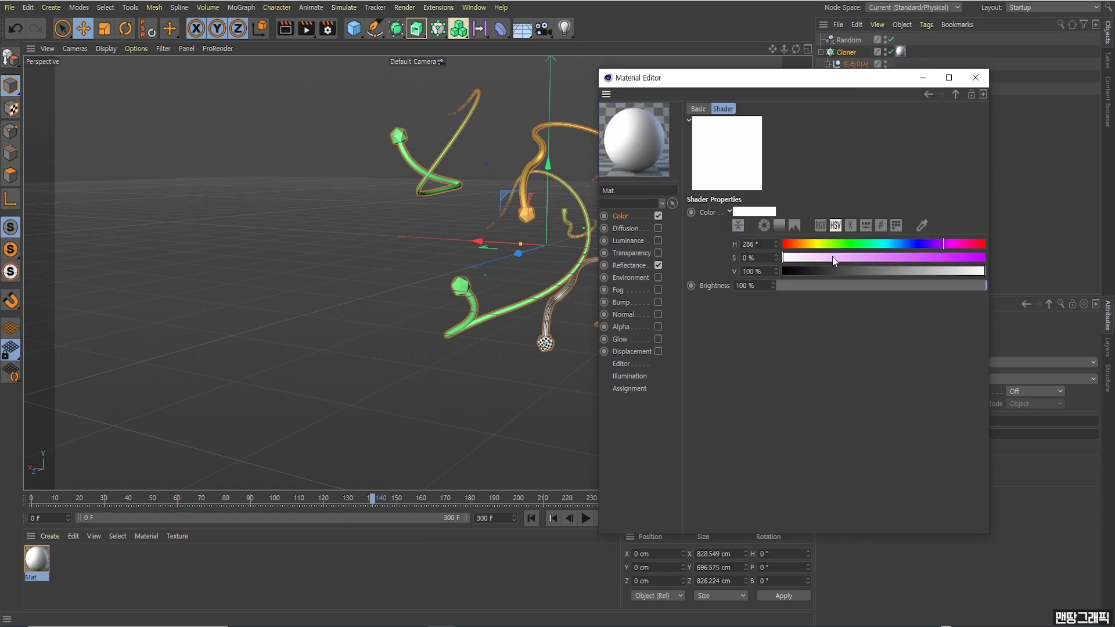
pyautogui.click(919, 244)
pyautogui.click(974, 257)
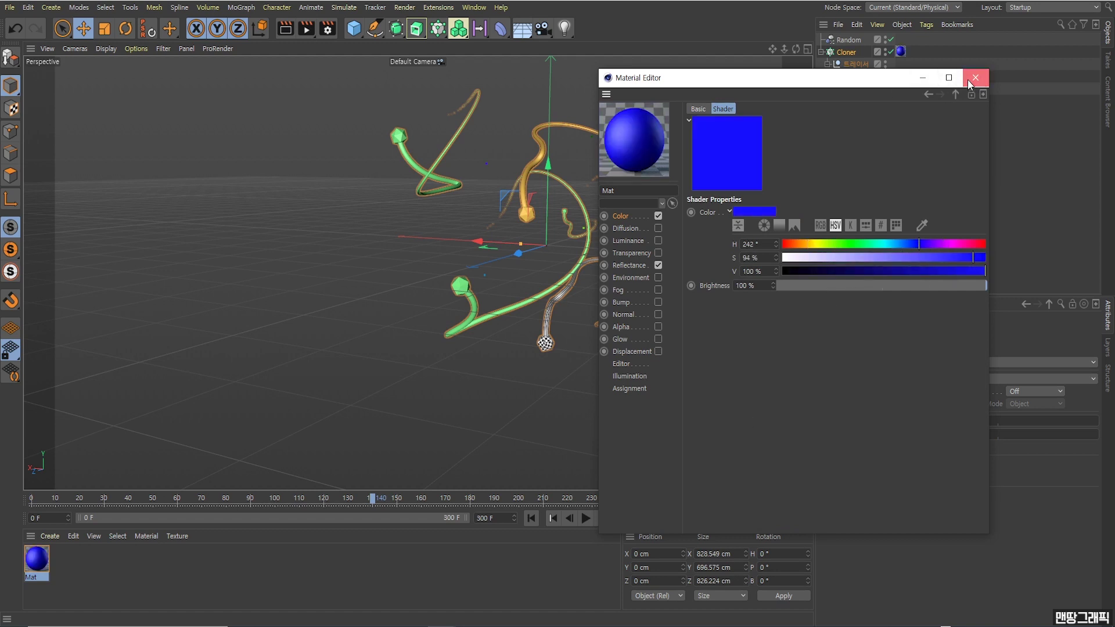
pyautogui.click(928, 93)
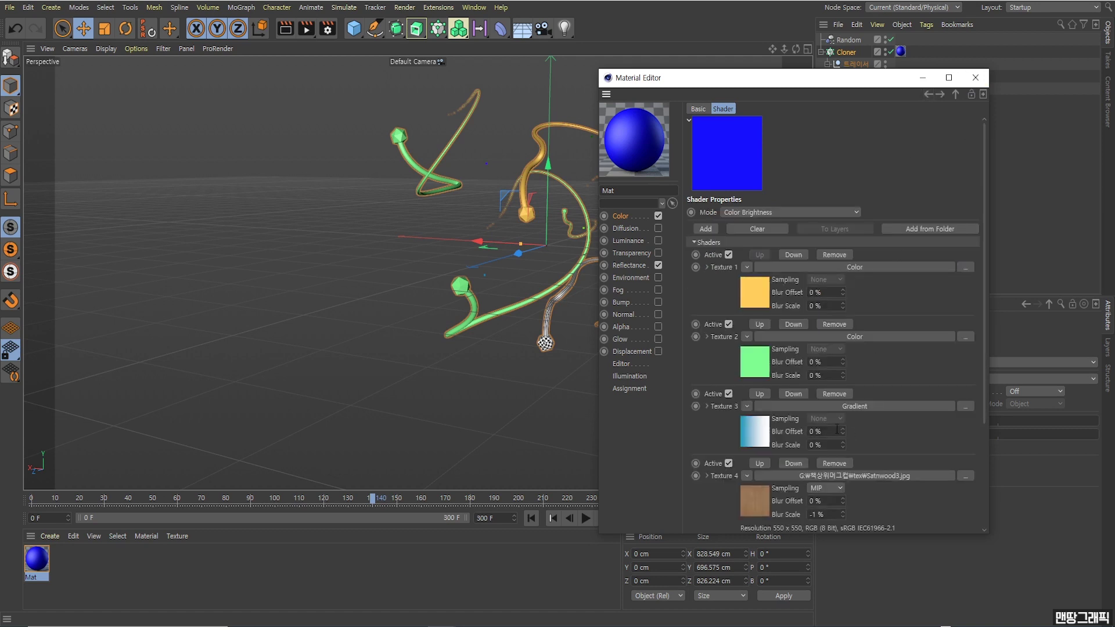
# Add Texture 7 as a red Color shader (H 7°, S 95%) and minimize the Material Editor
pyautogui.scroll(-3, 911, 441)
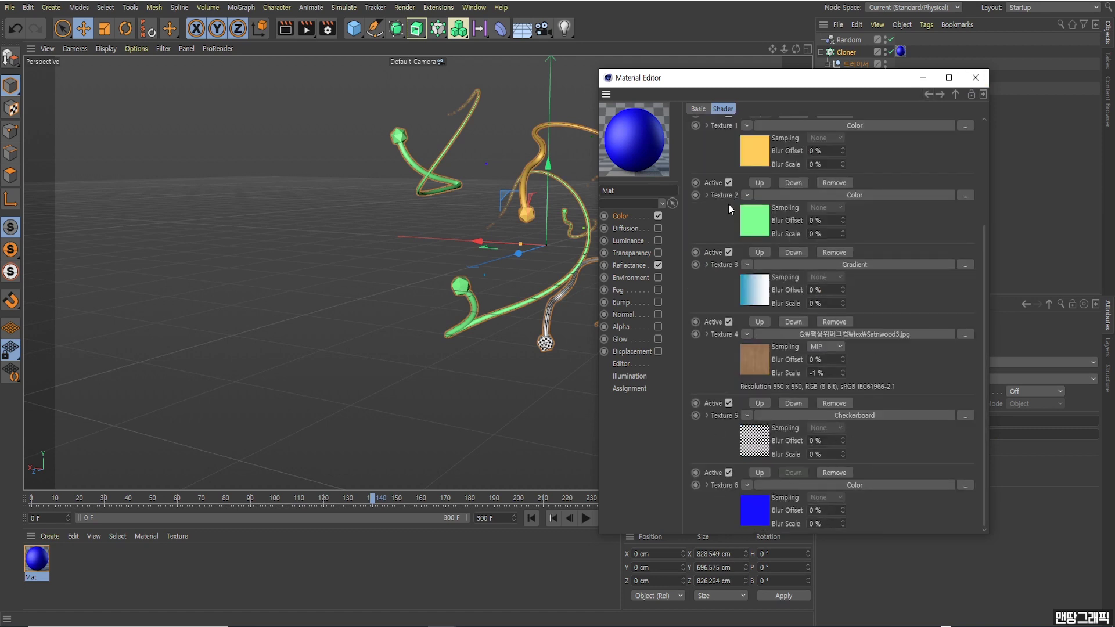
pyautogui.scroll(3, 728, 206)
pyautogui.click(710, 224)
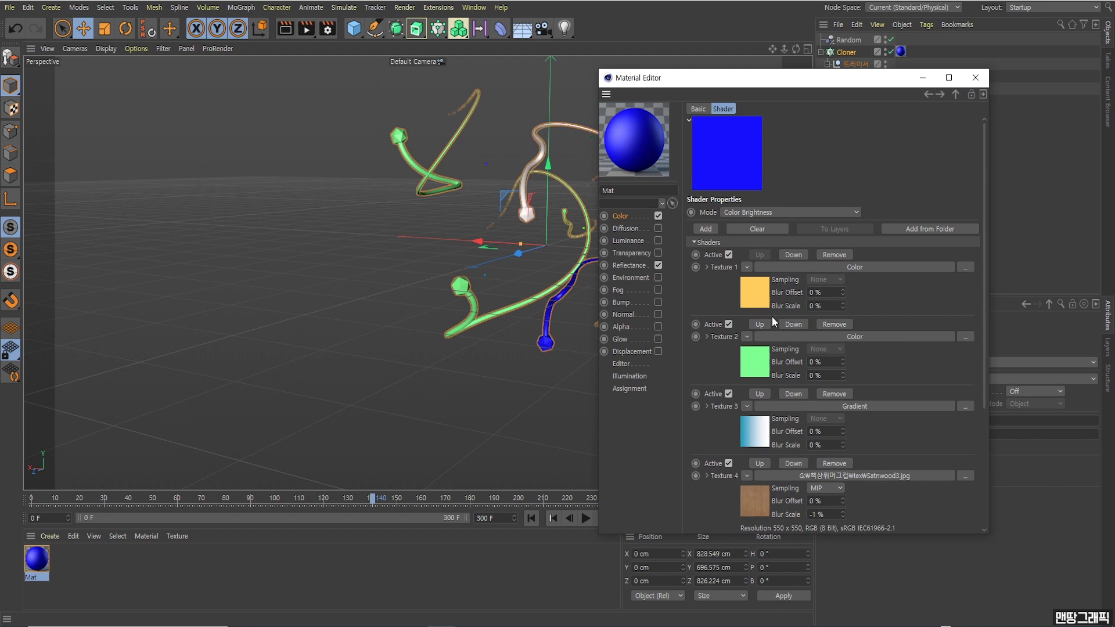
pyautogui.scroll(-5, 779, 334)
pyautogui.click(741, 524)
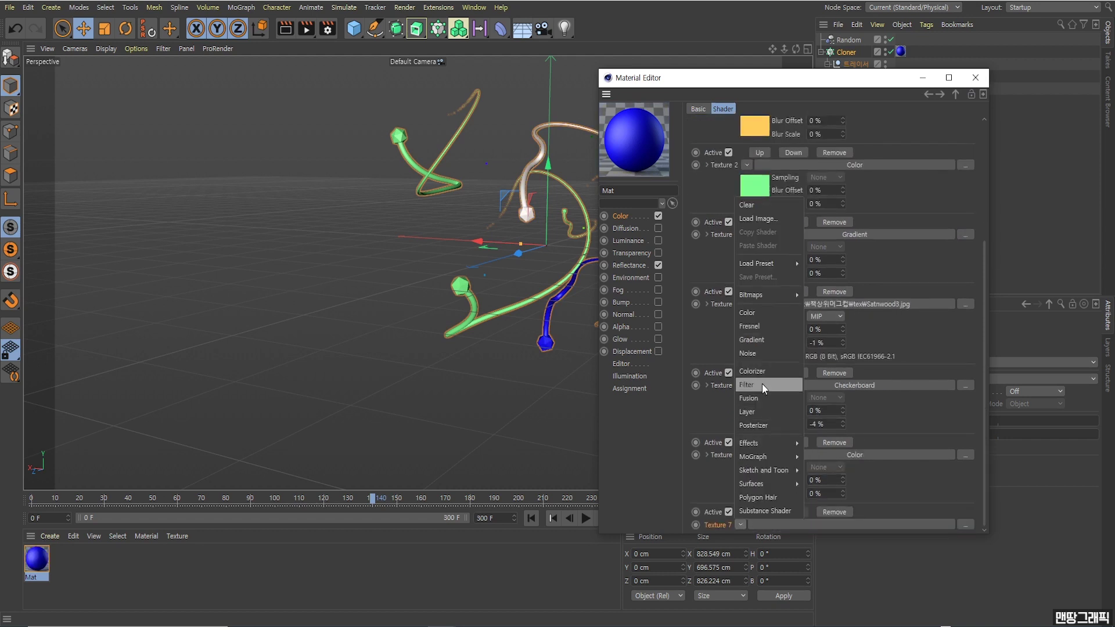
pyautogui.click(765, 316)
pyautogui.scroll(-2, 836, 476)
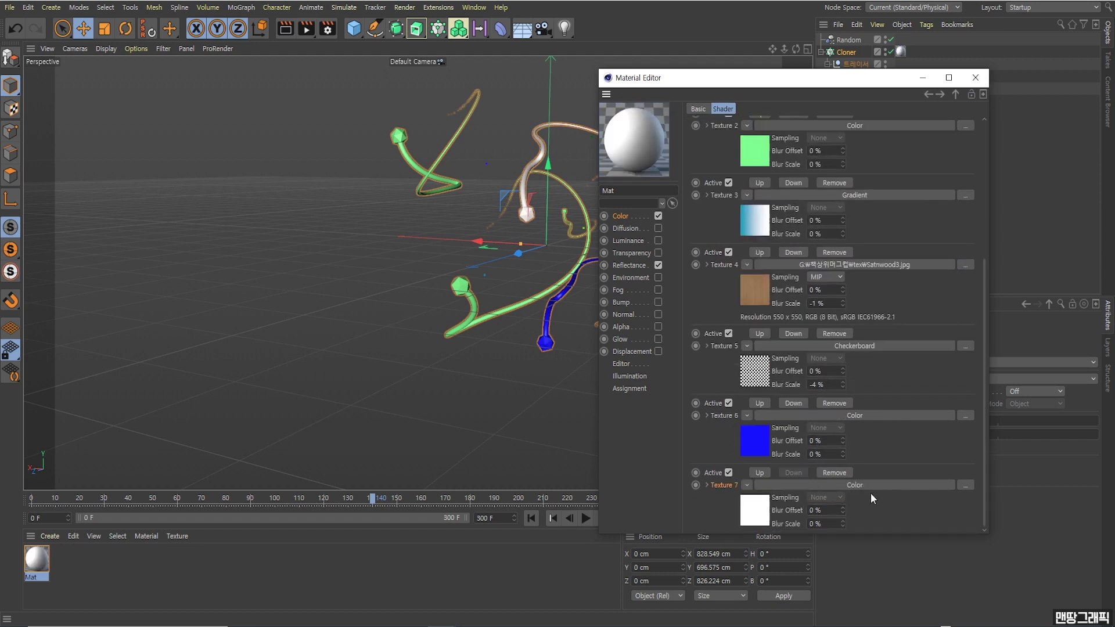
pyautogui.click(759, 517)
pyautogui.click(788, 244)
pyautogui.moveTo(790, 257); pyautogui.dragTo(976, 257)
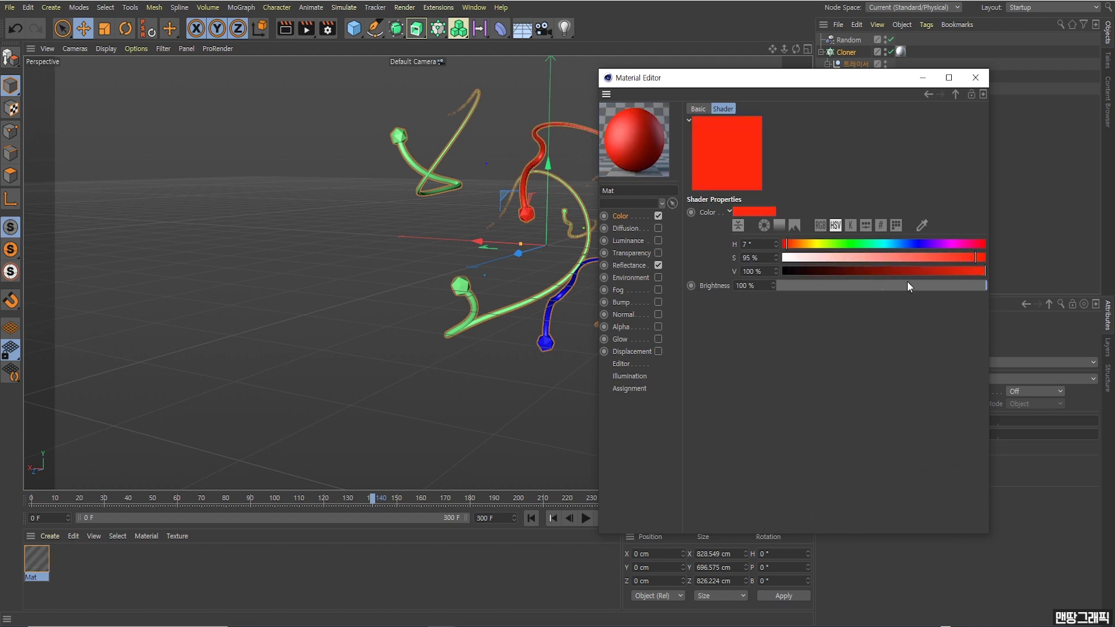
pyautogui.click(925, 78)
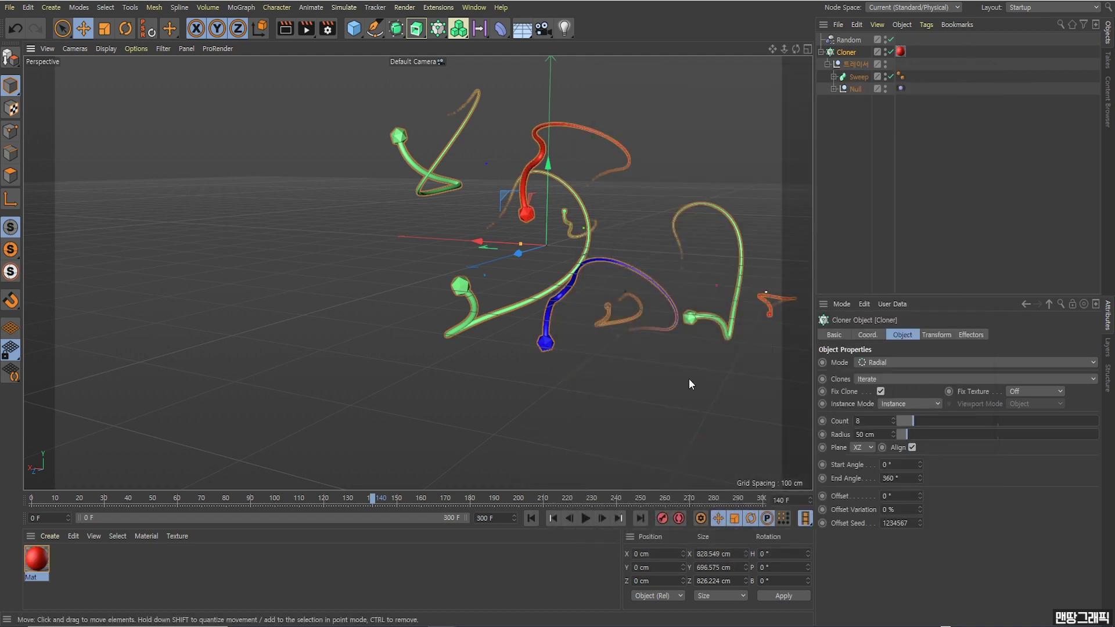
# Raise the Random effector's Seed to 12365 to reshuffle the coloured tubes
pyautogui.moveTo(772, 49); pyautogui.dragTo(670, 64)
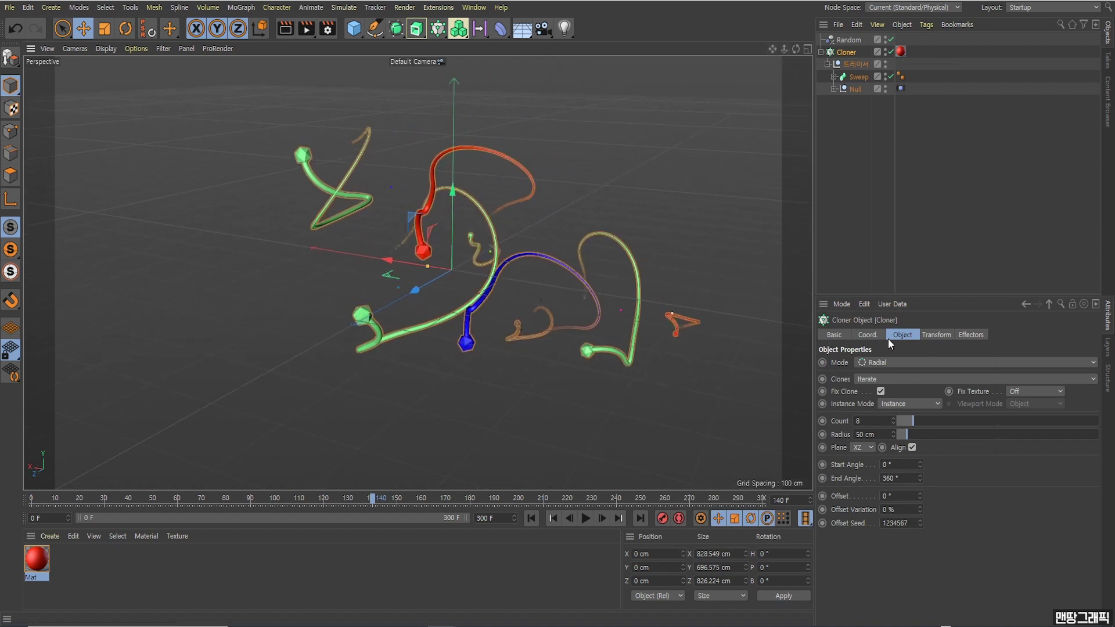
pyautogui.click(847, 39)
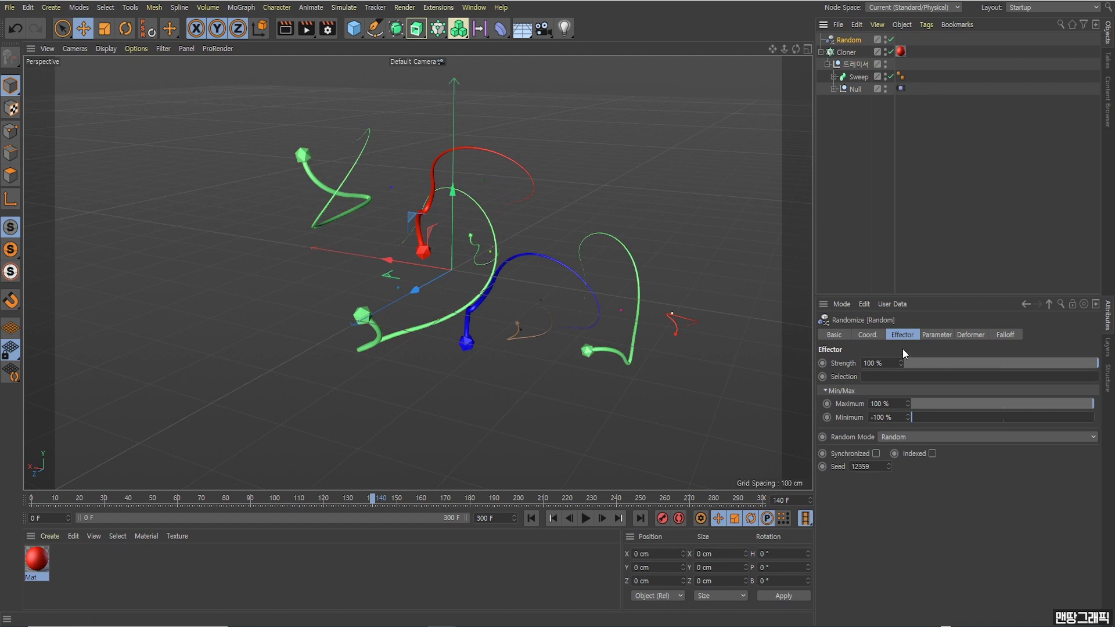
pyautogui.keyDown('shift'); pyautogui.click(933, 335); pyautogui.keyUp('shift')
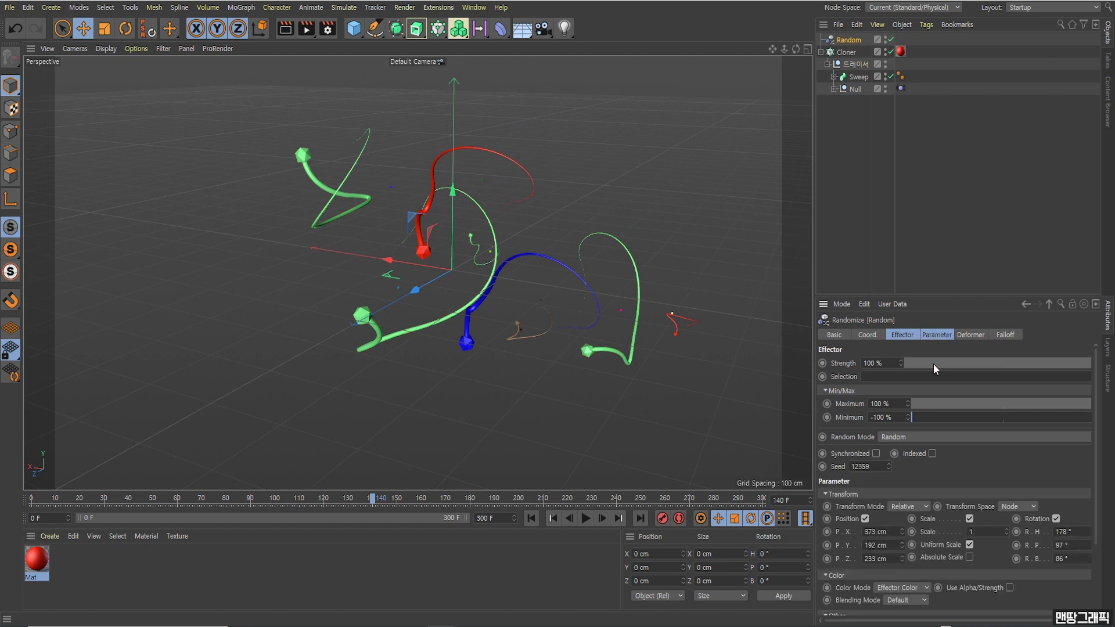
pyautogui.click(889, 466)
pyautogui.click(889, 466)
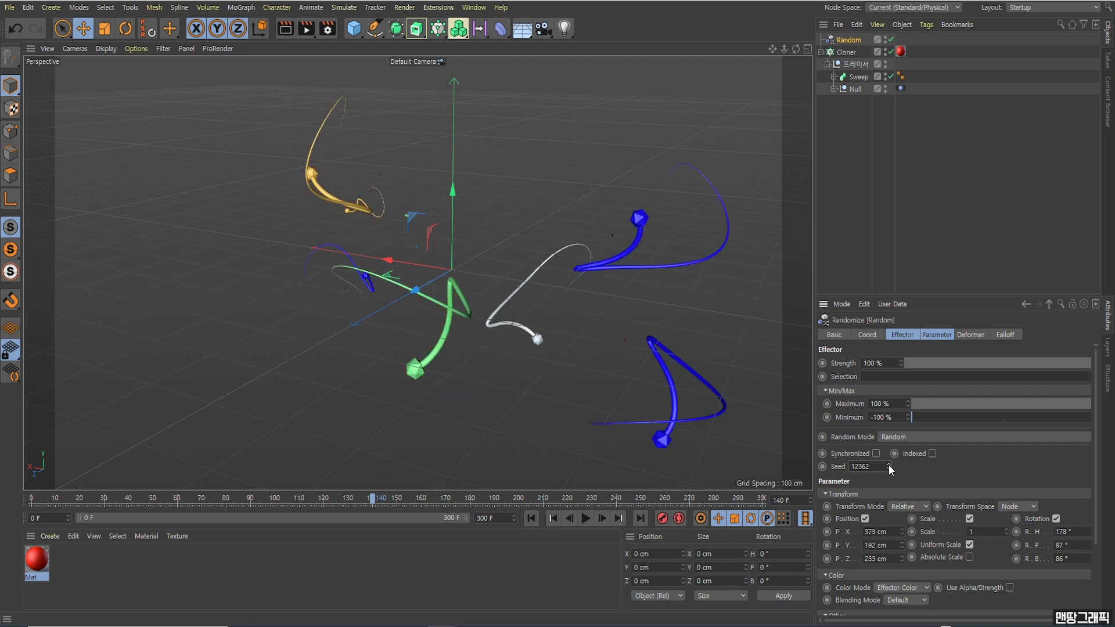
pyautogui.click(889, 465)
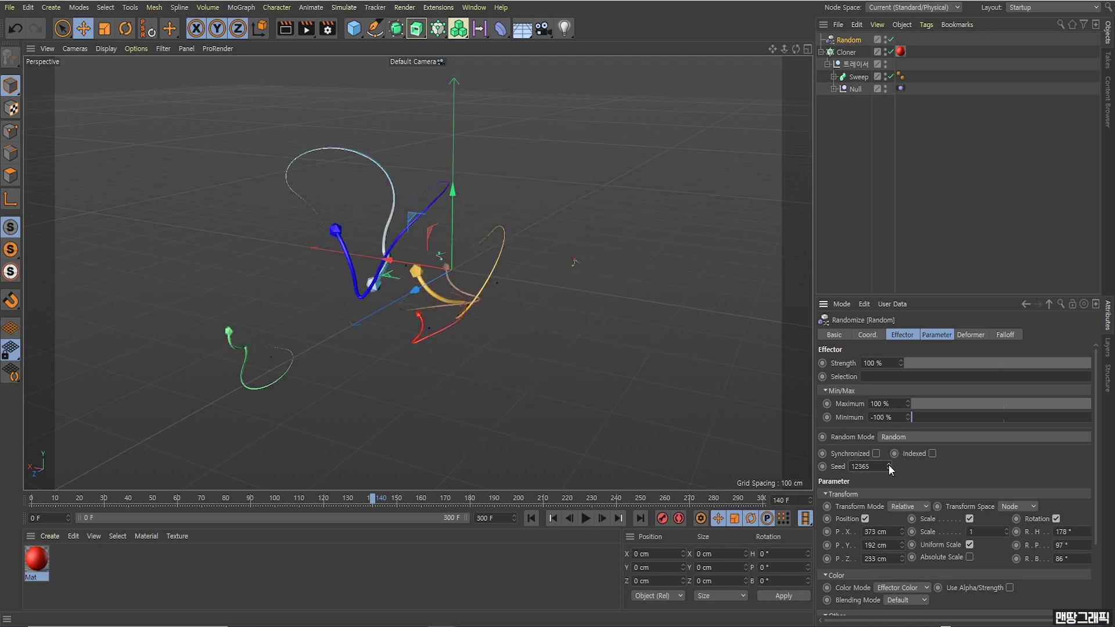
pyautogui.scroll(2, 426, 333)
pyautogui.scroll(2, 479, 330)
pyautogui.scroll(2, 503, 319)
pyautogui.scroll(2, 504, 321)
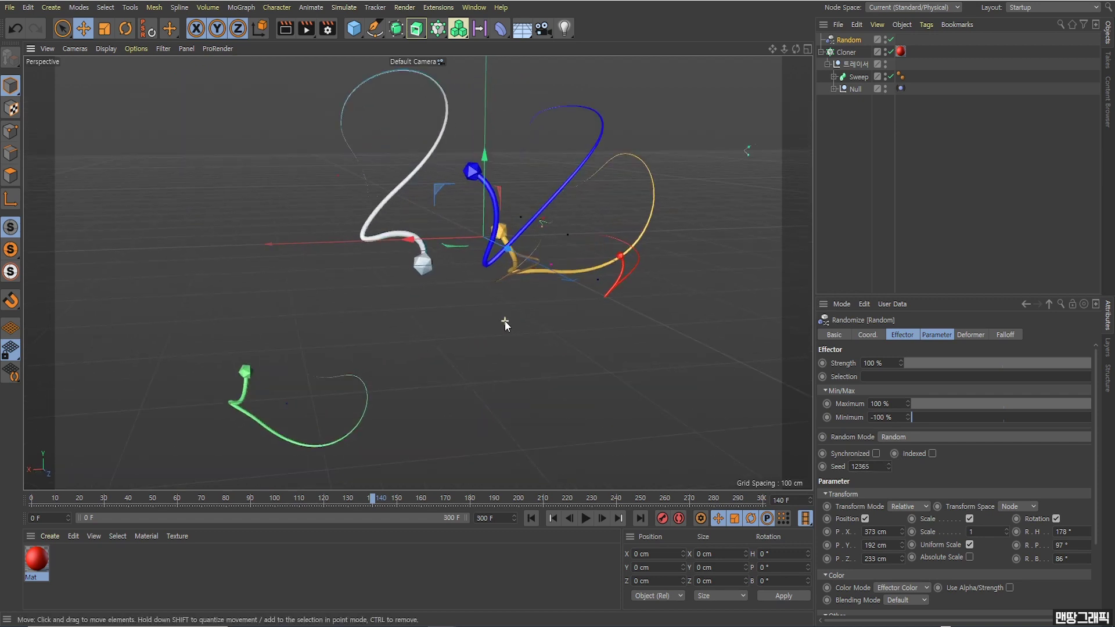
pyautogui.scroll(-1, 500, 362)
# Play the animation from frame 0, stop at frame 159, expand Sweep, and orbit to inspect
pyautogui.click(531, 518)
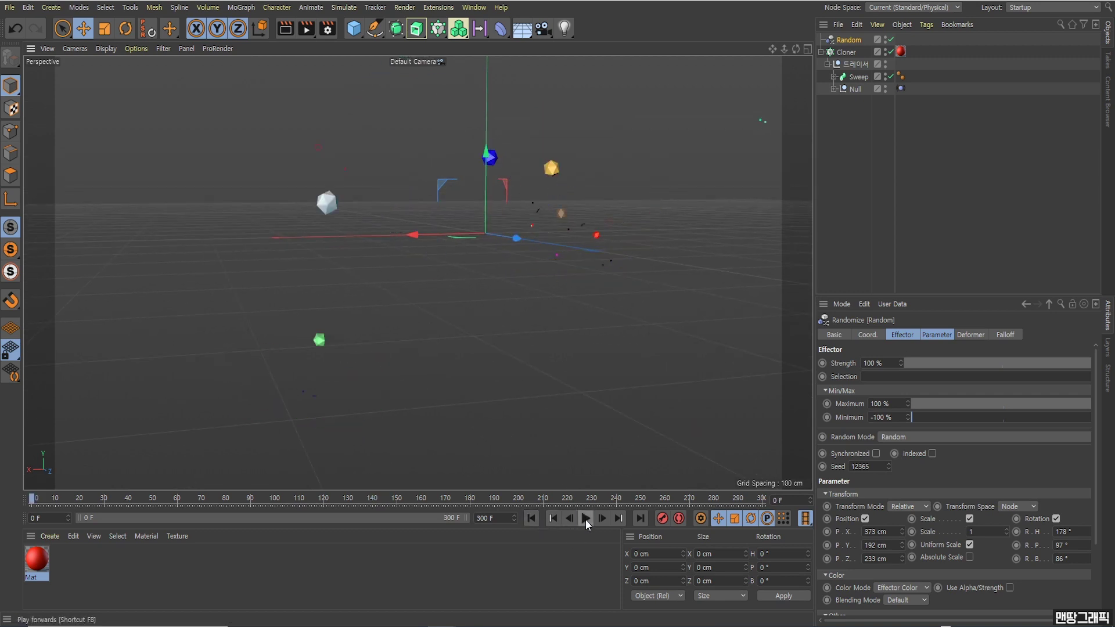
pyautogui.click(586, 518)
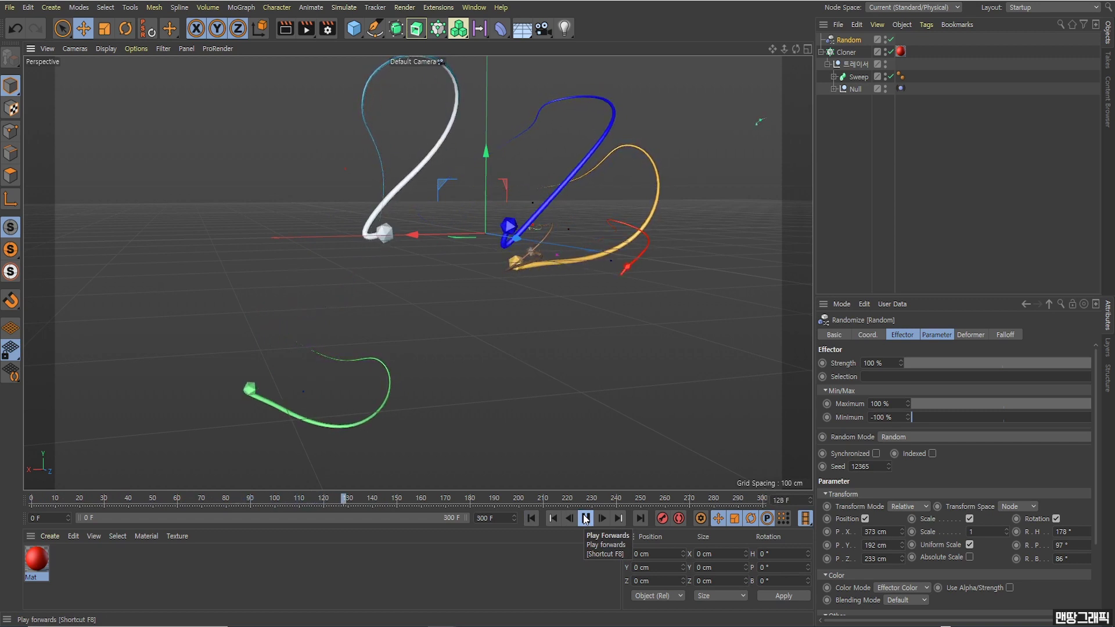
pyautogui.click(585, 518)
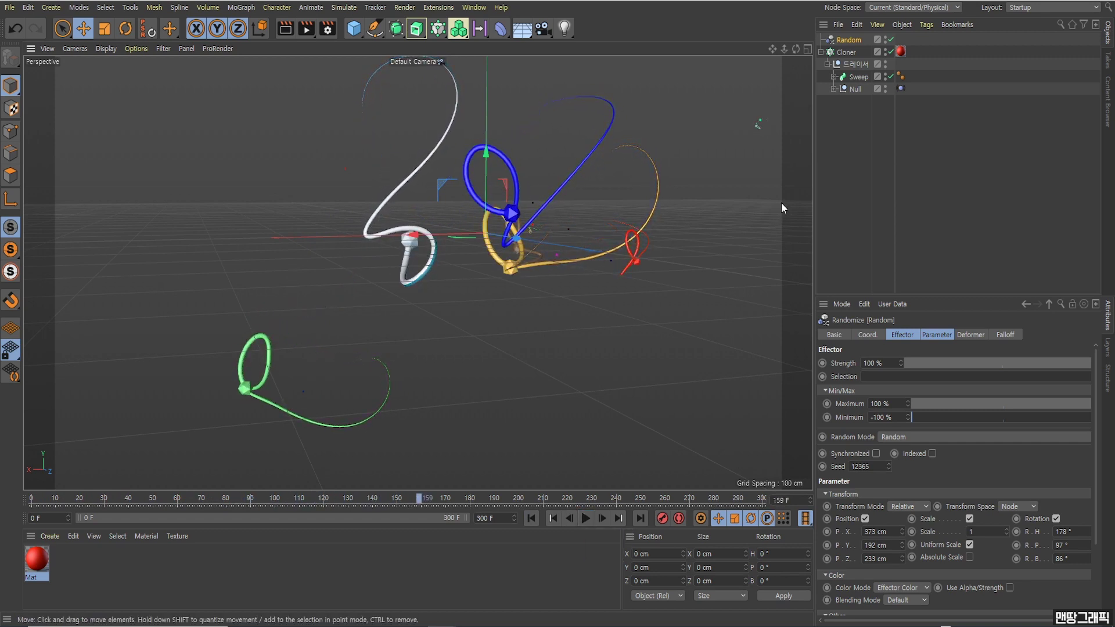
pyautogui.click(835, 77)
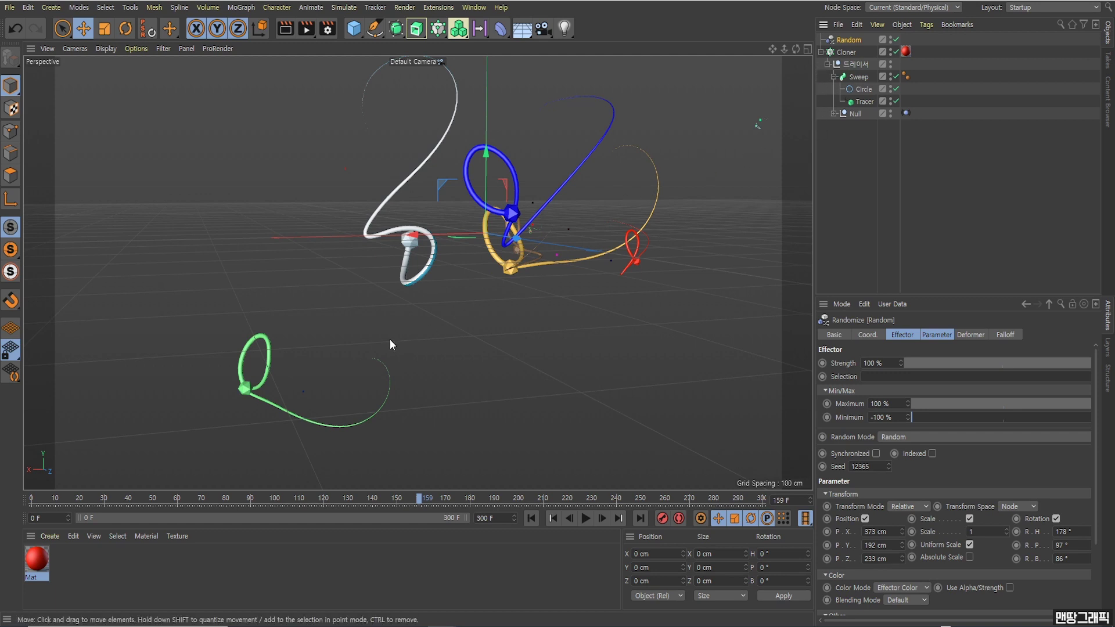
pyautogui.keyDown('alt'); pyautogui.moveTo(369, 330); pyautogui.dragTo(380, 333); pyautogui.keyUp('alt')
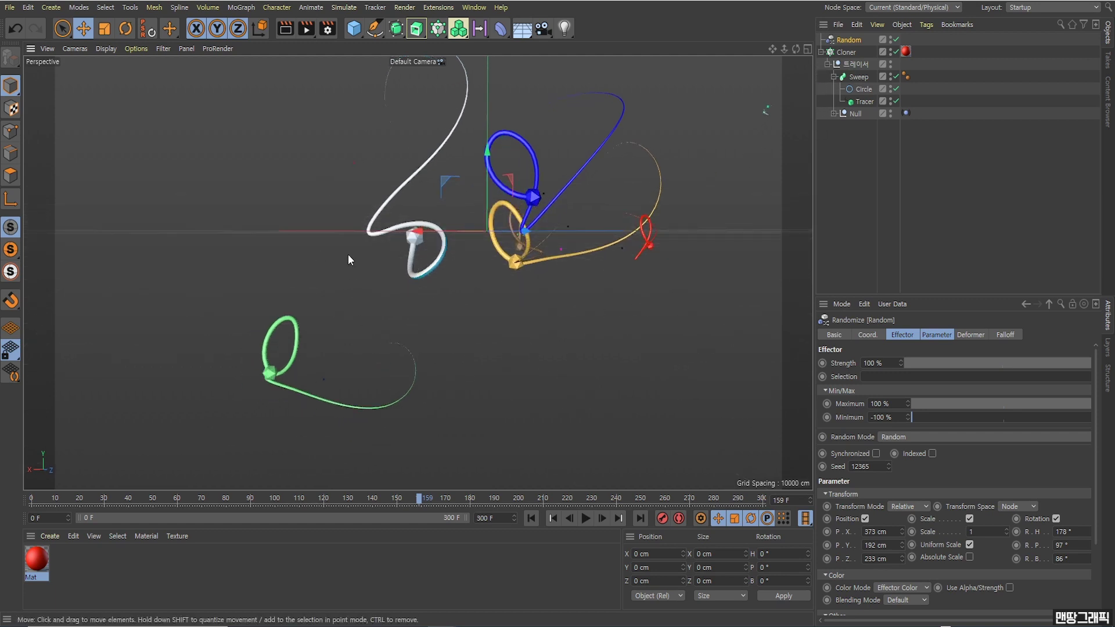
pyautogui.keyDown('alt'); pyautogui.moveTo(509, 173); pyautogui.dragTo(351, 355); pyautogui.keyUp('alt')
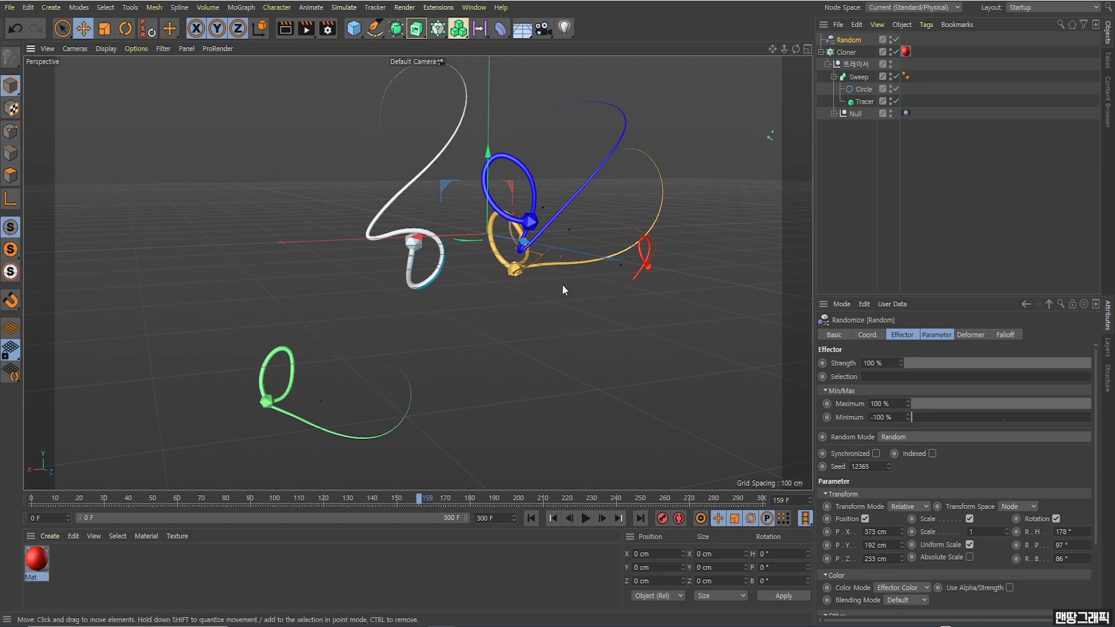
pyautogui.keyDown('alt'); pyautogui.moveTo(542, 288); pyautogui.dragTo(632, 249); pyautogui.keyUp('alt')
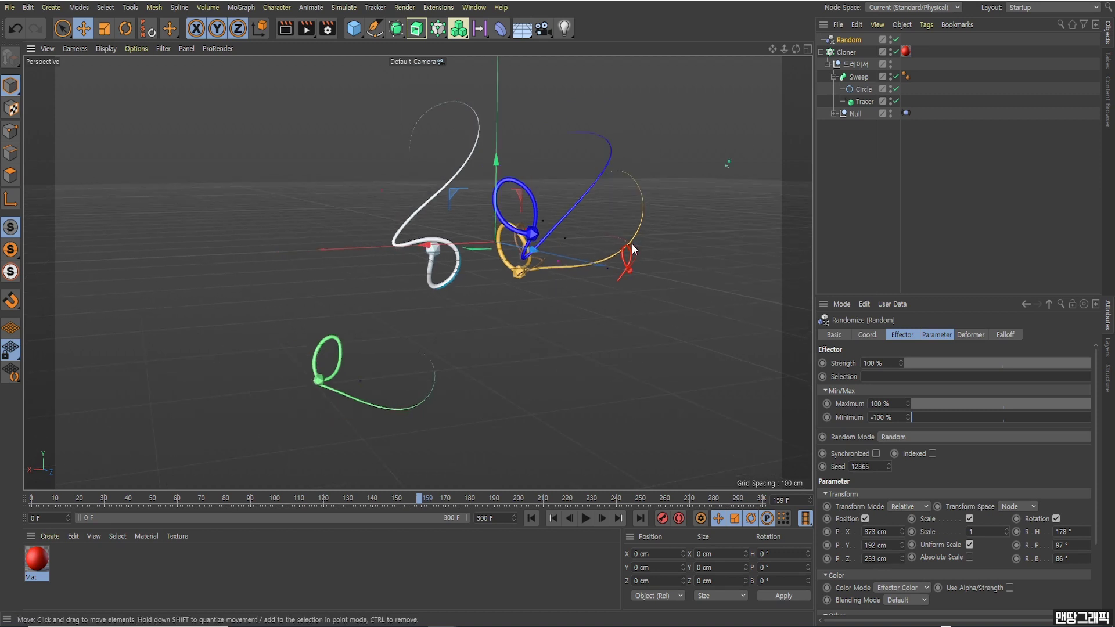